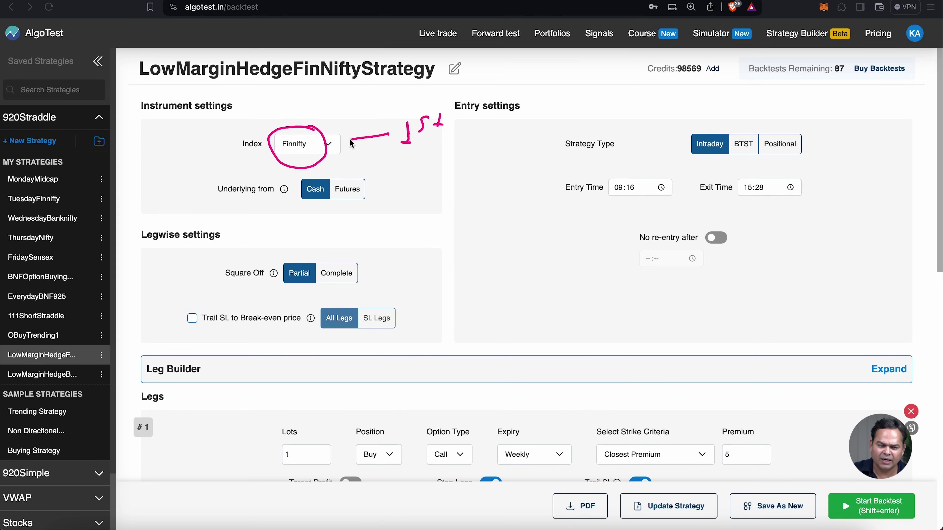
# Annotate the area below the Finnifty index with "2nd", an arrow and "BNF", and clear the markings
pyautogui.moveTo(411, 212); pyautogui.dragTo(435, 234)
pyautogui.moveTo(438, 194)
pyautogui.mouseDown()
pyautogui.moveTo(448, 204)
pyautogui.moveTo(451, 181)
pyautogui.mouseUp()
pyautogui.moveTo(395, 232)
pyautogui.mouseDown()
pyautogui.moveTo(362, 239)
pyautogui.moveTo(372, 241)
pyautogui.mouseUp()
pyautogui.moveTo(278, 229)
pyautogui.mouseDown()
pyautogui.moveTo(270, 238)
pyautogui.moveTo(307, 243)
pyautogui.moveTo(315, 228)
pyautogui.moveTo(319, 250)
pyautogui.moveTo(336, 238)
pyautogui.mouseUp()
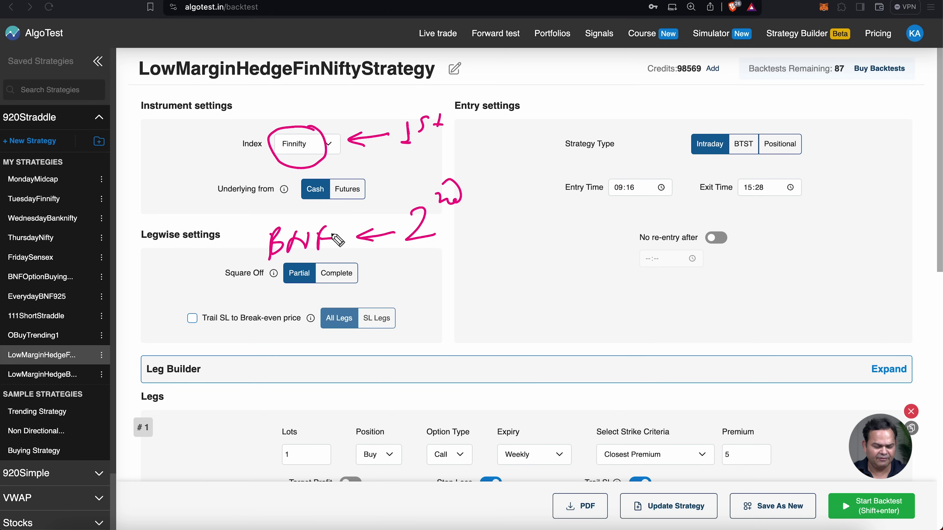
pyautogui.press('Escape')
# Underline the Finnifty index, entry time and exit time, and mark the Intraday strategy type with the annotation pen
pyautogui.moveTo(291, 165)
pyautogui.mouseDown()
pyautogui.moveTo(326, 154)
pyautogui.moveTo(319, 165)
pyautogui.moveTo(338, 162)
pyautogui.mouseUp()
pyautogui.moveTo(576, 205); pyautogui.dragTo(681, 209)
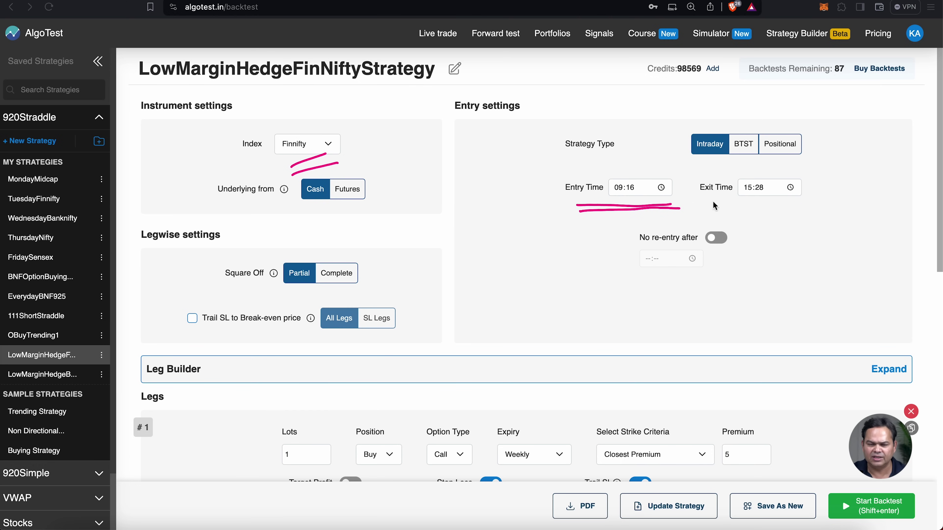
pyautogui.moveTo(703, 199); pyautogui.dragTo(768, 195)
pyautogui.moveTo(703, 202); pyautogui.dragTo(753, 203)
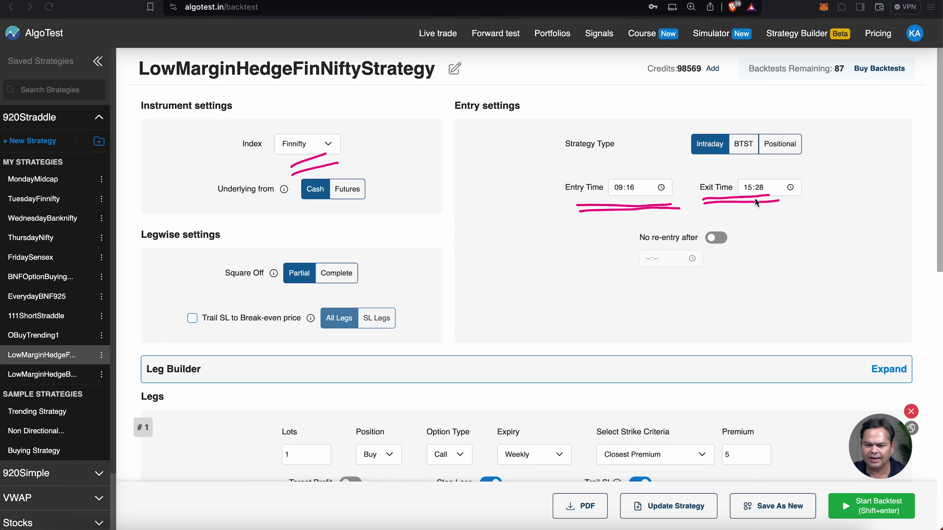
pyautogui.click(721, 129)
pyautogui.moveTo(722, 129)
pyautogui.mouseDown()
pyautogui.moveTo(689, 145)
pyautogui.moveTo(723, 168)
pyautogui.moveTo(717, 128)
pyautogui.mouseUp()
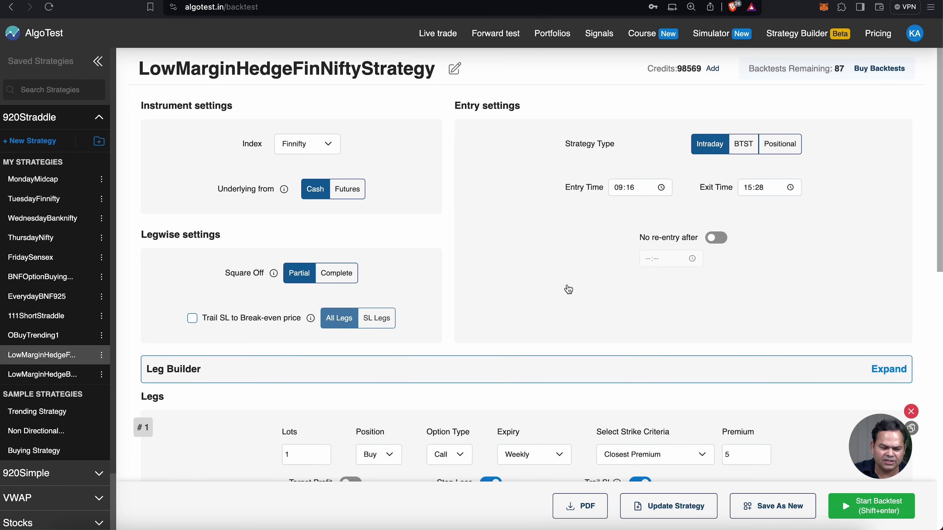
# Circle Buy Call in leg 1 and Buy Put in leg 2, and mark the weekly expiry and leg 1's closest premium of 5
pyautogui.scroll(-4, 568, 290)
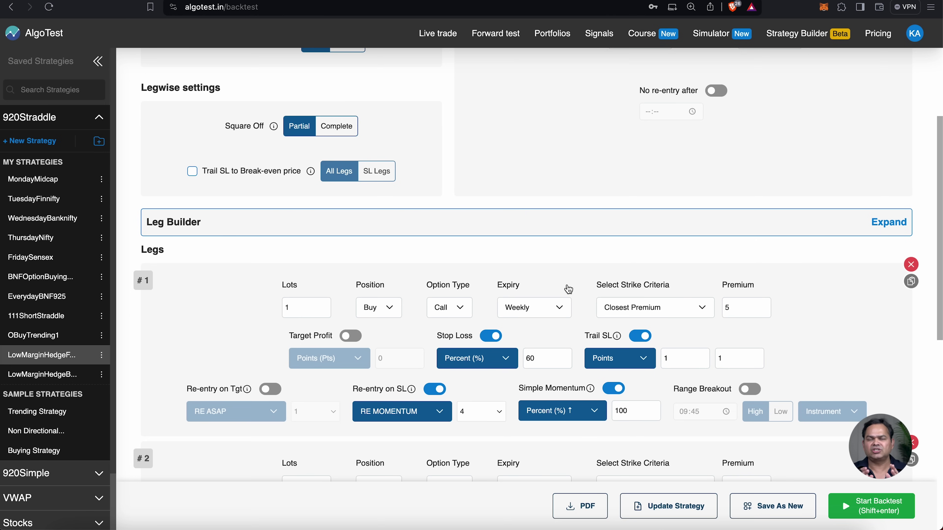
pyautogui.scroll(-3, 568, 289)
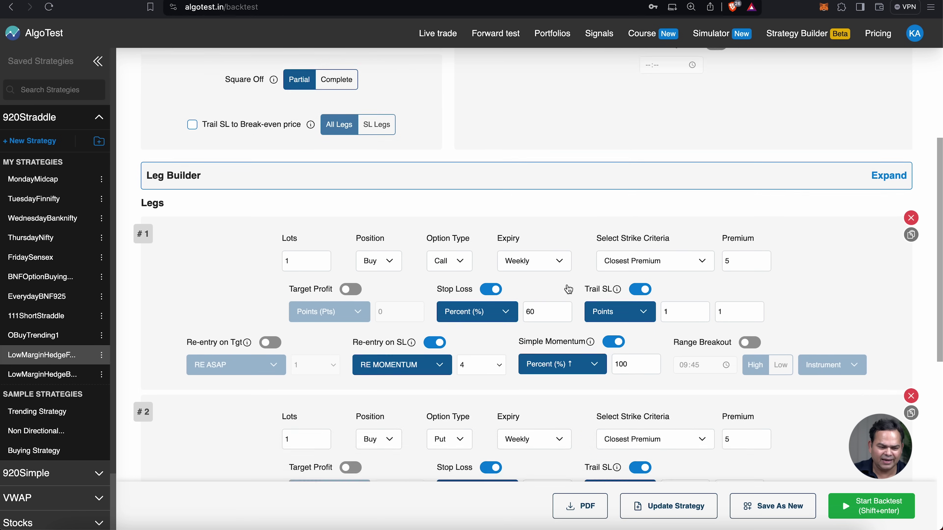
pyautogui.scroll(3, 167, 210)
pyautogui.scroll(1, 169, 211)
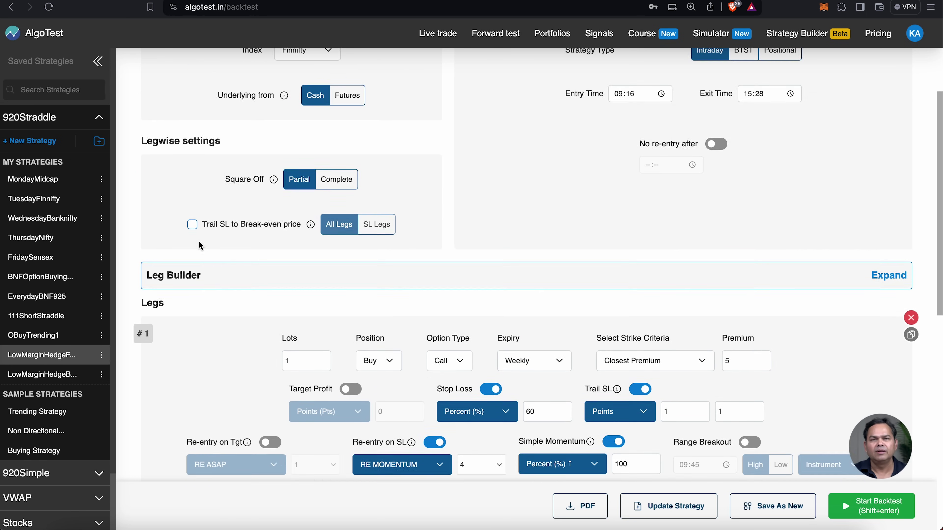
pyautogui.scroll(-4, 550, 90)
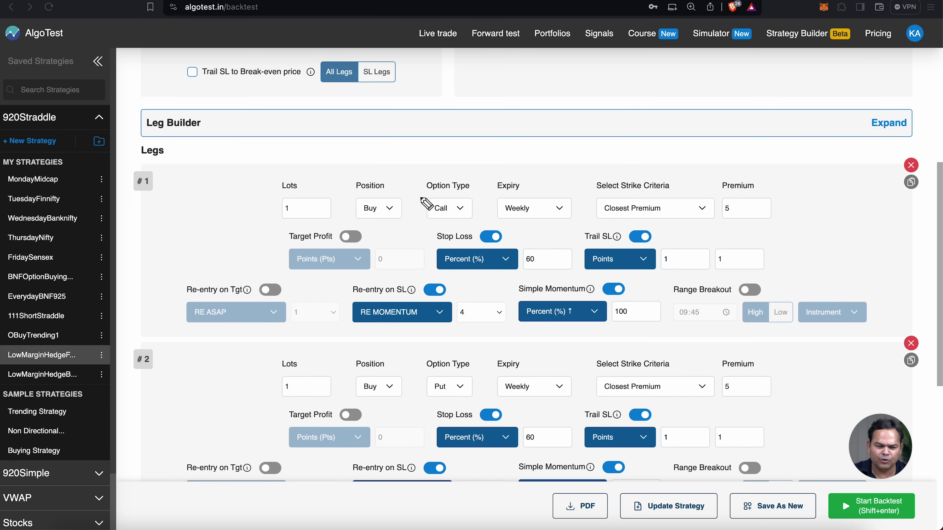
pyautogui.moveTo(473, 186)
pyautogui.mouseDown()
pyautogui.moveTo(392, 185)
pyautogui.moveTo(347, 221)
pyautogui.moveTo(444, 234)
pyautogui.moveTo(460, 193)
pyautogui.mouseUp()
pyautogui.moveTo(488, 370)
pyautogui.mouseDown()
pyautogui.moveTo(416, 355)
pyautogui.moveTo(344, 377)
pyautogui.moveTo(427, 404)
pyautogui.moveTo(467, 381)
pyautogui.moveTo(458, 368)
pyautogui.mouseUp()
pyautogui.moveTo(501, 397); pyautogui.dragTo(552, 399)
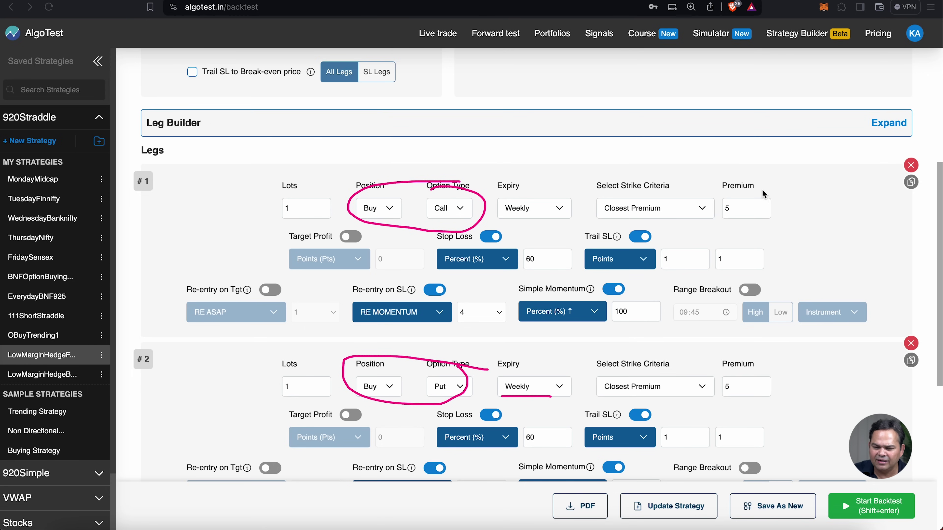
pyautogui.moveTo(747, 181)
pyautogui.mouseDown()
pyautogui.moveTo(731, 184)
pyautogui.moveTo(720, 208)
pyautogui.moveTo(760, 223)
pyautogui.moveTo(750, 184)
pyautogui.moveTo(740, 181)
pyautogui.mouseUp()
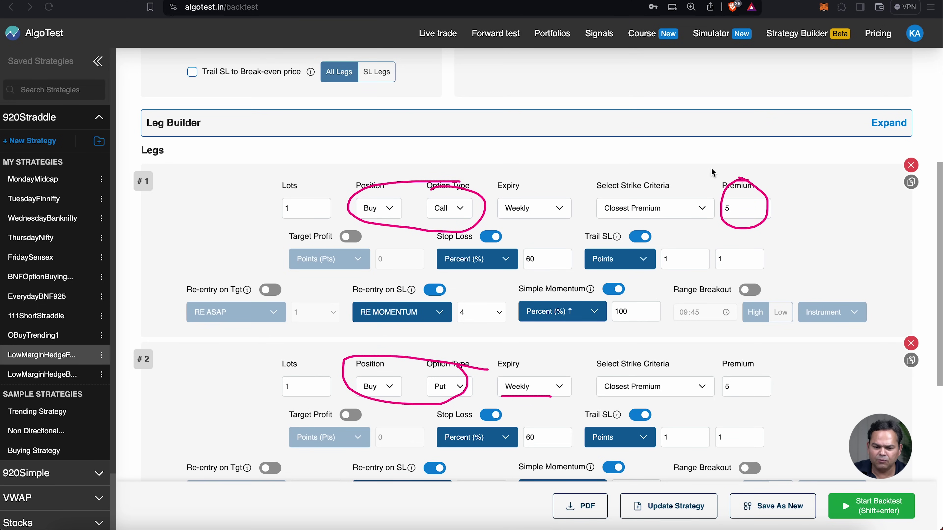
pyautogui.moveTo(605, 222); pyautogui.dragTo(660, 216)
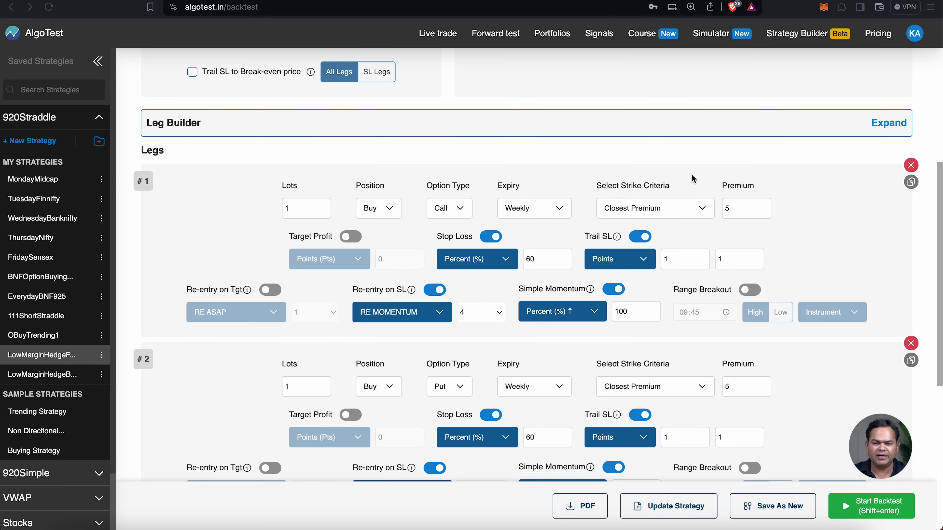
pyautogui.scroll(6, 692, 175)
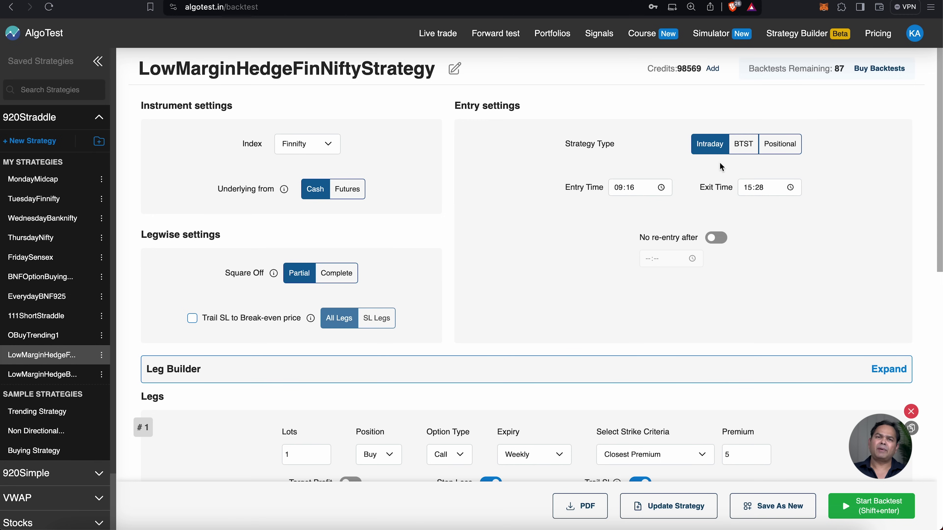
pyautogui.scroll(-3, 706, 160)
pyautogui.scroll(3, 705, 160)
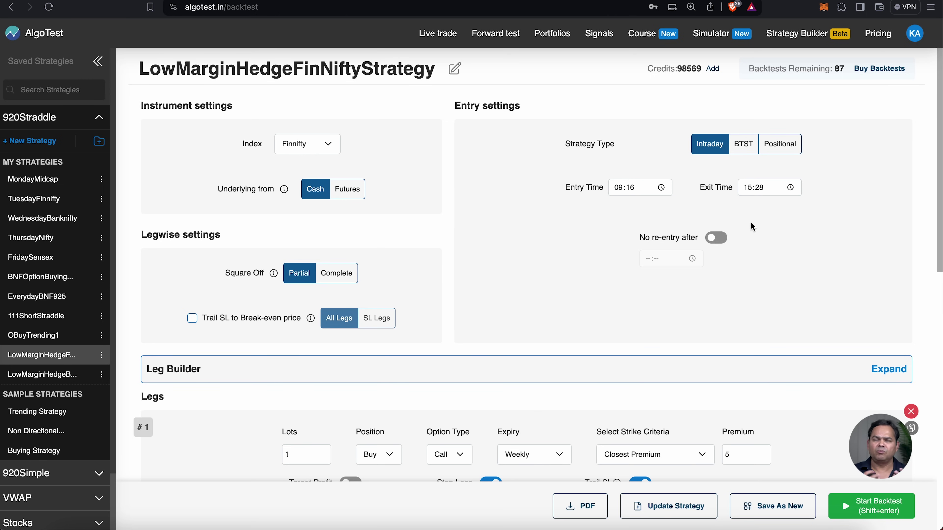
pyautogui.scroll(-4, 751, 222)
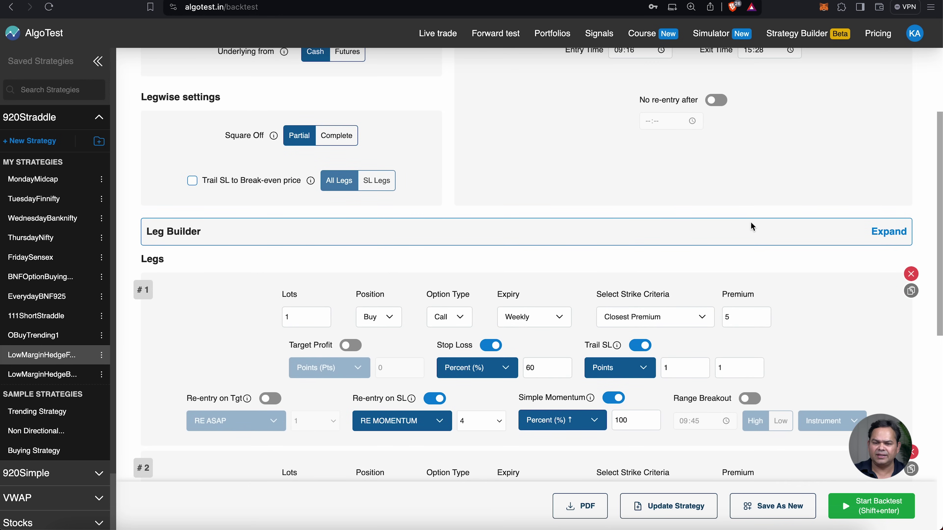
pyautogui.scroll(4, 751, 222)
# Write "9:16" above leg 1's strike criteria with the annotation pen and circle its premium
pyautogui.scroll(-6, 712, 171)
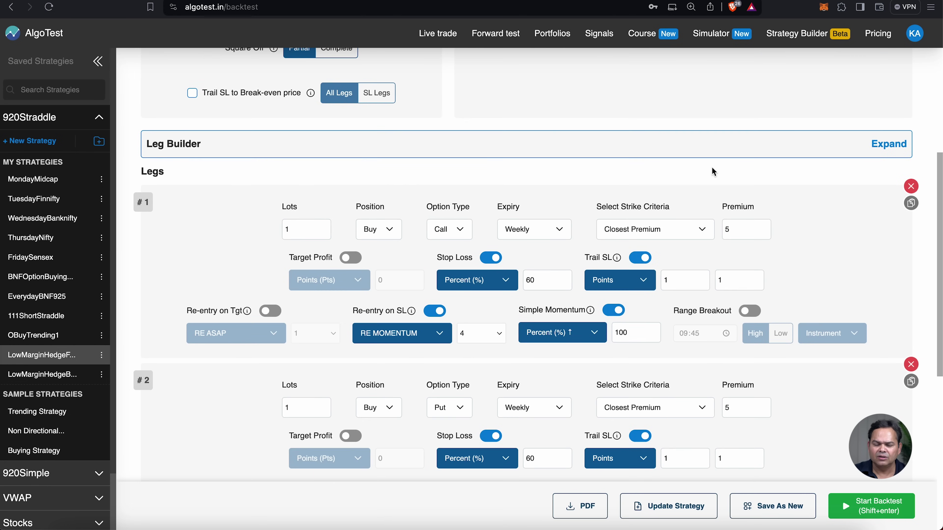
pyautogui.scroll(-1, 676, 164)
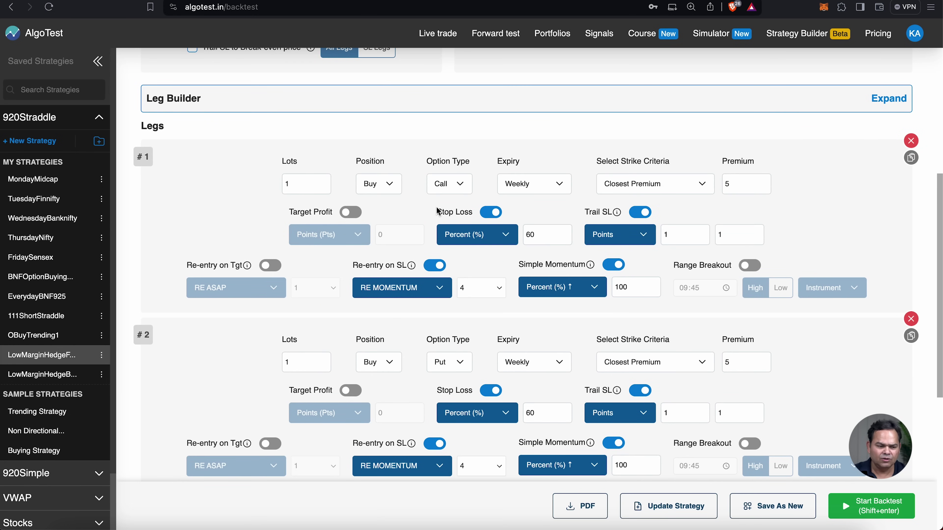
pyautogui.press('super+alt+a')
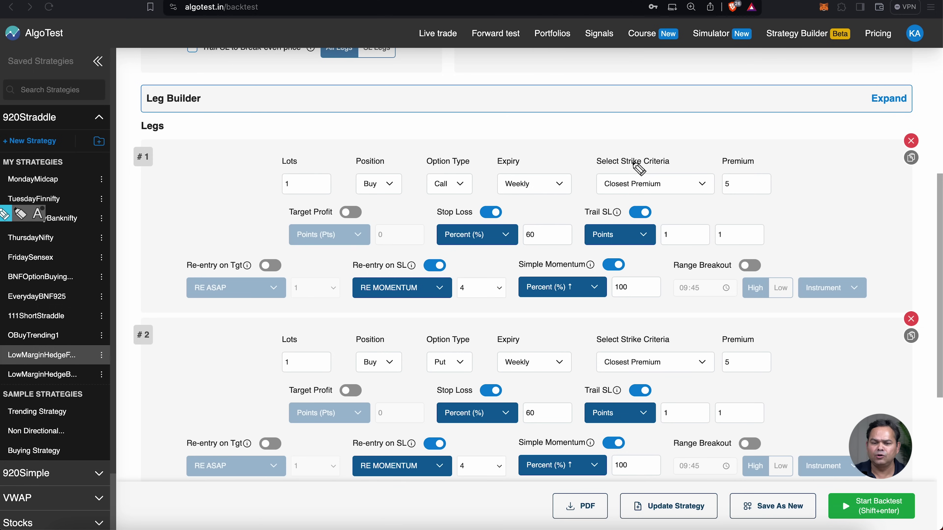
pyautogui.moveTo(620, 128); pyautogui.dragTo(628, 160)
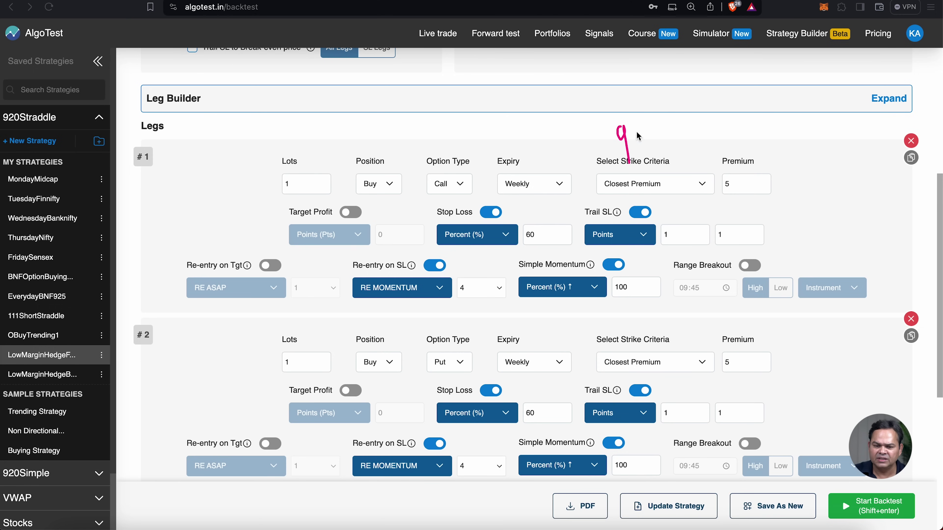
pyautogui.click(637, 149)
pyautogui.click(636, 129)
pyautogui.moveTo(642, 126); pyautogui.dragTo(649, 151)
pyautogui.moveTo(679, 118); pyautogui.dragTo(675, 143)
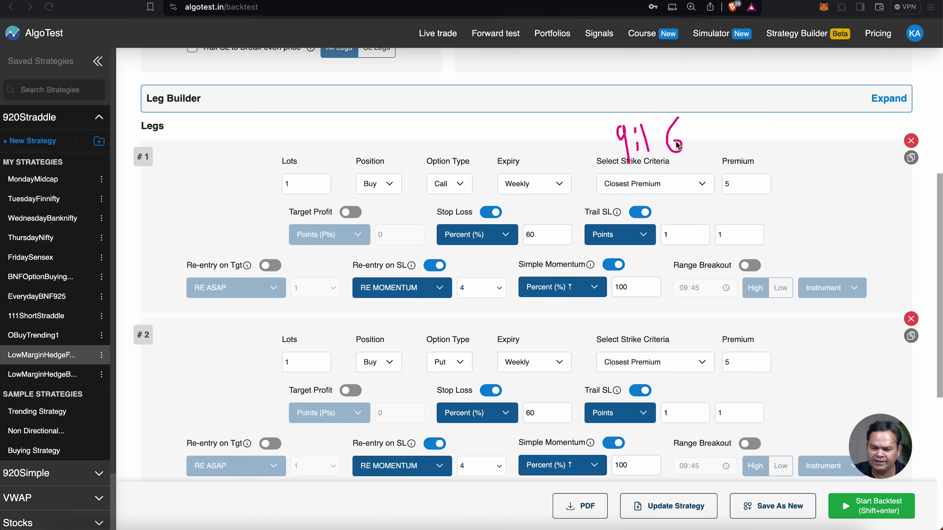
pyautogui.moveTo(771, 150)
pyautogui.mouseDown()
pyautogui.moveTo(743, 151)
pyautogui.moveTo(726, 182)
pyautogui.moveTo(771, 186)
pyautogui.moveTo(739, 210)
pyautogui.moveTo(761, 203)
pyautogui.moveTo(736, 196)
pyautogui.mouseUp()
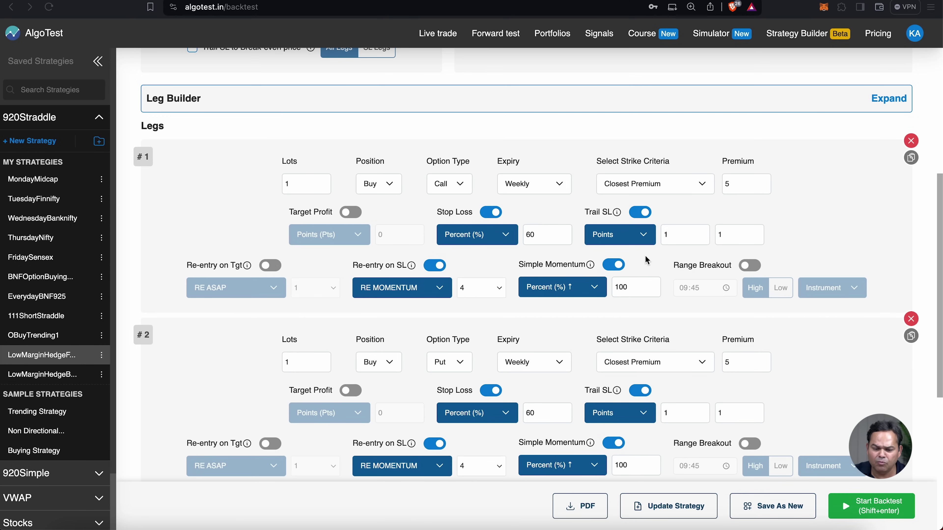
# Circle leg 1's Simple Momentum setting, link it to the premium, underline the 100 percent value, and clear the markings
pyautogui.click(580, 251)
pyautogui.moveTo(579, 251)
pyautogui.mouseDown()
pyautogui.moveTo(523, 249)
pyautogui.moveTo(514, 300)
pyautogui.moveTo(636, 322)
pyautogui.moveTo(674, 280)
pyautogui.moveTo(656, 261)
pyautogui.moveTo(761, 172)
pyautogui.moveTo(714, 178)
pyautogui.moveTo(744, 203)
pyautogui.mouseUp()
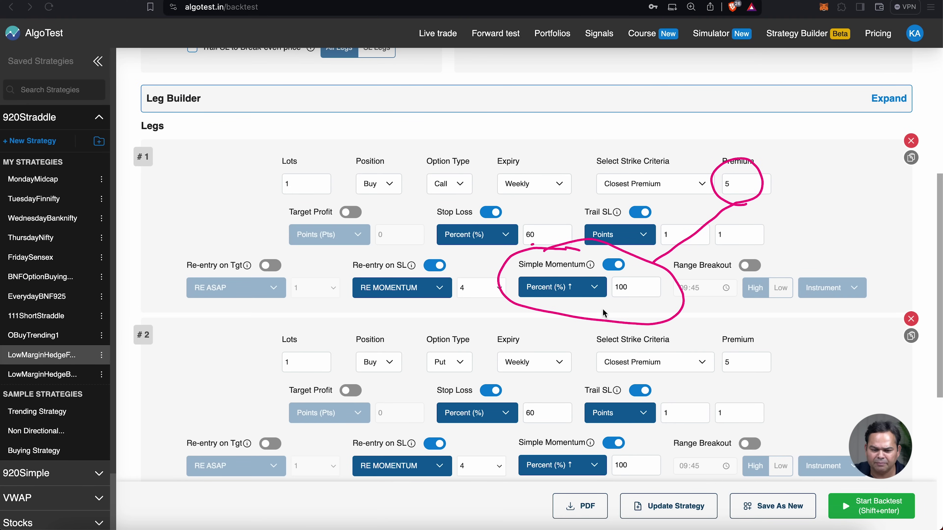
pyautogui.moveTo(588, 303); pyautogui.dragTo(633, 306)
pyautogui.moveTo(757, 223); pyautogui.dragTo(765, 211)
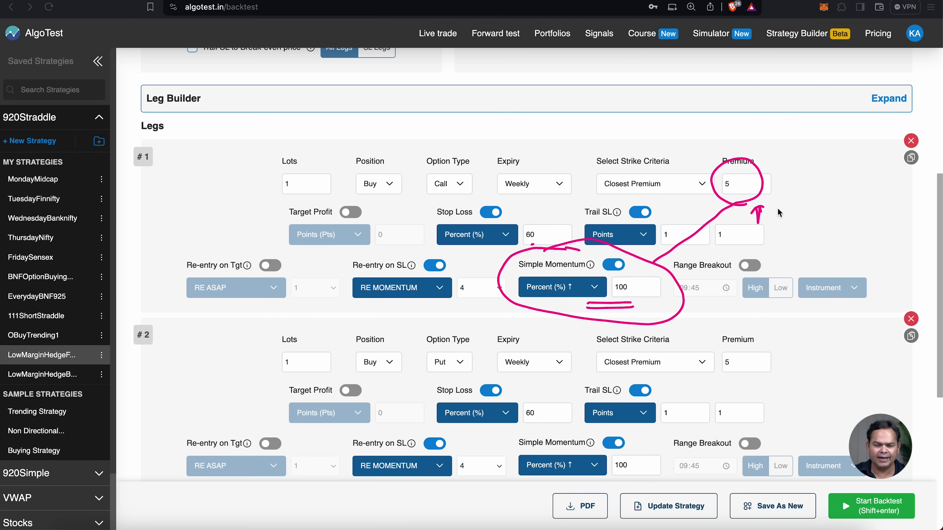
pyautogui.press('Escape')
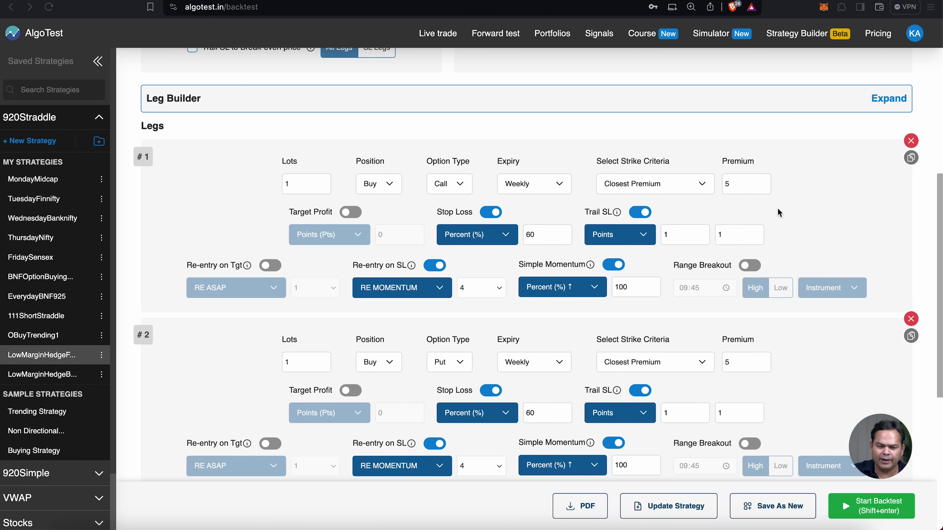
# Circle leg 1's stop loss and RE MOMENTUM re-entry count, link the premium to the momentum value with the note "10/-", and clear the markings
pyautogui.moveTo(486, 198)
pyautogui.mouseDown()
pyautogui.moveTo(425, 210)
pyautogui.moveTo(443, 253)
pyautogui.moveTo(542, 260)
pyautogui.moveTo(559, 210)
pyautogui.moveTo(481, 198)
pyautogui.mouseUp()
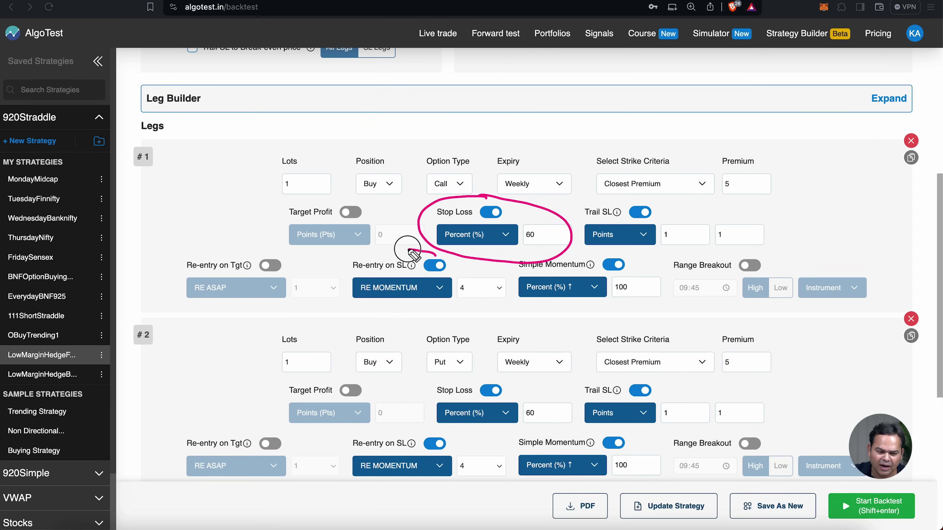
pyautogui.moveTo(409, 250)
pyautogui.mouseDown()
pyautogui.moveTo(336, 266)
pyautogui.moveTo(349, 299)
pyautogui.moveTo(445, 309)
pyautogui.moveTo(460, 265)
pyautogui.mouseUp()
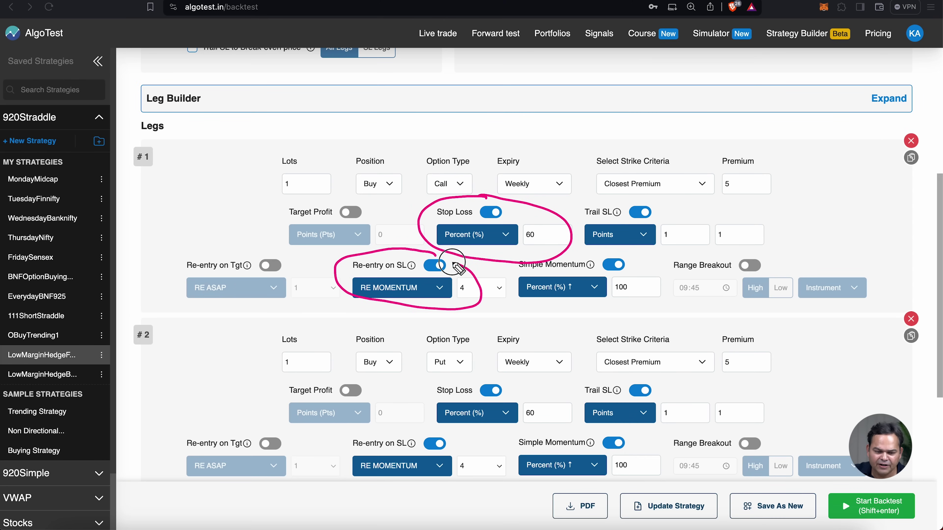
pyautogui.moveTo(734, 169)
pyautogui.mouseDown()
pyautogui.moveTo(707, 182)
pyautogui.moveTo(742, 189)
pyautogui.moveTo(717, 213)
pyautogui.moveTo(597, 299)
pyautogui.moveTo(653, 271)
pyautogui.moveTo(688, 305)
pyautogui.moveTo(780, 320)
pyautogui.mouseUp()
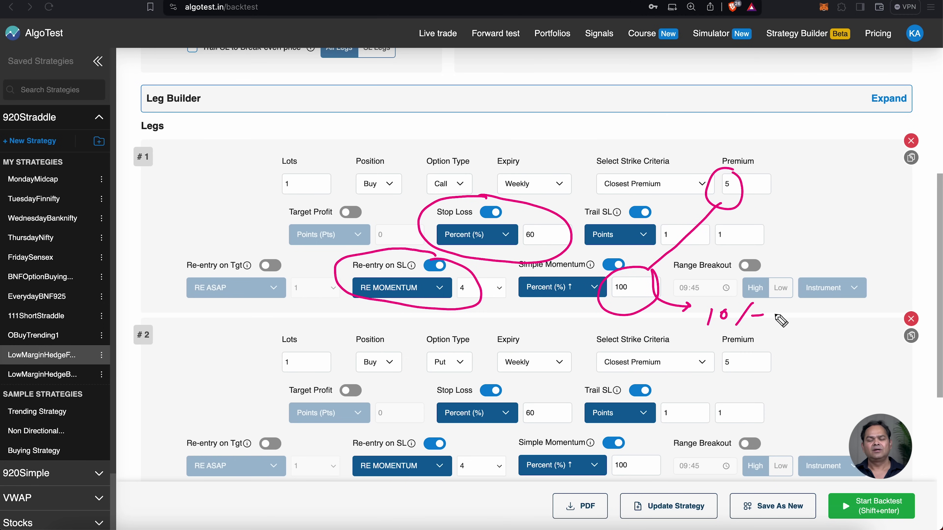
pyautogui.moveTo(471, 288)
pyautogui.mouseDown()
pyautogui.moveTo(462, 270)
pyautogui.moveTo(463, 304)
pyautogui.mouseUp()
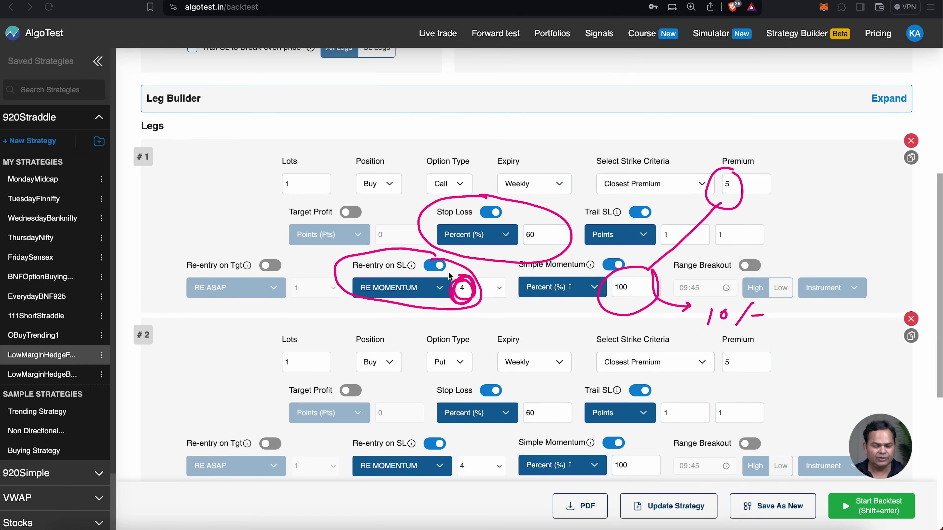
pyautogui.press('Escape')
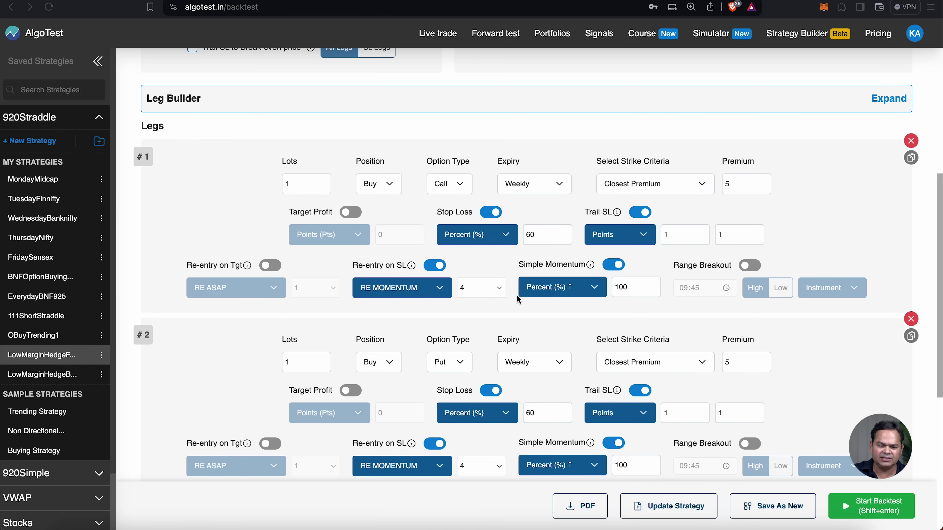
# Circle leg 2's Buy Put position, weekly expiry, Closest Premium criterion and premium of 5
pyautogui.scroll(-3, 573, 321)
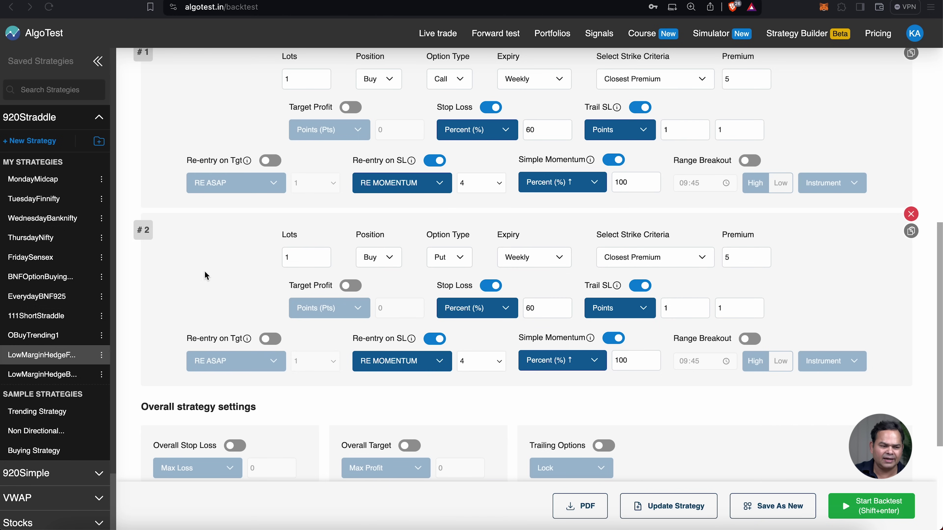
pyautogui.moveTo(456, 241)
pyautogui.mouseDown()
pyautogui.moveTo(427, 235)
pyautogui.moveTo(347, 249)
pyautogui.moveTo(386, 276)
pyautogui.moveTo(478, 268)
pyautogui.moveTo(469, 243)
pyautogui.mouseUp()
pyautogui.moveTo(544, 238)
pyautogui.mouseDown()
pyautogui.moveTo(532, 236)
pyautogui.moveTo(544, 275)
pyautogui.moveTo(545, 235)
pyautogui.mouseUp()
pyautogui.moveTo(673, 243)
pyautogui.mouseDown()
pyautogui.moveTo(599, 256)
pyautogui.moveTo(667, 244)
pyautogui.mouseUp()
pyautogui.moveTo(755, 245)
pyautogui.mouseDown()
pyautogui.moveTo(719, 254)
pyautogui.moveTo(755, 270)
pyautogui.moveTo(752, 241)
pyautogui.mouseUp()
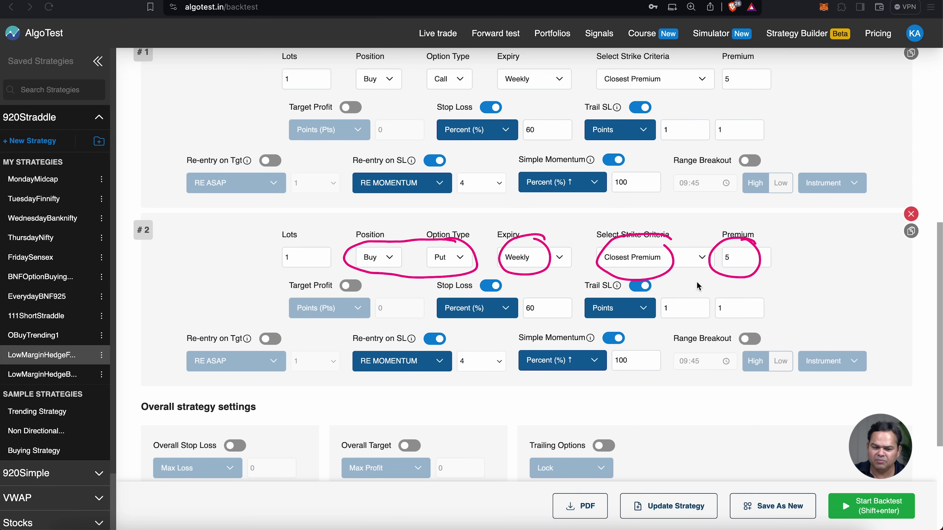
# Link leg 2's premium to its Simple Momentum setting, circle its stop loss and RE MOMENTUM re-entry, and clear the markings
pyautogui.moveTo(720, 276)
pyautogui.mouseDown()
pyautogui.moveTo(633, 340)
pyautogui.moveTo(611, 332)
pyautogui.moveTo(515, 348)
pyautogui.moveTo(568, 383)
pyautogui.moveTo(640, 359)
pyautogui.moveTo(630, 332)
pyautogui.mouseUp()
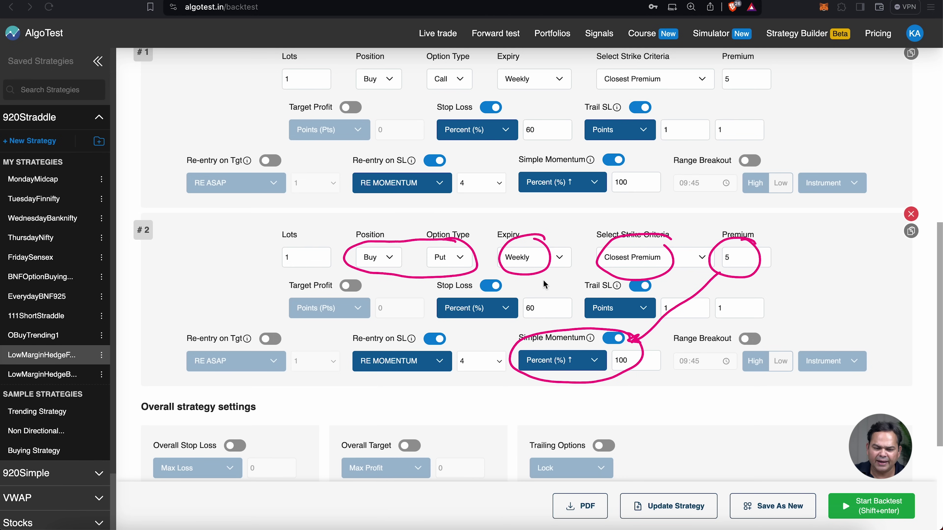
pyautogui.moveTo(534, 289)
pyautogui.mouseDown()
pyautogui.moveTo(510, 300)
pyautogui.moveTo(531, 328)
pyautogui.moveTo(554, 297)
pyautogui.moveTo(538, 288)
pyautogui.mouseUp()
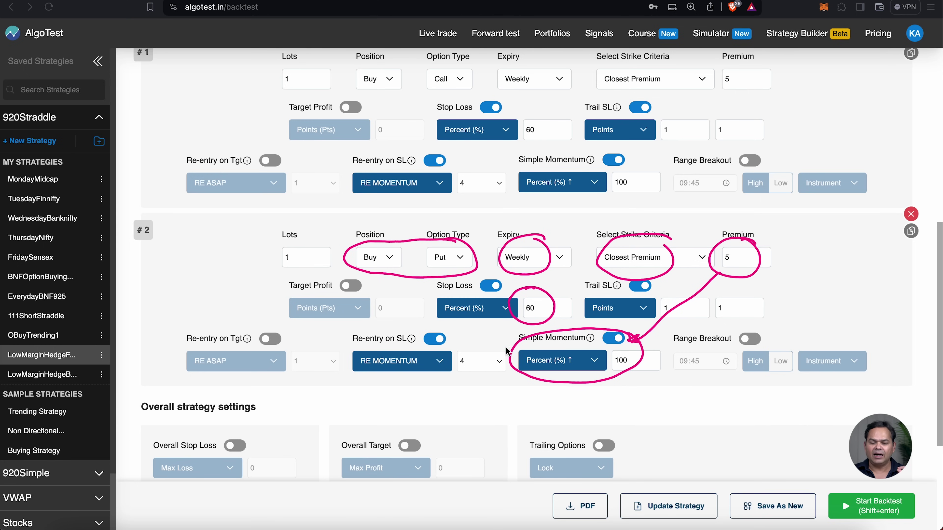
pyautogui.moveTo(476, 341)
pyautogui.mouseDown()
pyautogui.moveTo(401, 330)
pyautogui.moveTo(349, 351)
pyautogui.moveTo(371, 386)
pyautogui.moveTo(457, 383)
pyautogui.moveTo(484, 346)
pyautogui.moveTo(470, 340)
pyautogui.mouseUp()
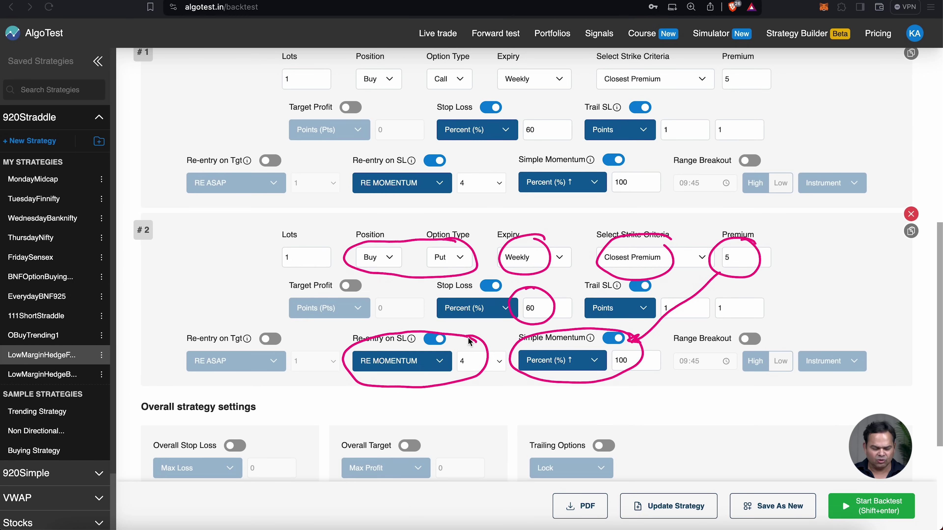
pyautogui.press('Escape')
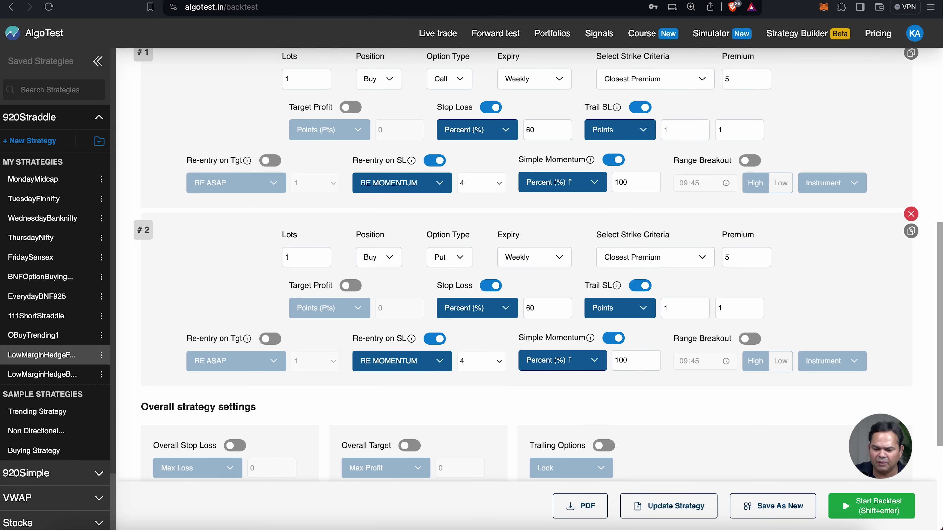
# Underline and circle the backtest's start date 14/05/2023 and end date 14/05/2024
pyautogui.scroll(-5, 667, 296)
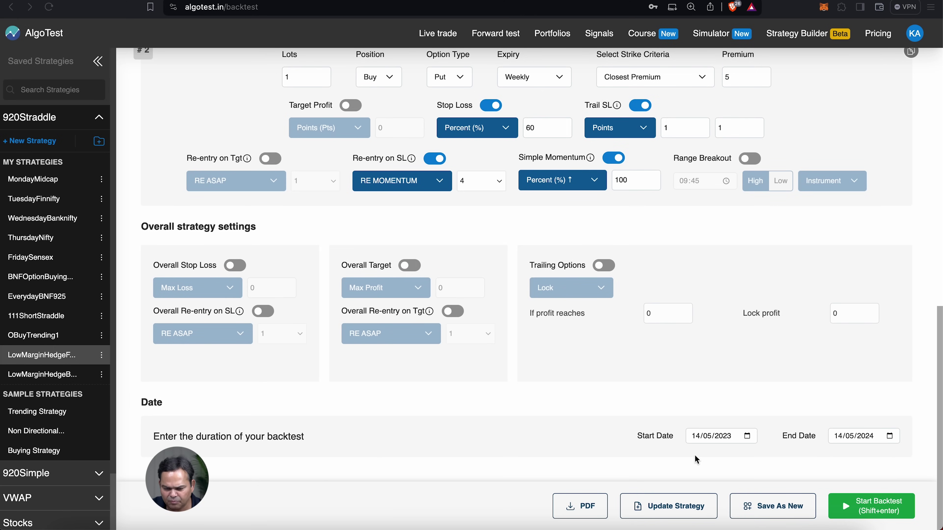
pyautogui.moveTo(694, 453); pyautogui.dragTo(739, 448)
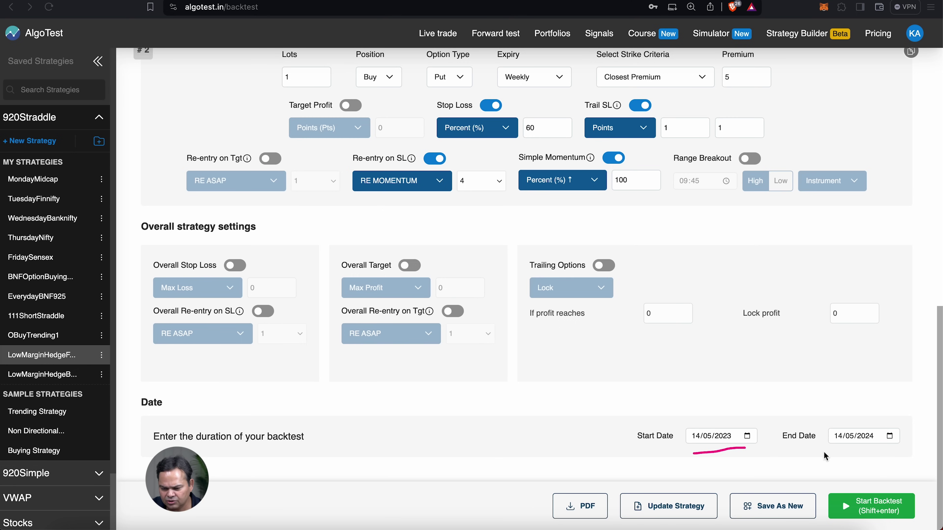
pyautogui.moveTo(830, 449); pyautogui.dragTo(882, 442)
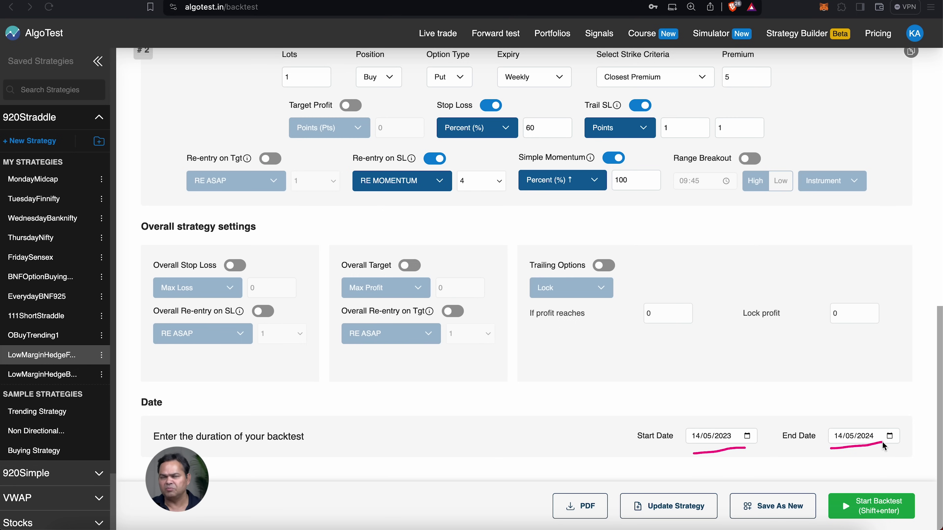
pyautogui.moveTo(739, 422)
pyautogui.mouseDown()
pyautogui.moveTo(715, 423)
pyautogui.moveTo(694, 442)
pyautogui.moveTo(724, 449)
pyautogui.moveTo(738, 425)
pyautogui.mouseUp()
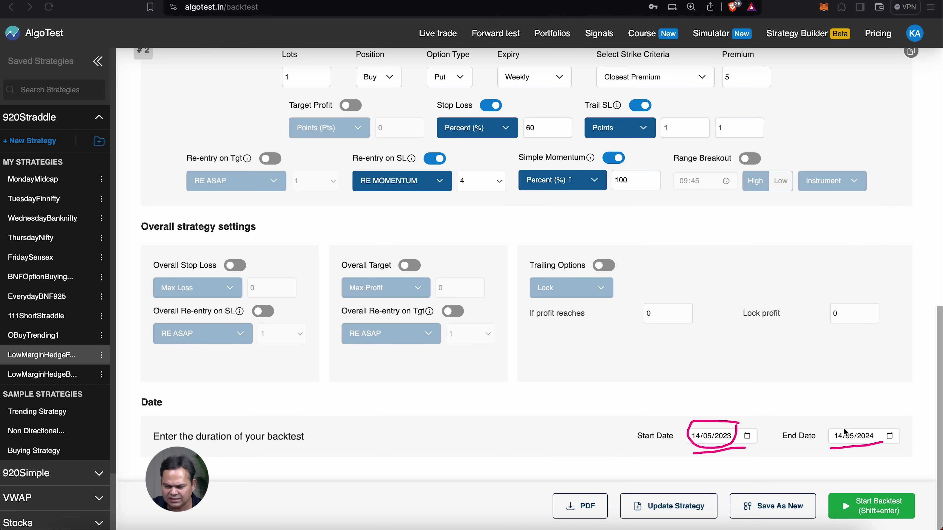
pyautogui.moveTo(848, 407)
pyautogui.mouseDown()
pyautogui.moveTo(832, 451)
pyautogui.moveTo(872, 403)
pyautogui.moveTo(838, 423)
pyautogui.mouseUp()
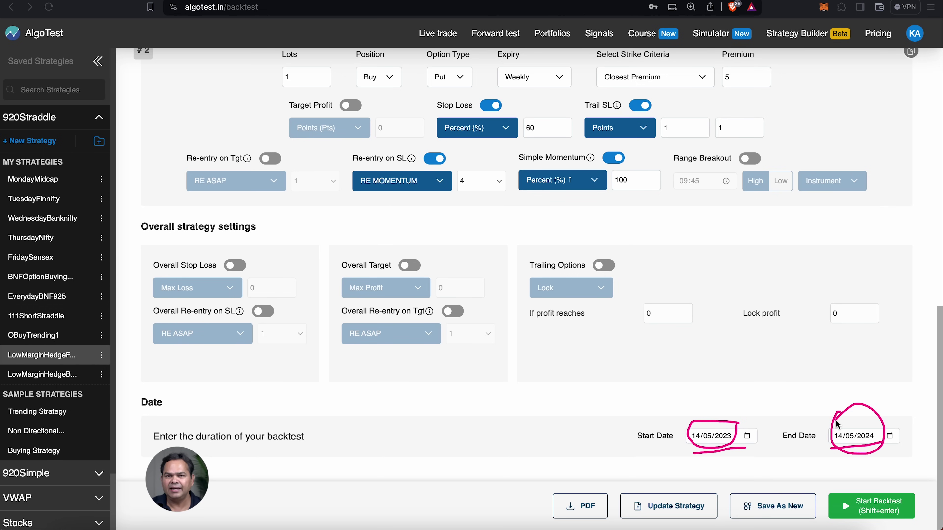
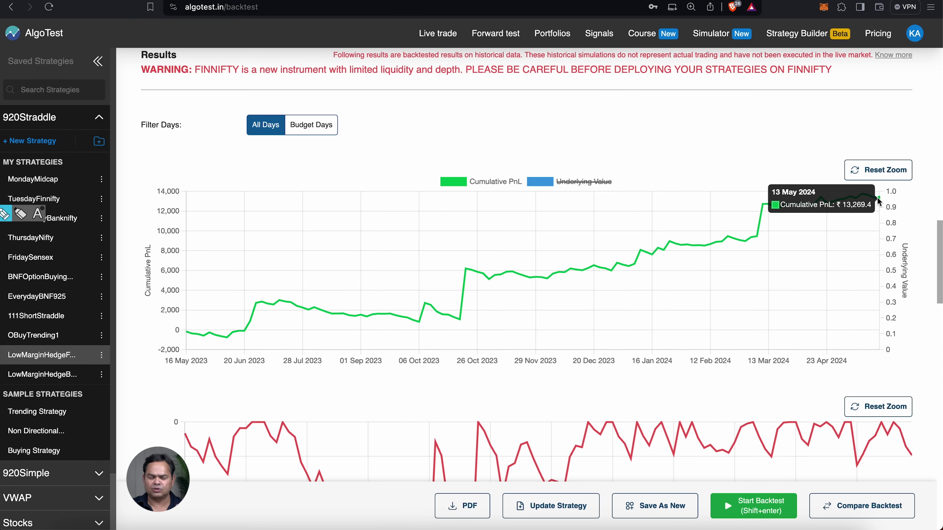
# Review the cumulative PnL and drawdown charts, calculate the Margin Estimate, and highlight the estimated amount
pyautogui.scroll(-5, 878, 198)
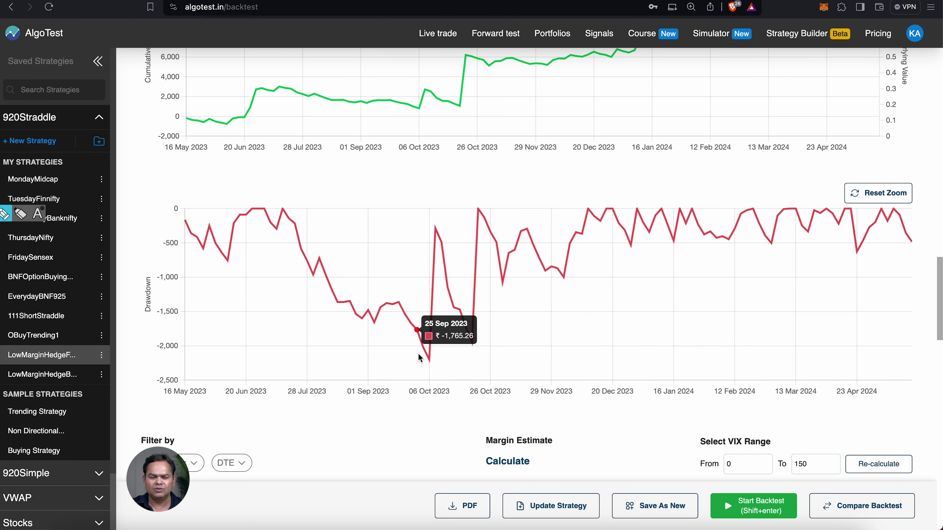
pyautogui.scroll(-5, 698, 291)
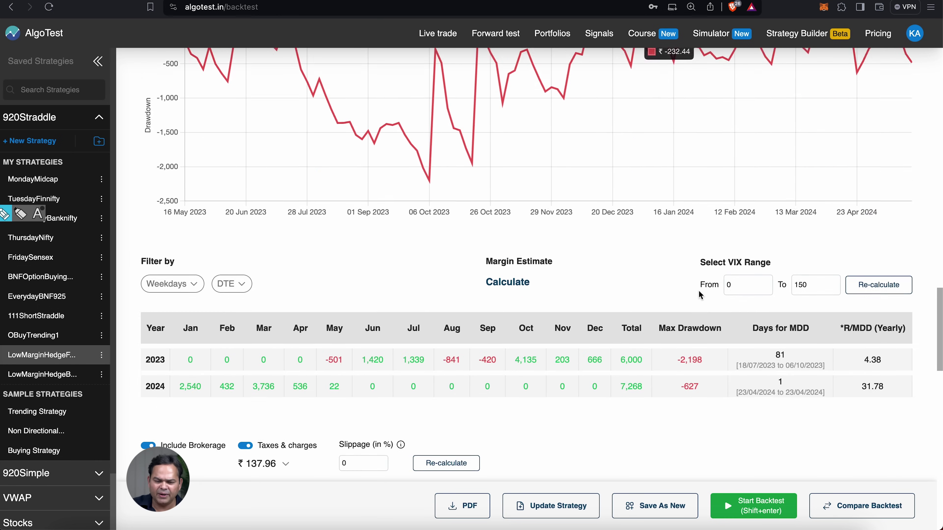
pyautogui.scroll(-1, 700, 292)
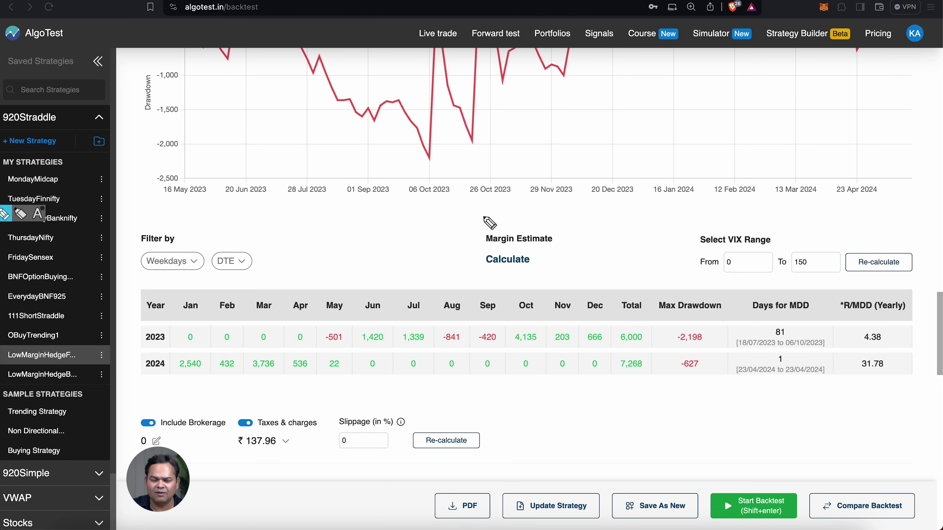
pyautogui.moveTo(504, 218)
pyautogui.mouseDown()
pyautogui.moveTo(463, 233)
pyautogui.moveTo(509, 279)
pyautogui.moveTo(554, 213)
pyautogui.moveTo(491, 219)
pyautogui.mouseUp()
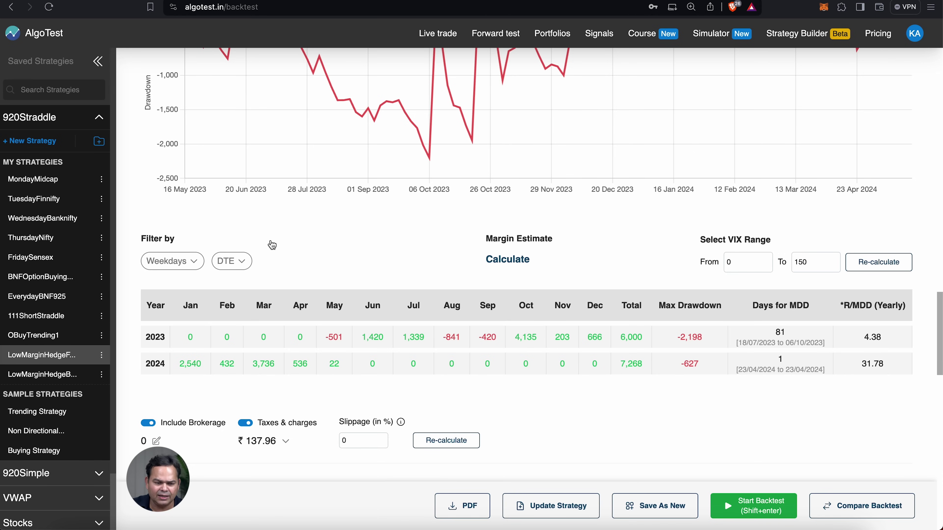
pyautogui.click(515, 267)
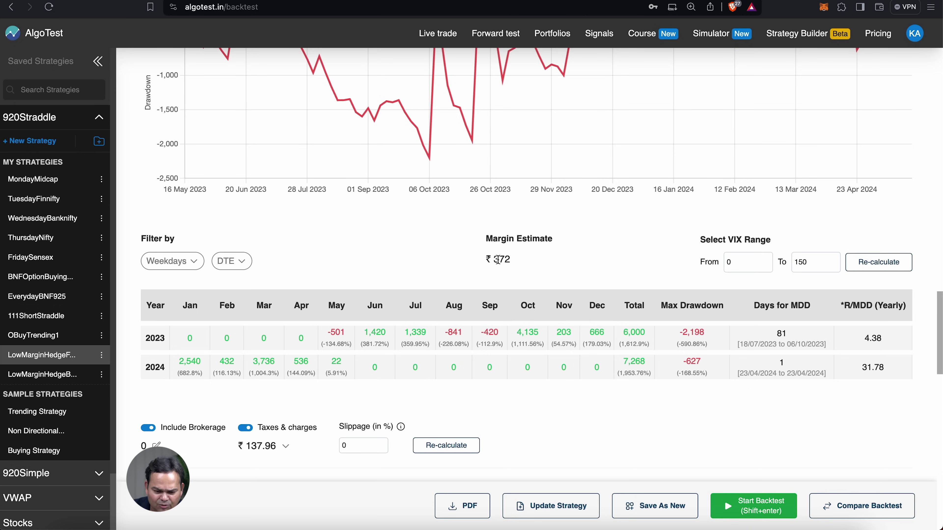
pyautogui.moveTo(495, 260); pyautogui.dragTo(512, 262)
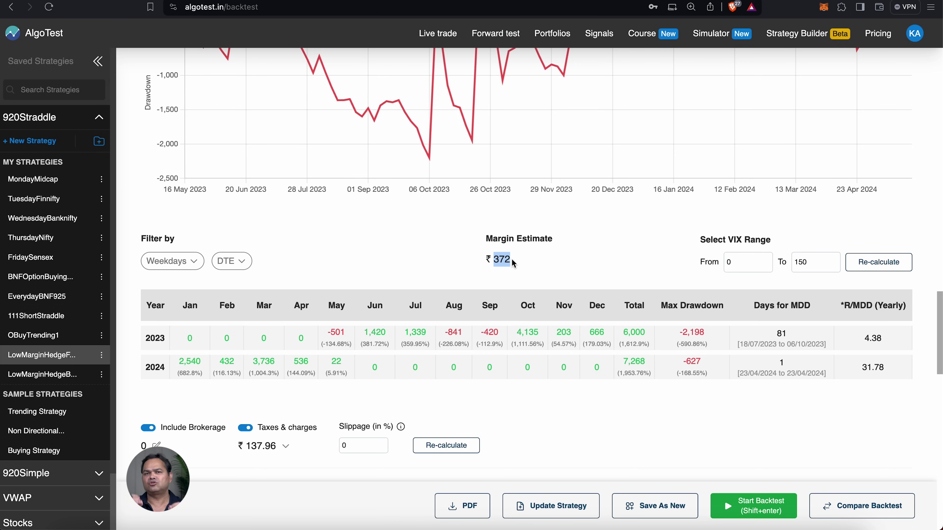
# Check the premium settings of both legs against the Margin Estimate and highlight the estimated amount again
pyautogui.scroll(20, 512, 259)
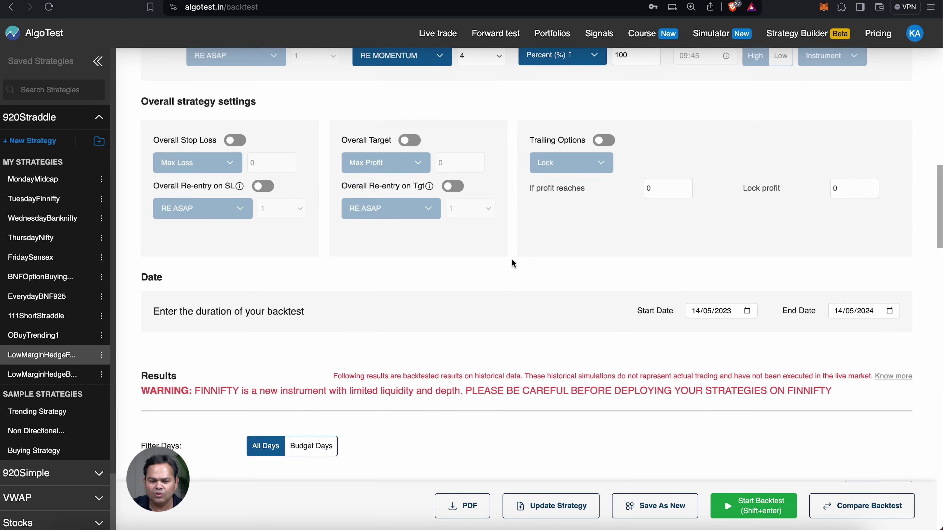
pyautogui.scroll(-6, 725, 319)
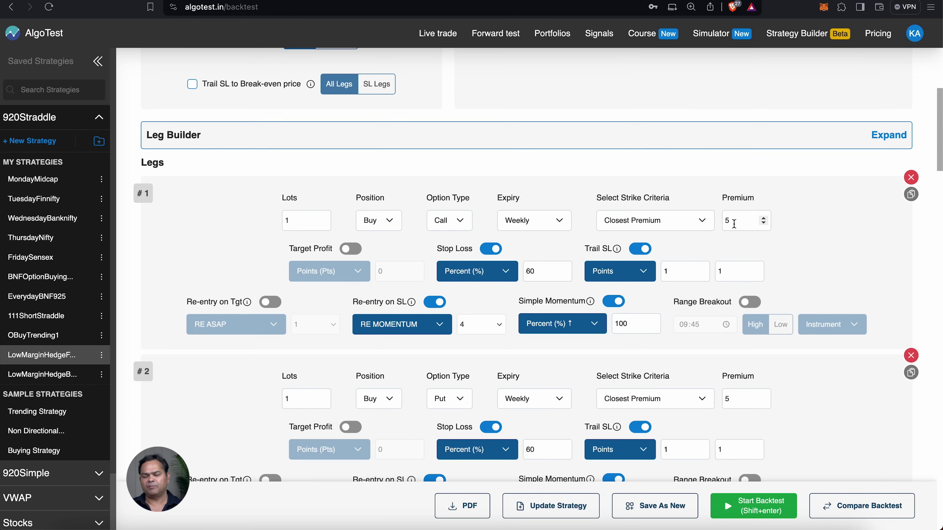
pyautogui.scroll(-20, 735, 224)
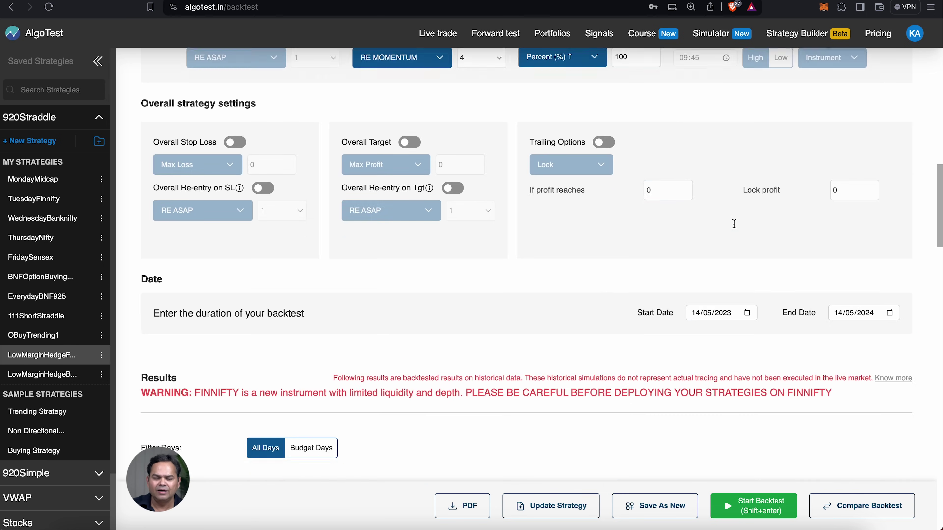
pyautogui.scroll(-10, 735, 224)
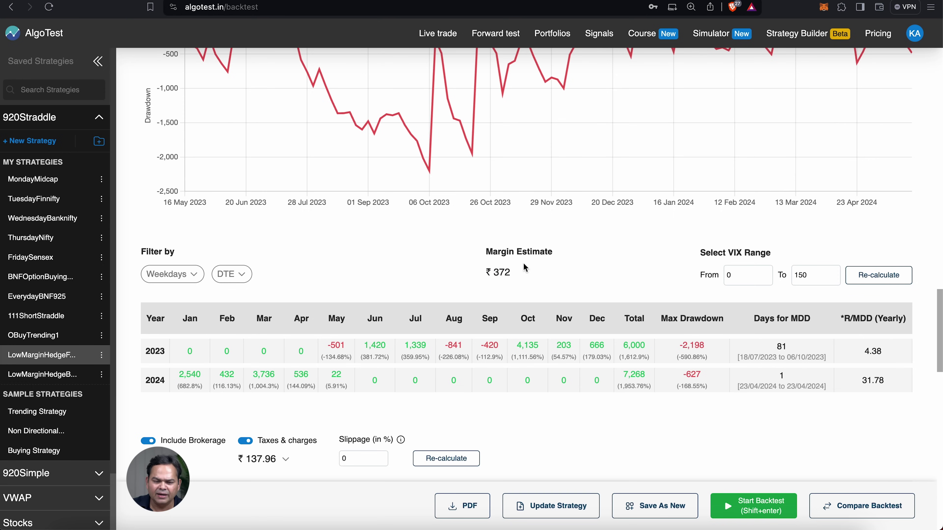
pyautogui.moveTo(517, 274); pyautogui.dragTo(496, 273)
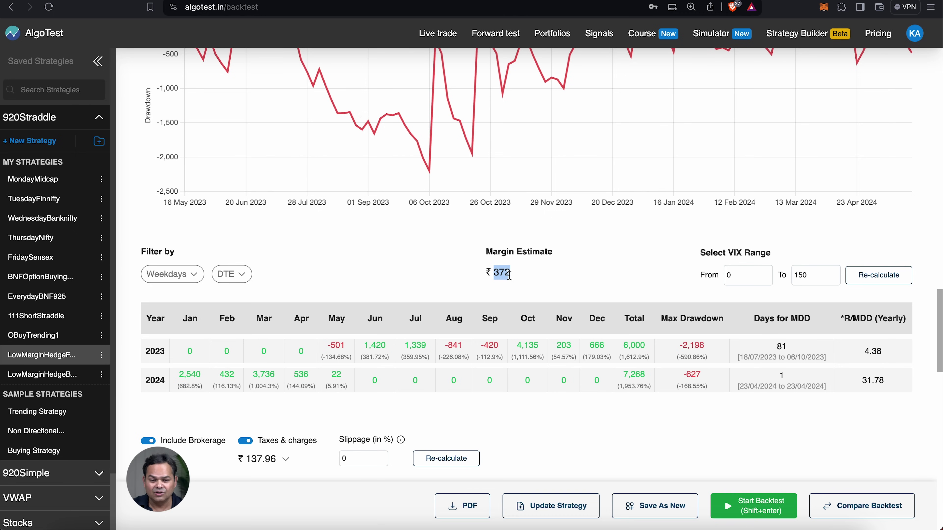
pyautogui.click(519, 282)
pyautogui.doubleClick(498, 273)
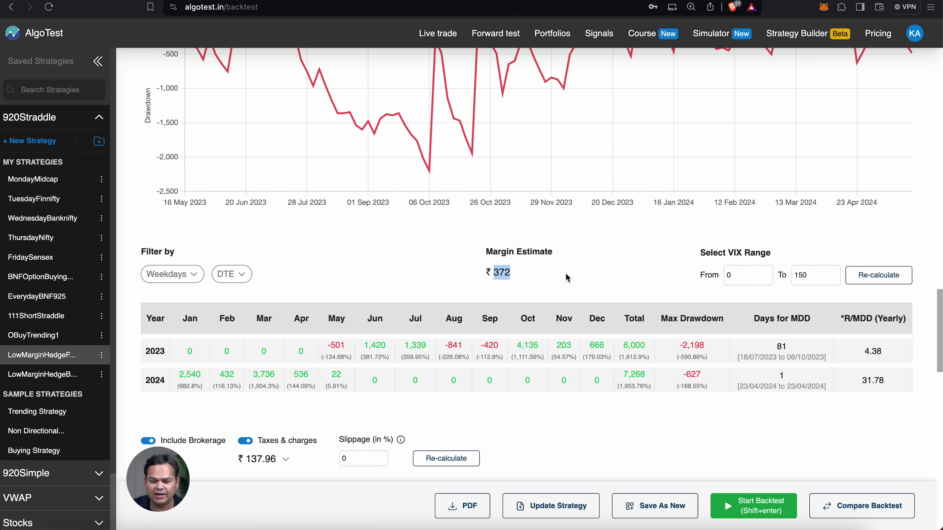
pyautogui.click(577, 282)
# Turn Taxes & charges off to compare the yearly results, and turn it back on
pyautogui.scroll(-3, 577, 283)
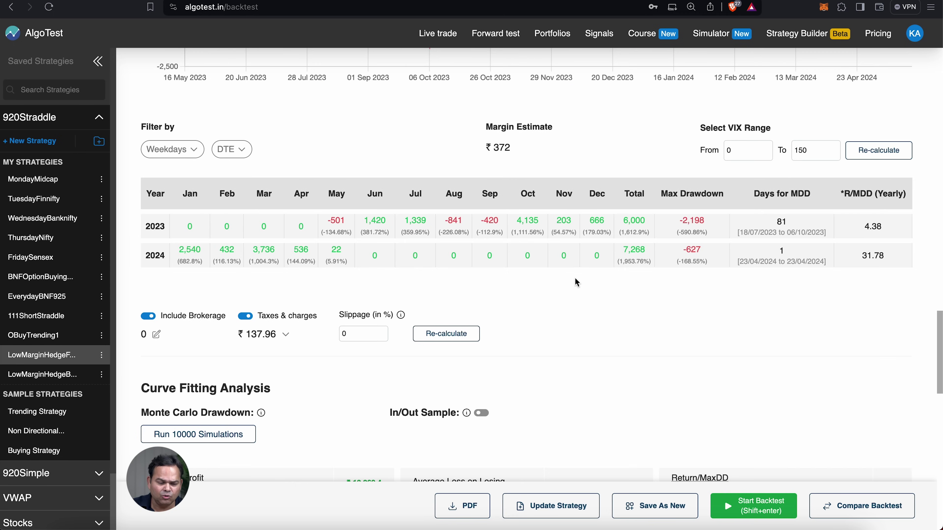
pyautogui.click(245, 317)
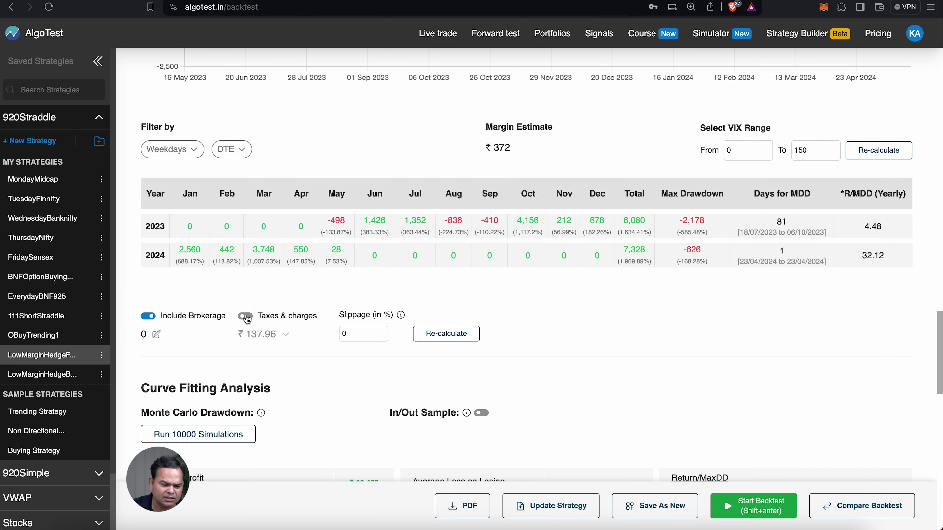
pyautogui.click(246, 318)
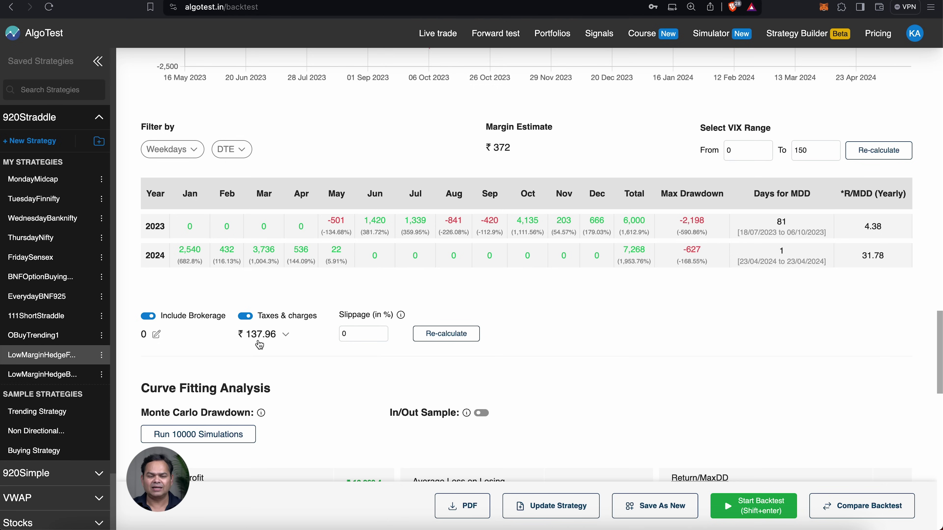
# Set the slippage to 2 percent and recalculate the backtest results
pyautogui.doubleClick(338, 336)
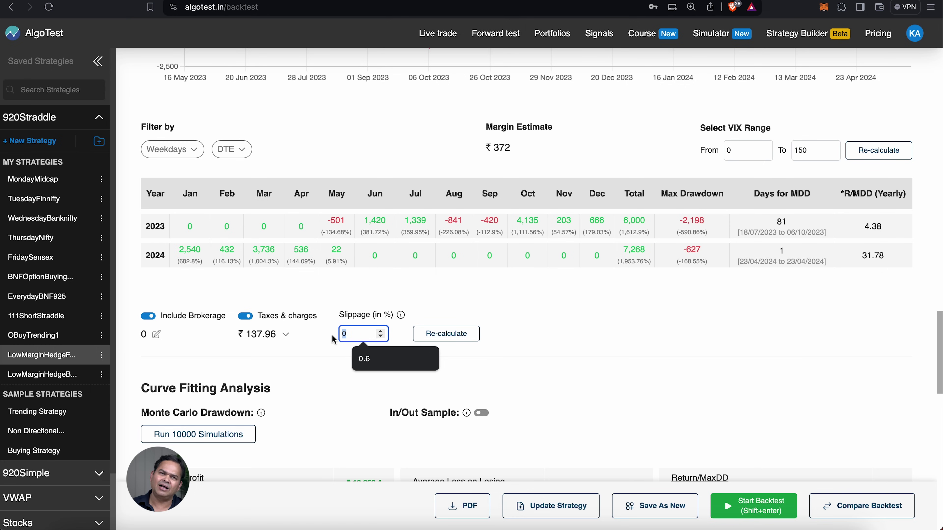
pyautogui.write('2')
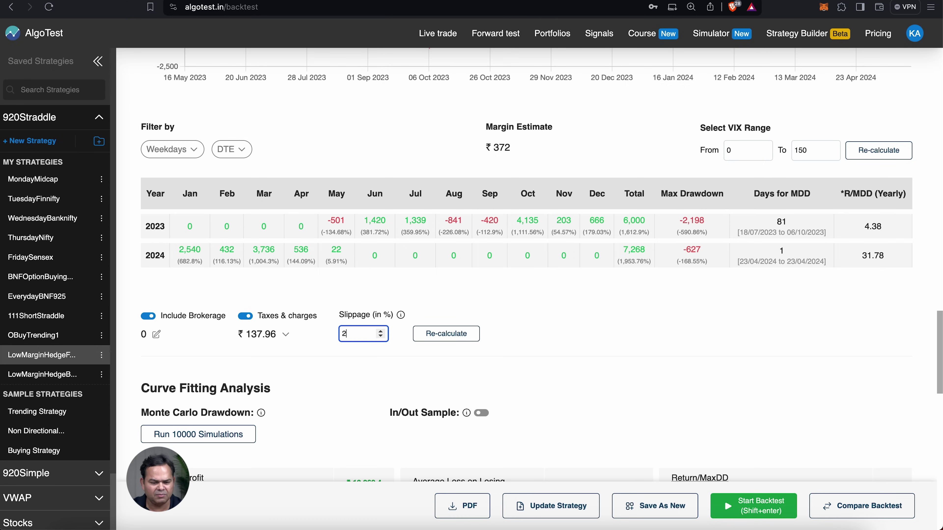
pyautogui.click(454, 335)
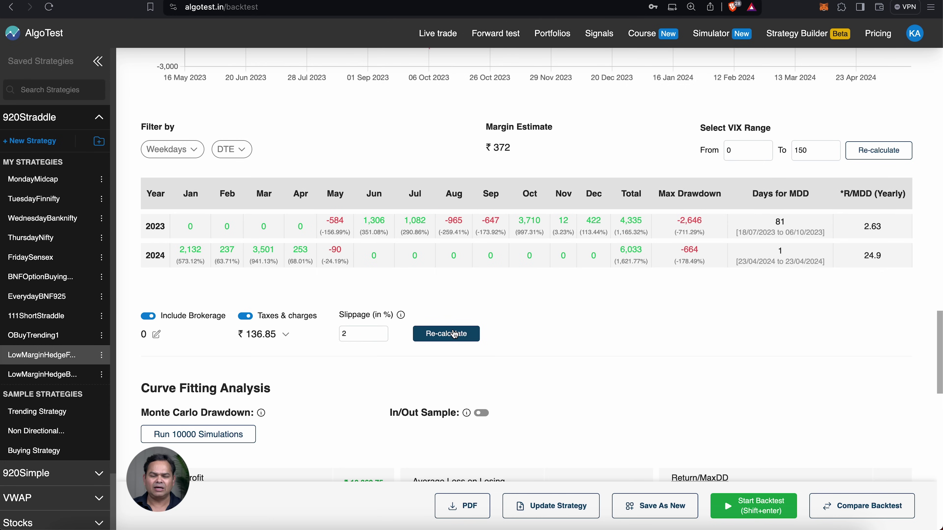
# Highlight the Overall Profit and the number of days in Duration of Max Drawdown in the results summary
pyautogui.scroll(-3, 454, 335)
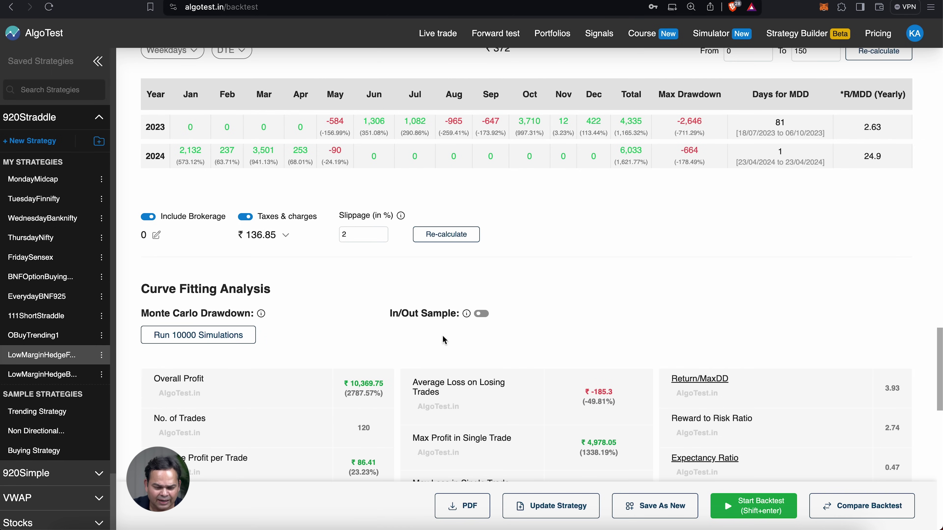
pyautogui.moveTo(351, 383); pyautogui.dragTo(384, 384)
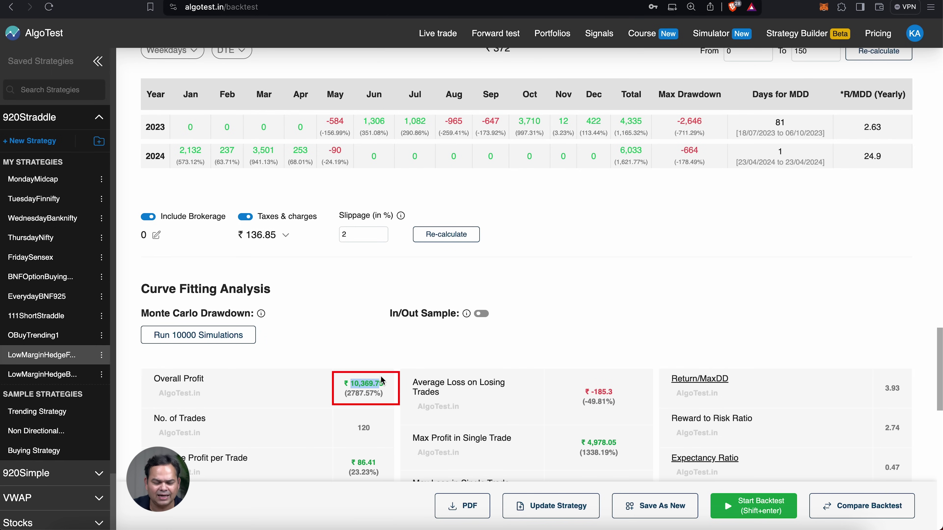
pyautogui.scroll(-7, 383, 324)
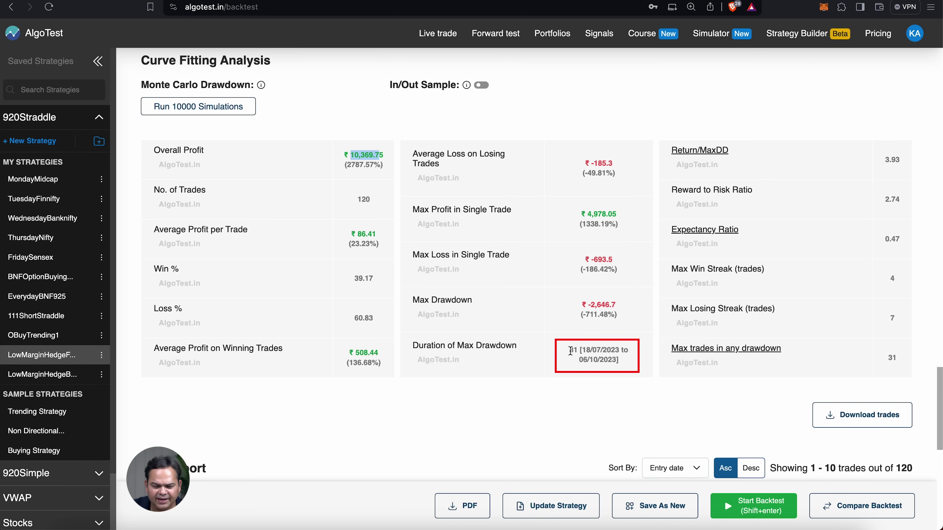
pyautogui.moveTo(570, 351); pyautogui.dragTo(580, 351)
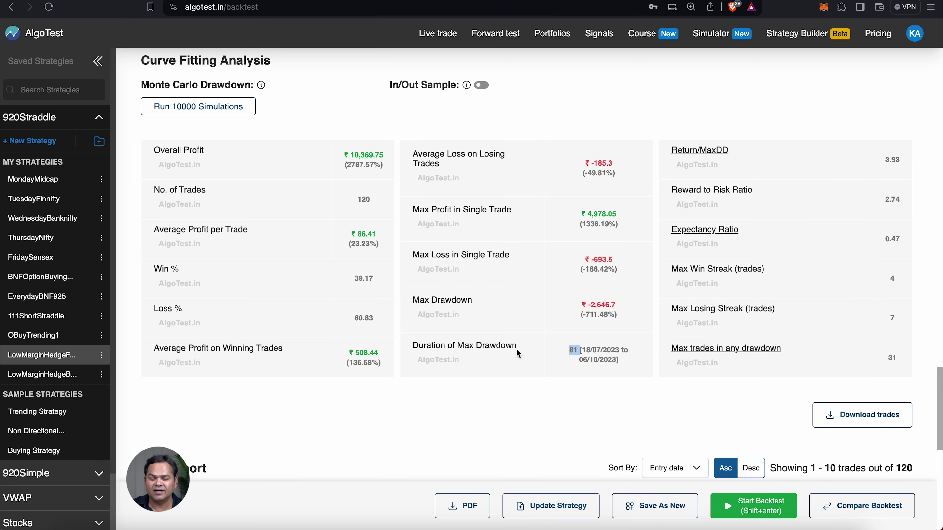
pyautogui.doubleClick(575, 353)
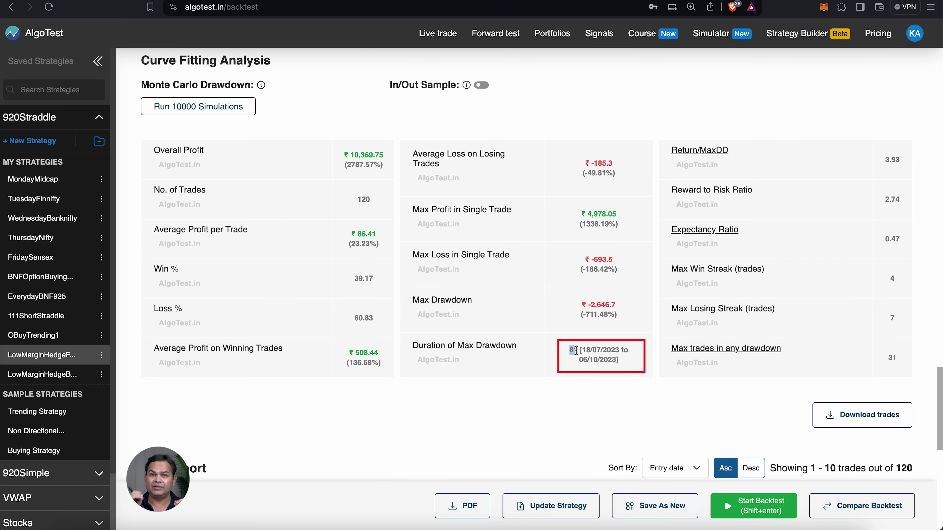
# Trace the longest drawdown period on the drawdown chart and examine the cumulative PnL curve
pyautogui.scroll(15, 576, 351)
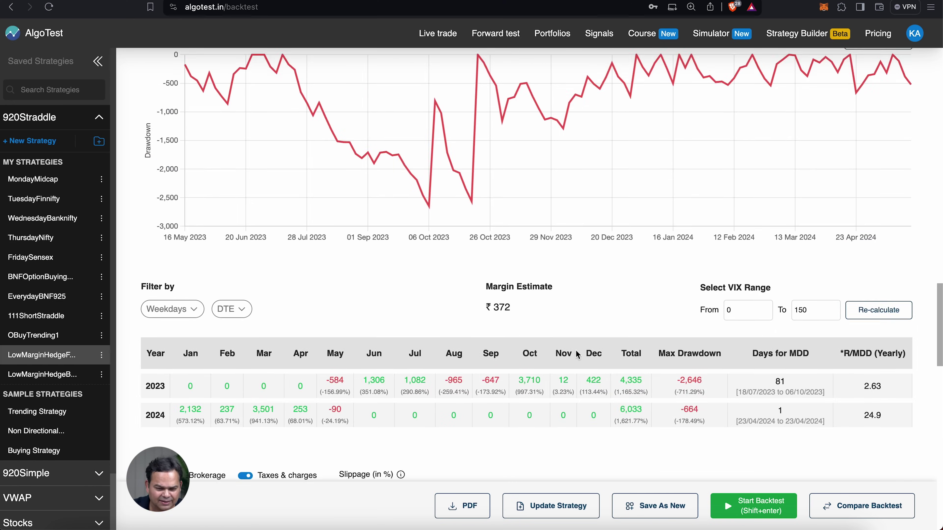
pyautogui.scroll(-4, 576, 350)
pyautogui.moveTo(282, 190)
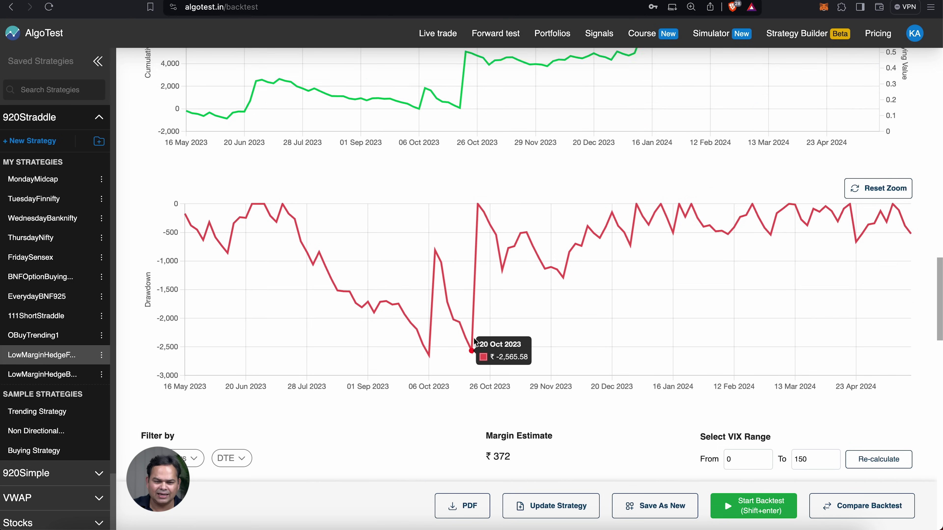
pyautogui.scroll(4, 475, 340)
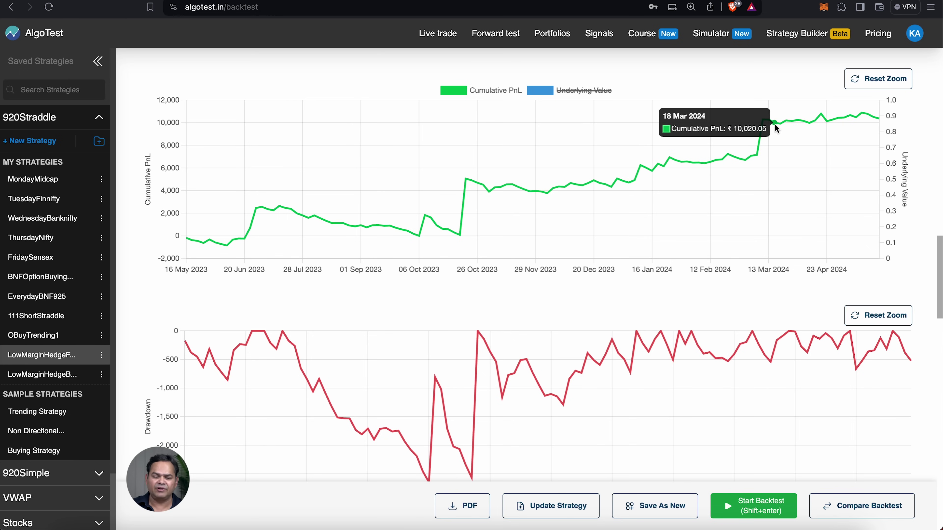
# Open the Weekdays filter for the backtest's yearly results table
pyautogui.scroll(-9, 776, 127)
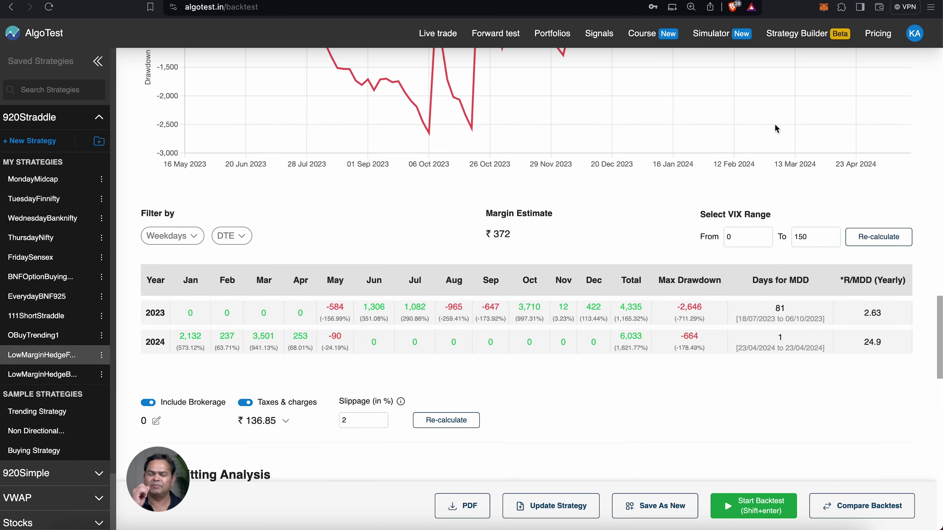
pyautogui.click(177, 237)
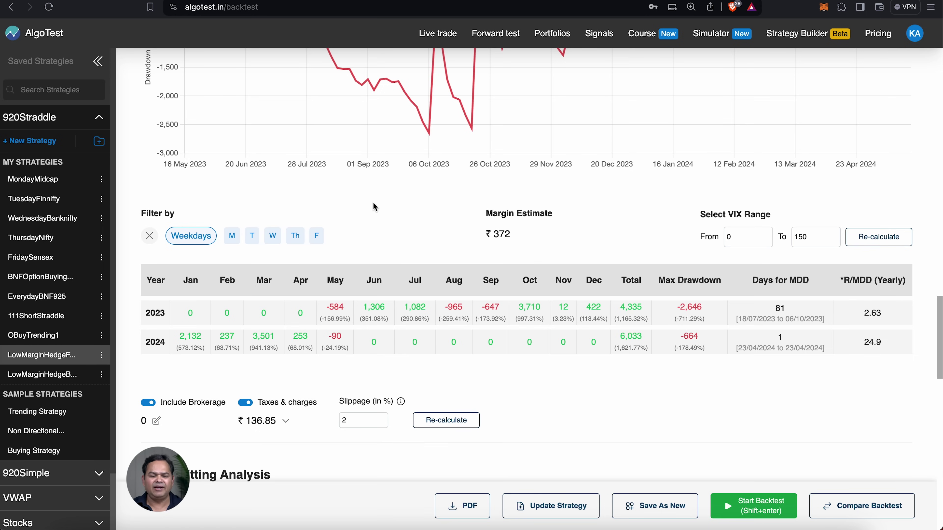
pyautogui.scroll(-1, 427, 212)
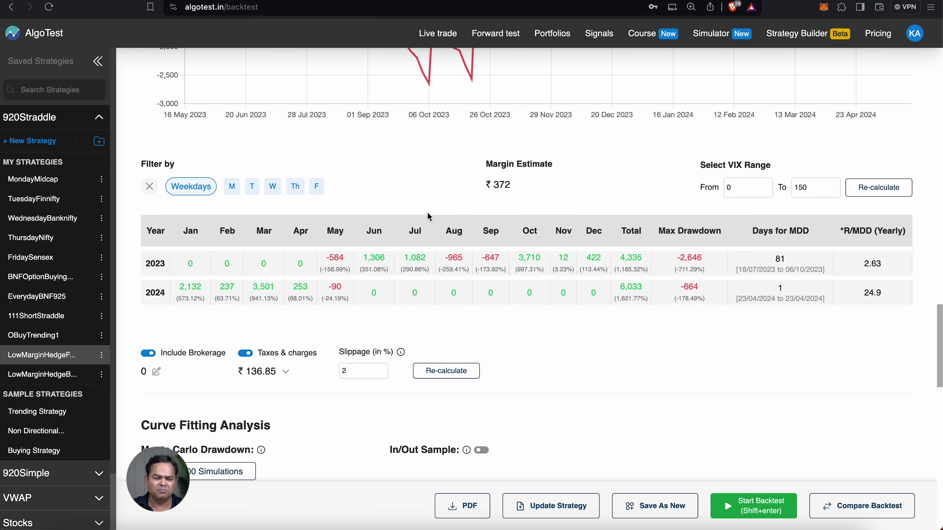
# Highlight the Overall Profit below the yearly table and reduce the weekday filter to Monday only
pyautogui.scroll(-2, 428, 217)
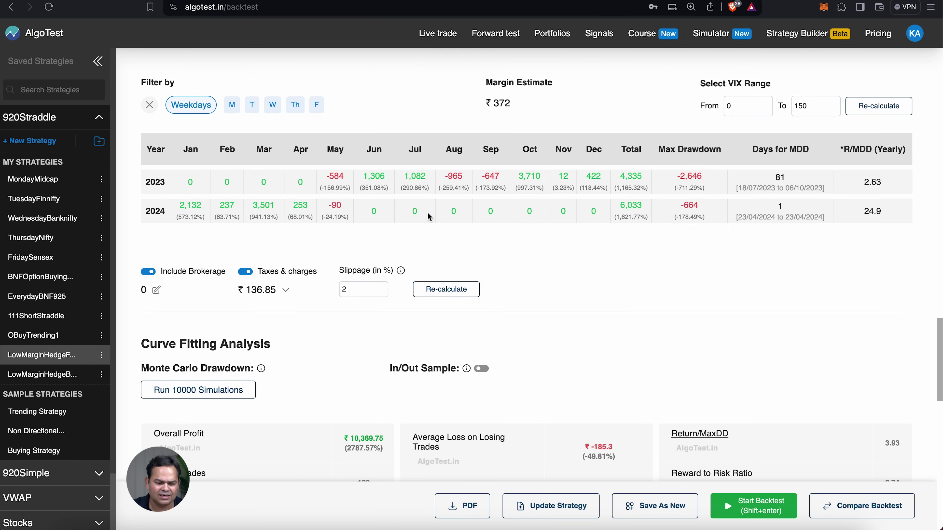
pyautogui.moveTo(342, 439); pyautogui.dragTo(389, 442)
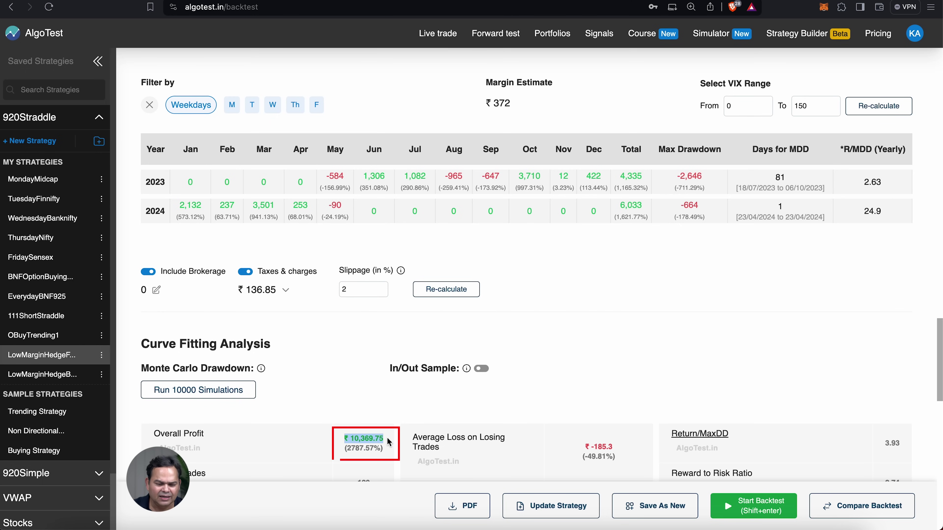
pyautogui.click(318, 106)
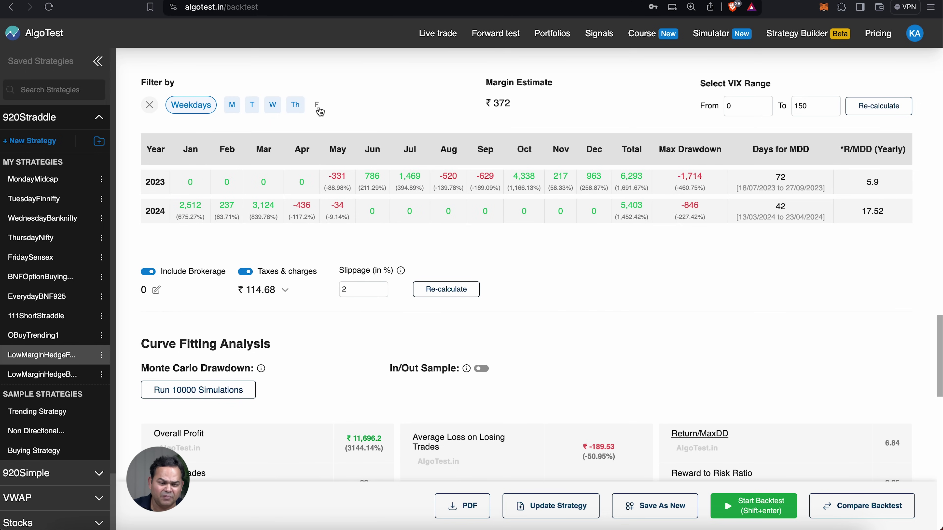
pyautogui.click(296, 106)
pyautogui.click(273, 106)
pyautogui.click(256, 107)
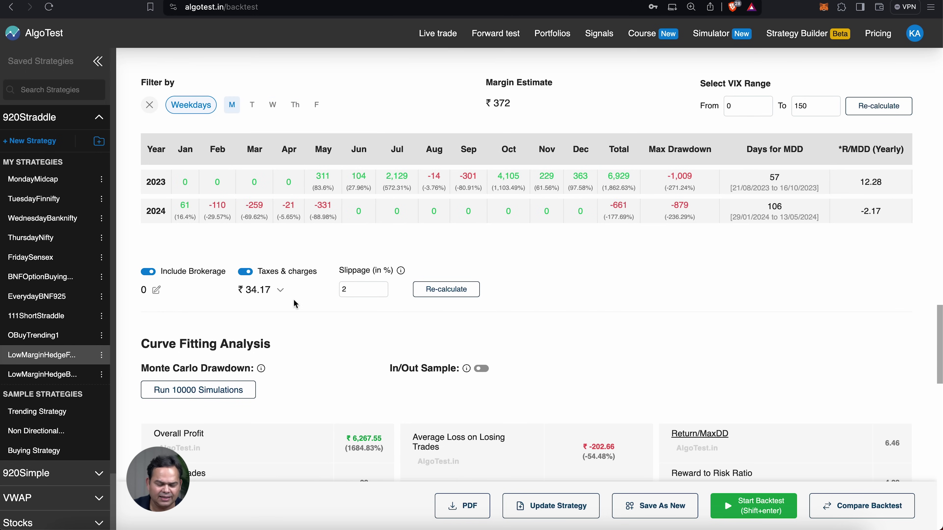
# Restore Tuesday, Wednesday, Thursday and Friday in the weekday filter so all five days are included
pyautogui.click(254, 107)
pyautogui.click(274, 106)
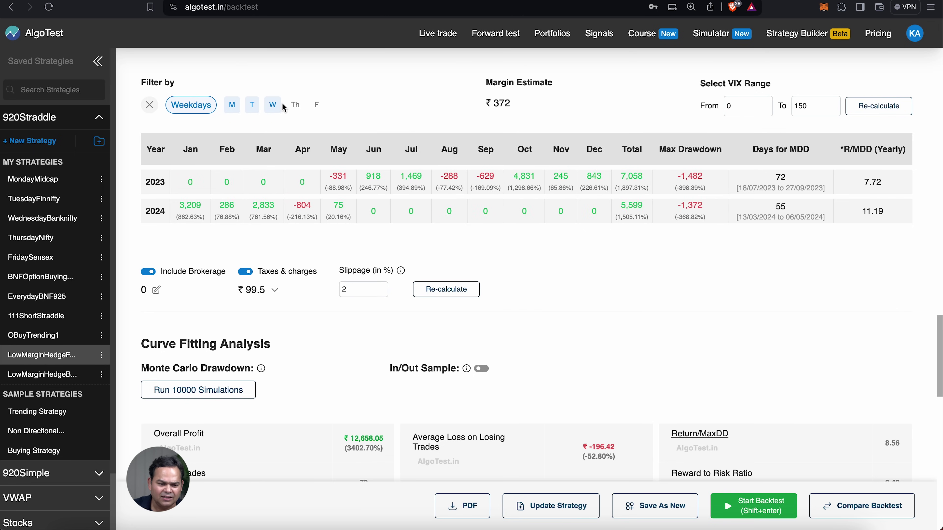
pyautogui.click(295, 105)
pyautogui.click(317, 107)
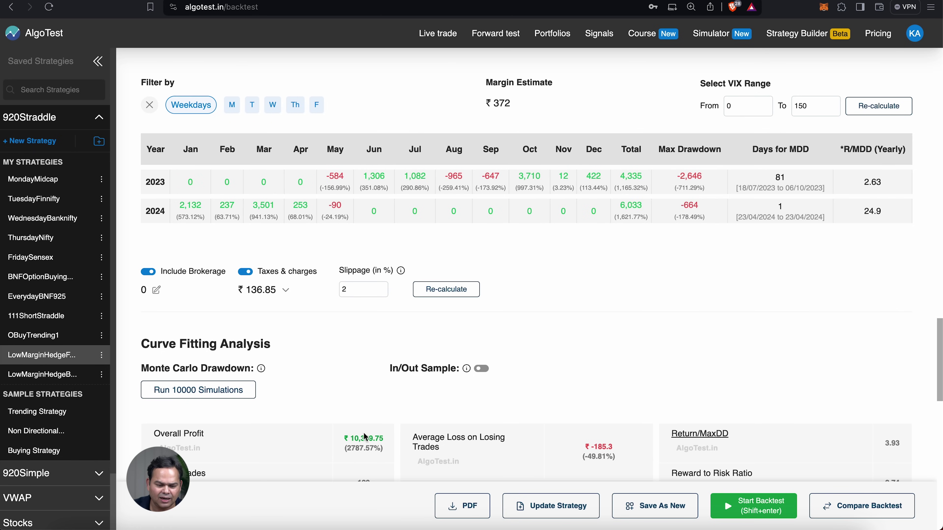
# Highlight the slippage percentage and the Margin Estimate, and compare them with the Overall Profit
pyautogui.click(356, 287)
pyautogui.moveTo(357, 289); pyautogui.dragTo(341, 288)
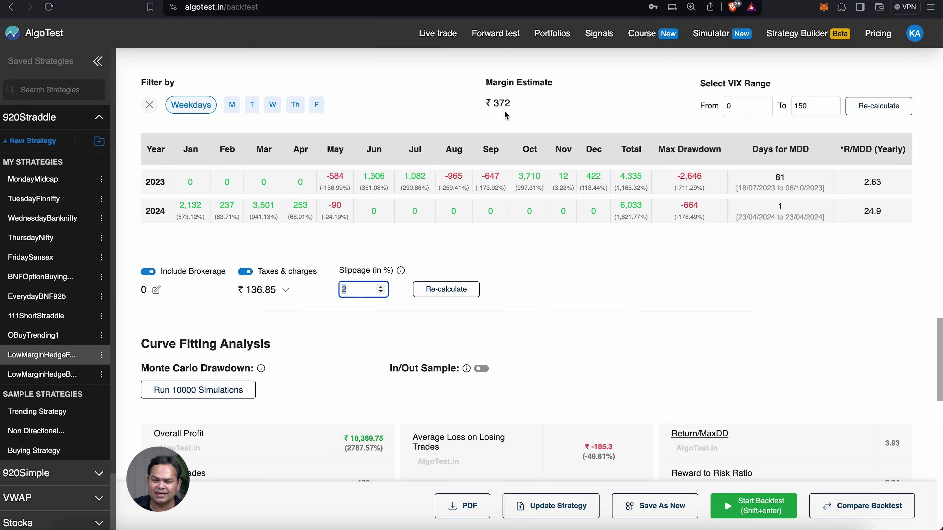
pyautogui.moveTo(493, 104); pyautogui.dragTo(517, 104)
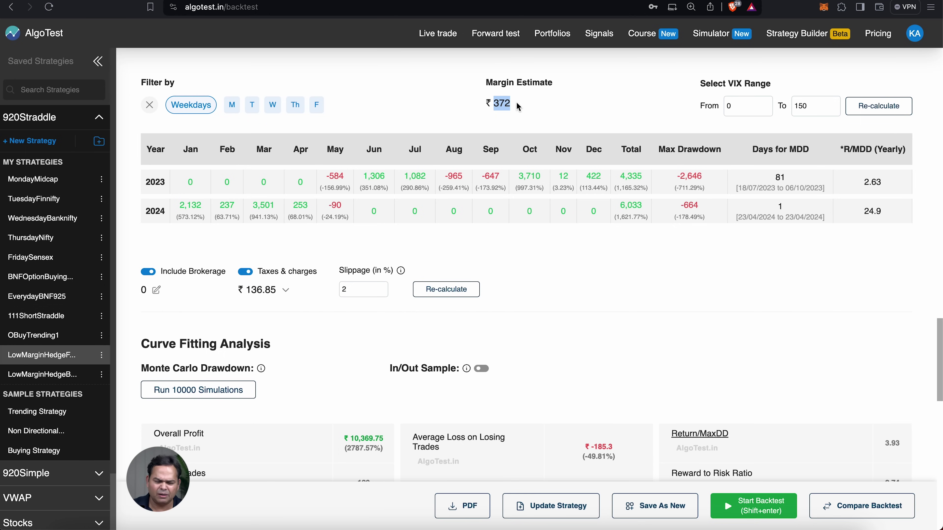
pyautogui.click(352, 438)
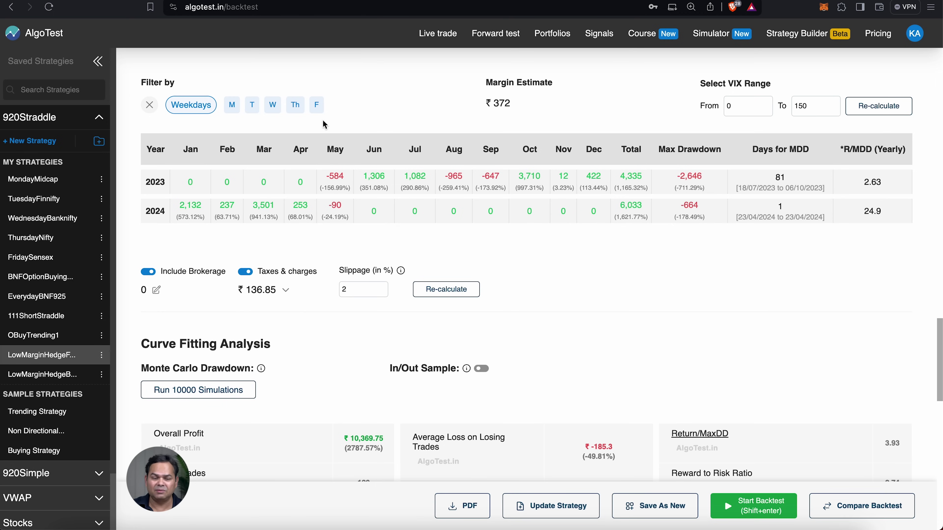
# Exclude Friday, Thursday, Wednesday and Tuesday from the weekday filter to examine the Monday-only profit
pyautogui.click(317, 108)
pyautogui.click(295, 105)
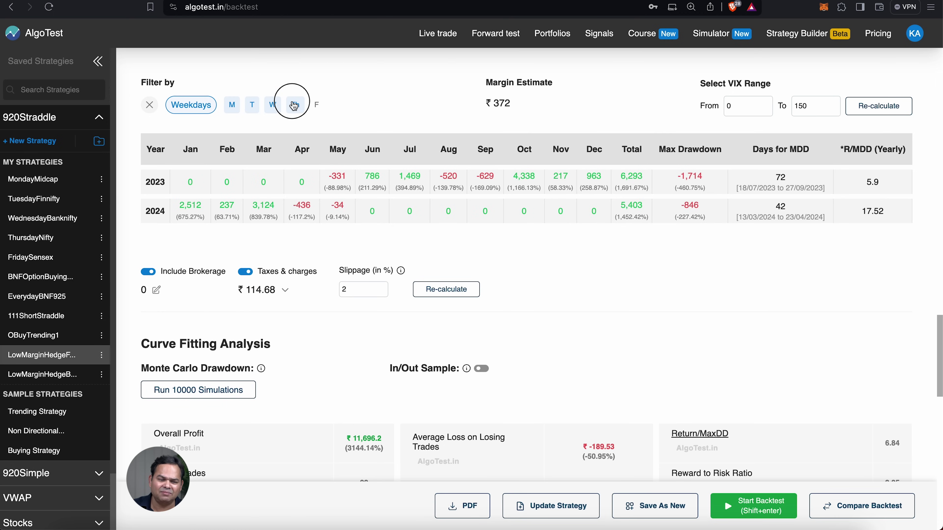
pyautogui.click(275, 108)
pyautogui.click(252, 106)
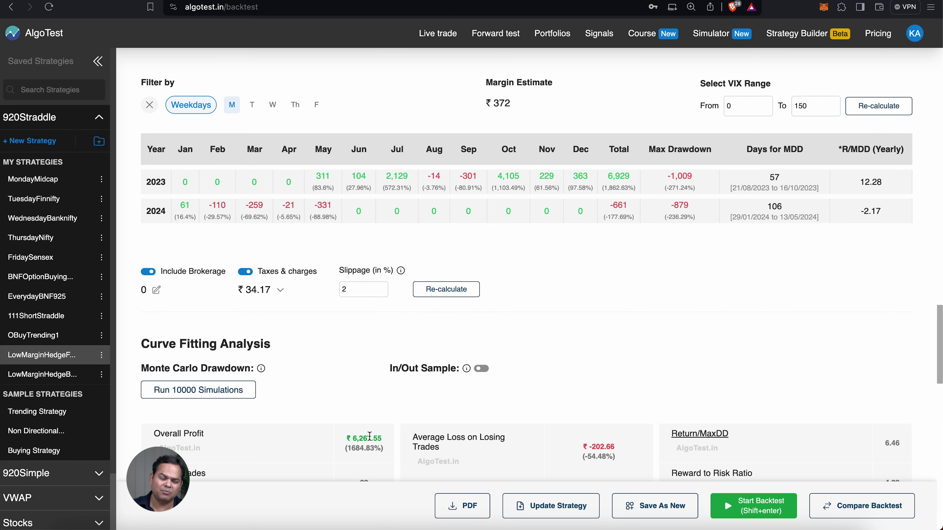
# Filter the backtest to Tuesday alone and to Wednesday alone to compare their profits
pyautogui.click(253, 106)
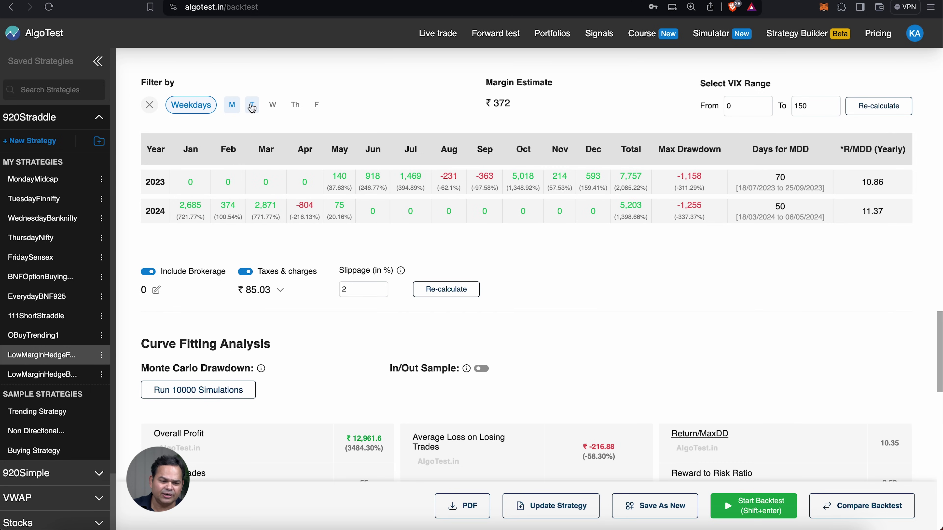
pyautogui.click(230, 106)
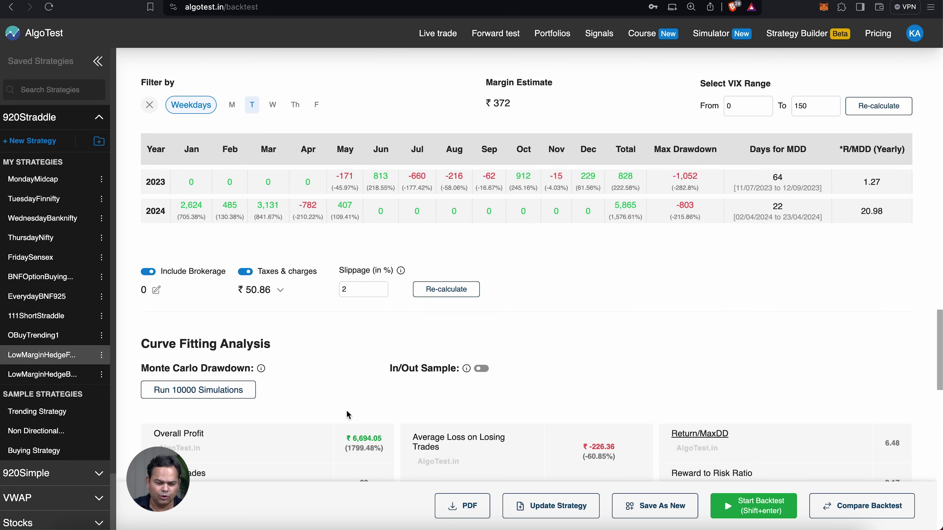
pyautogui.click(273, 105)
pyautogui.click(252, 106)
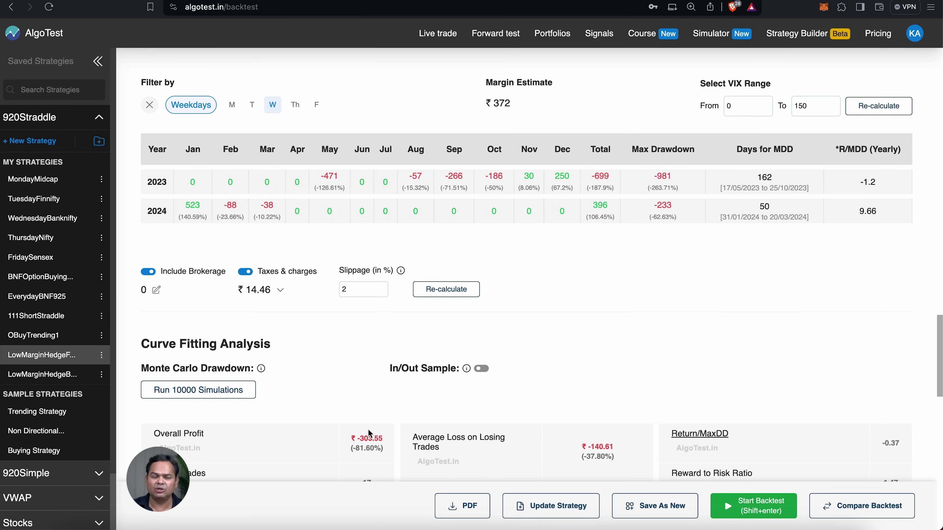
# Filter the backtest to Thursday alone and to Friday alone to compare their profits
pyautogui.click(295, 105)
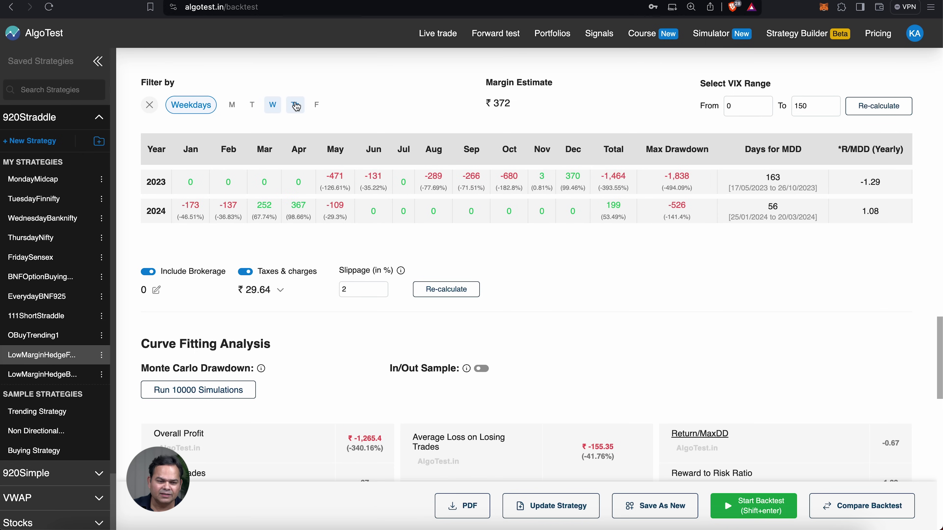
pyautogui.click(273, 106)
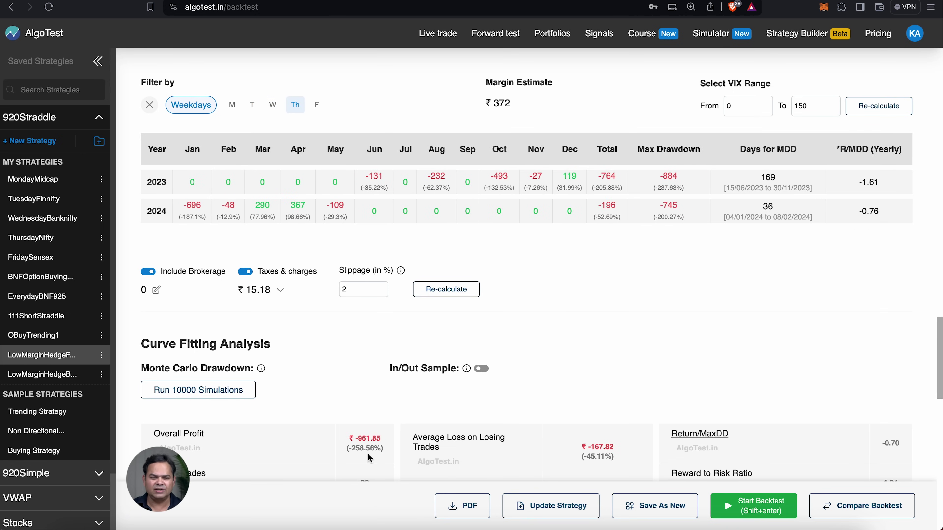
pyautogui.click(319, 109)
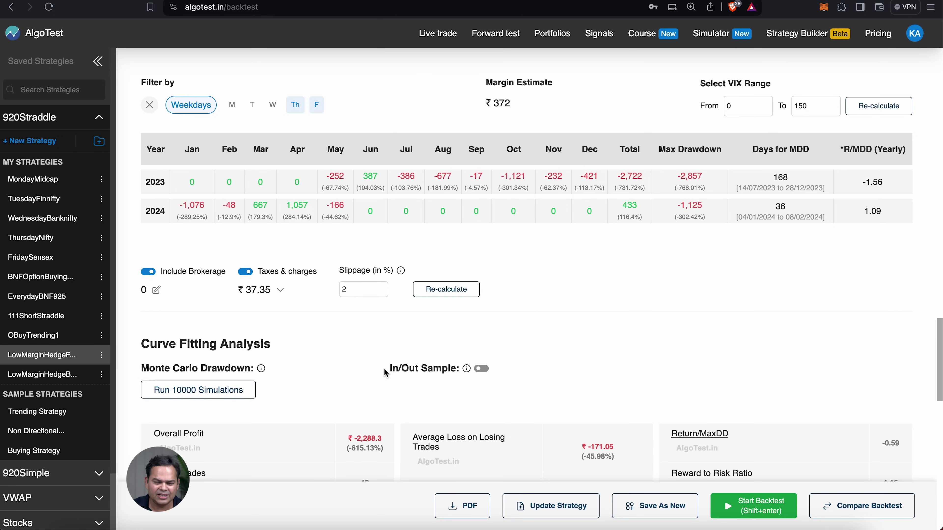
pyautogui.click(296, 106)
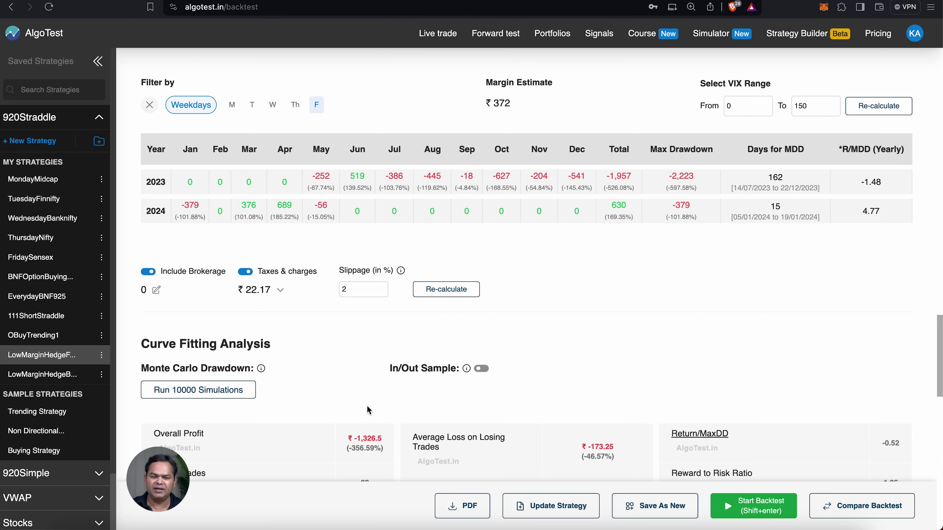
# Try adding Thursday and Wednesday to the Friday-only filter, and remove both days again
pyautogui.click(294, 112)
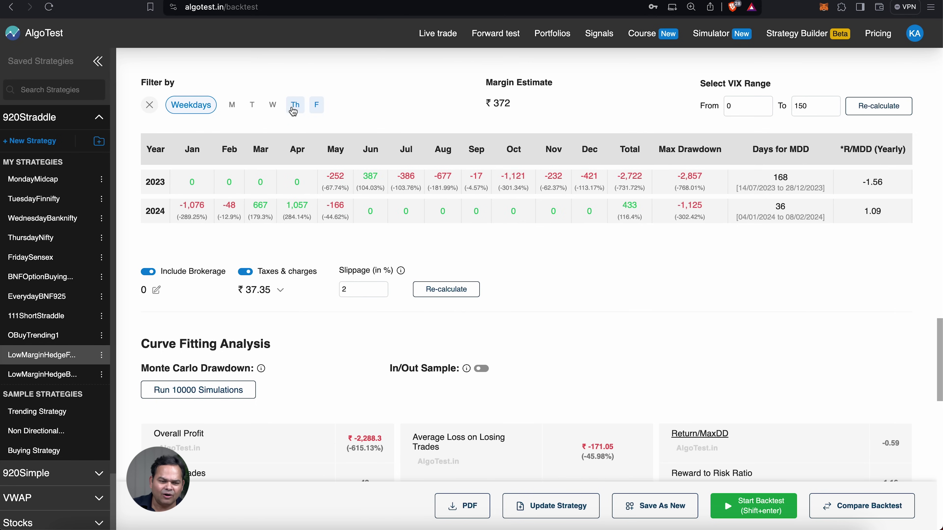
pyautogui.click(276, 110)
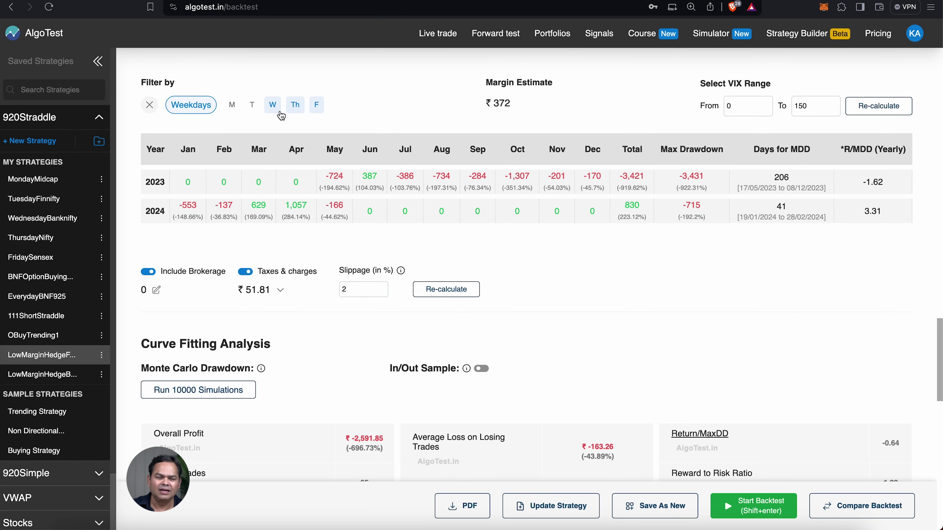
pyautogui.click(275, 105)
pyautogui.click(295, 105)
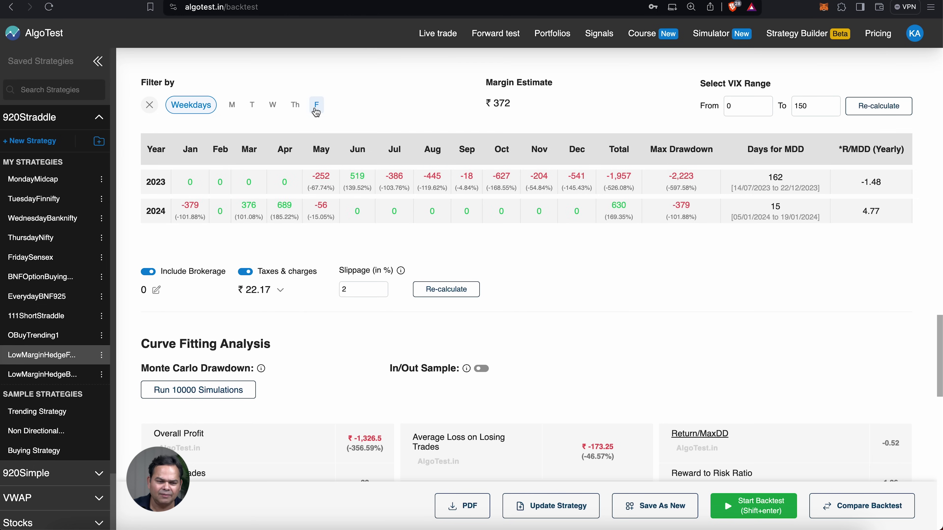
# Replace Friday with Monday and Tuesday in the weekday filter
pyautogui.click(316, 109)
pyautogui.click(233, 185)
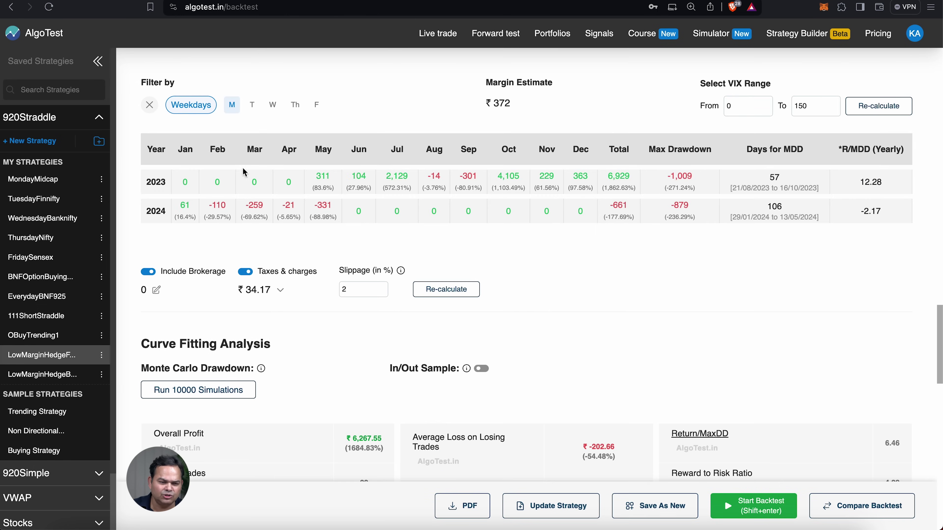
pyautogui.click(254, 107)
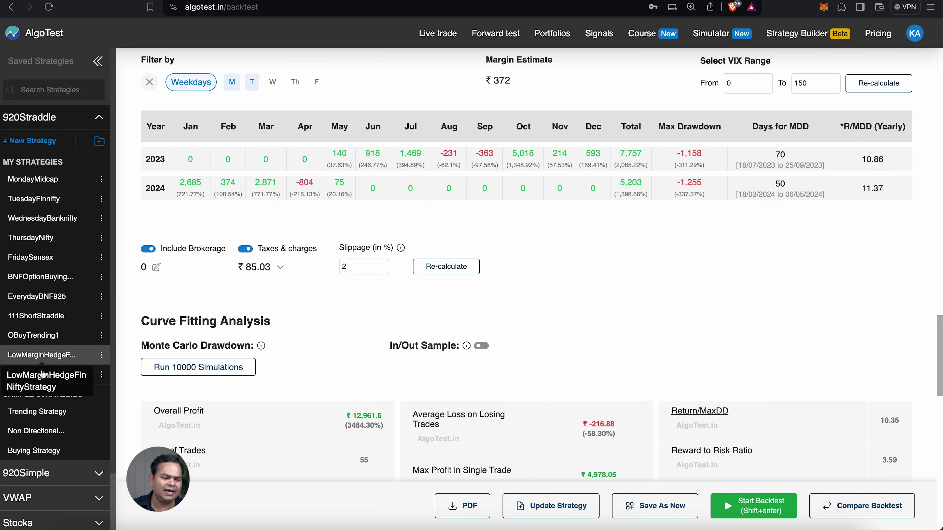
# Open LowMarginHedgeBNKNiftyStrategy and mark its index, entry time, exit time and Intraday strategy type
pyautogui.click(45, 379)
pyautogui.scroll(10, 296, 332)
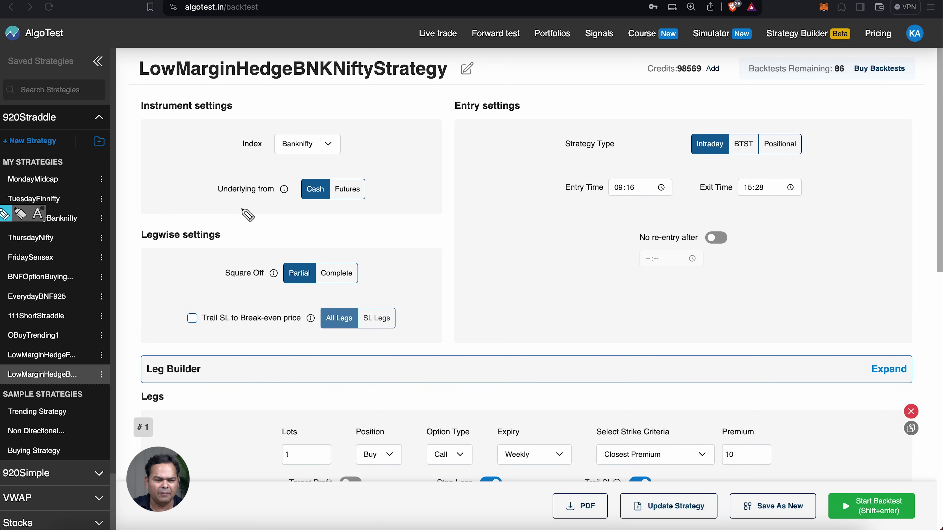
pyautogui.moveTo(297, 126)
pyautogui.mouseDown()
pyautogui.moveTo(271, 152)
pyautogui.moveTo(320, 131)
pyautogui.moveTo(302, 119)
pyautogui.mouseUp()
pyautogui.moveTo(411, 178); pyautogui.dragTo(416, 343)
pyautogui.moveTo(643, 170)
pyautogui.mouseDown()
pyautogui.moveTo(606, 181)
pyautogui.moveTo(624, 216)
pyautogui.moveTo(641, 176)
pyautogui.mouseUp()
pyautogui.moveTo(758, 169)
pyautogui.mouseDown()
pyautogui.moveTo(739, 190)
pyautogui.moveTo(786, 194)
pyautogui.moveTo(759, 173)
pyautogui.mouseUp()
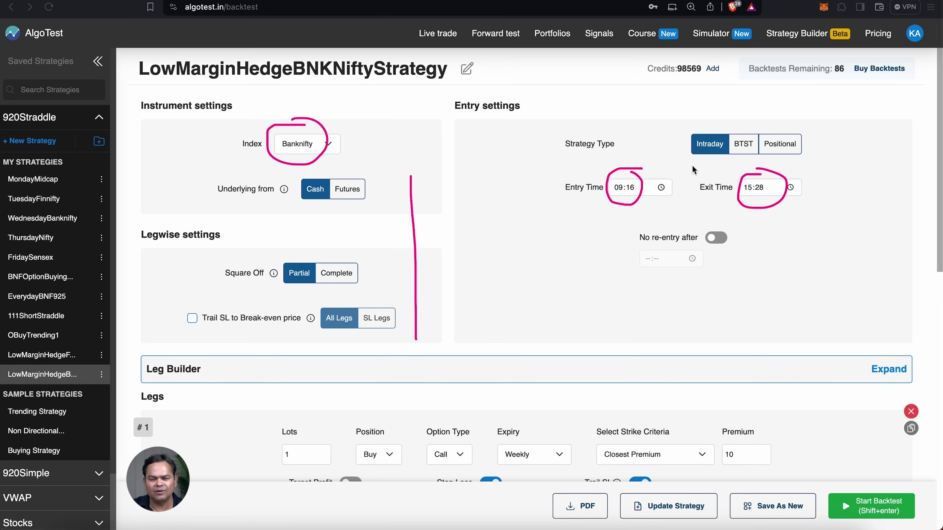
pyautogui.moveTo(690, 162); pyautogui.dragTo(735, 161)
# Circle the position, option type, expiry and premium of leg 1, and the premium of leg 2
pyautogui.scroll(-8, 590, 317)
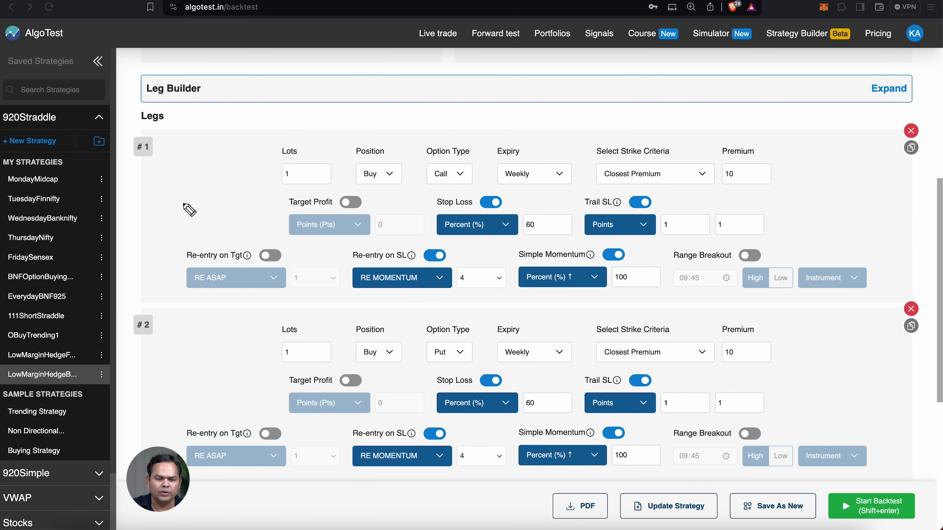
pyautogui.moveTo(419, 143)
pyautogui.mouseDown()
pyautogui.moveTo(393, 143)
pyautogui.moveTo(379, 191)
pyautogui.moveTo(423, 153)
pyautogui.mouseUp()
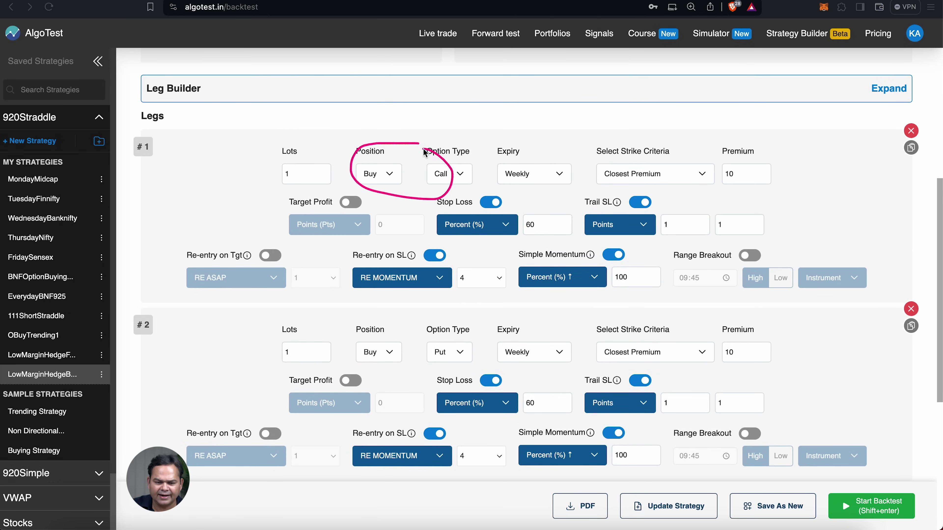
pyautogui.moveTo(514, 143)
pyautogui.mouseDown()
pyautogui.moveTo(552, 186)
pyautogui.moveTo(523, 147)
pyautogui.mouseUp()
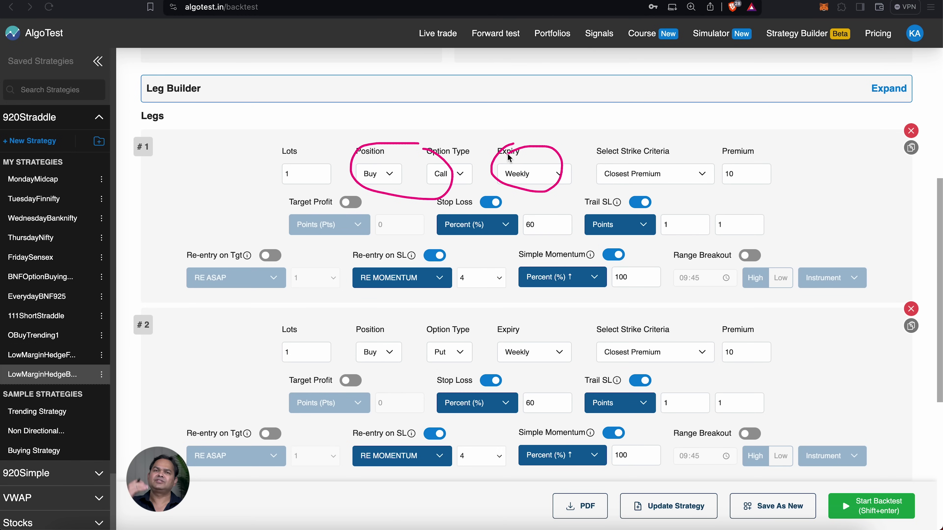
pyautogui.moveTo(757, 146)
pyautogui.mouseDown()
pyautogui.moveTo(689, 149)
pyautogui.moveTo(752, 190)
pyautogui.moveTo(741, 160)
pyautogui.mouseUp()
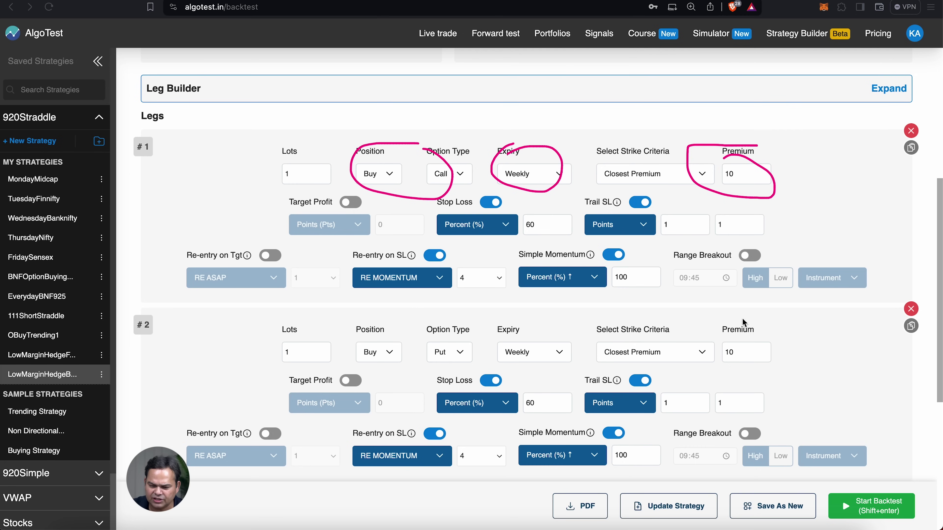
pyautogui.moveTo(737, 312)
pyautogui.mouseDown()
pyautogui.moveTo(722, 327)
pyautogui.moveTo(726, 375)
pyautogui.moveTo(756, 316)
pyautogui.moveTo(739, 317)
pyautogui.mouseUp()
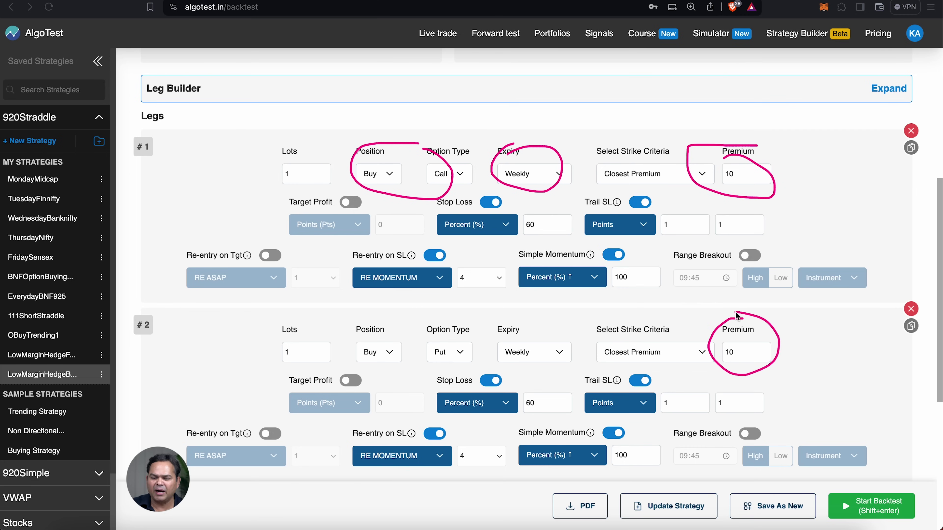
# Circle the Simple Momentum, Stop Loss and Re-entry on SL values in both legs
pyautogui.moveTo(627, 246)
pyautogui.mouseDown()
pyautogui.moveTo(591, 282)
pyautogui.moveTo(638, 256)
pyautogui.moveTo(602, 242)
pyautogui.mouseUp()
pyautogui.moveTo(516, 200)
pyautogui.mouseDown()
pyautogui.moveTo(482, 242)
pyautogui.moveTo(539, 190)
pyautogui.moveTo(442, 224)
pyautogui.mouseUp()
pyautogui.moveTo(429, 256)
pyautogui.mouseDown()
pyautogui.moveTo(438, 294)
pyautogui.moveTo(482, 272)
pyautogui.moveTo(441, 278)
pyautogui.mouseUp()
pyautogui.moveTo(535, 388)
pyautogui.mouseDown()
pyautogui.moveTo(561, 412)
pyautogui.moveTo(520, 387)
pyautogui.mouseUp()
pyautogui.moveTo(461, 437)
pyautogui.mouseDown()
pyautogui.moveTo(460, 465)
pyautogui.moveTo(464, 429)
pyautogui.mouseUp()
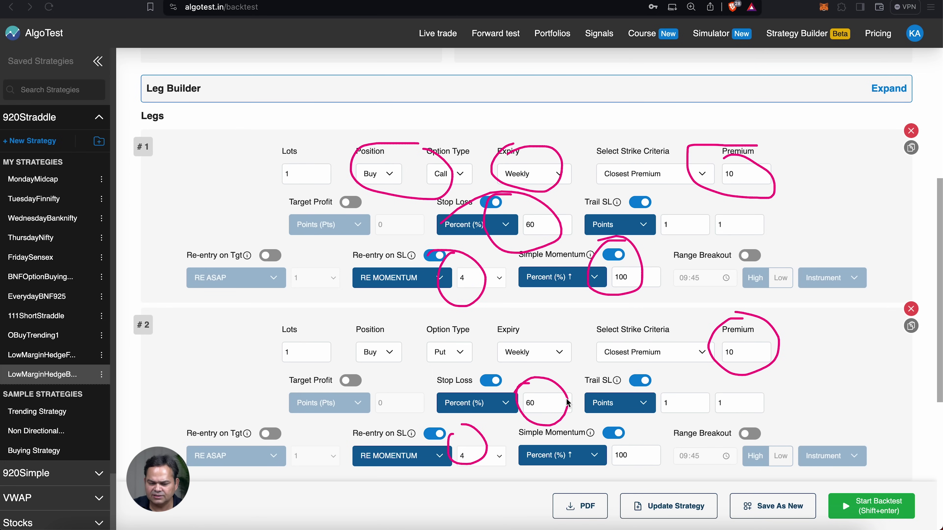
pyautogui.moveTo(638, 422)
pyautogui.mouseDown()
pyautogui.moveTo(600, 444)
pyautogui.moveTo(649, 469)
pyautogui.moveTo(620, 427)
pyautogui.mouseUp()
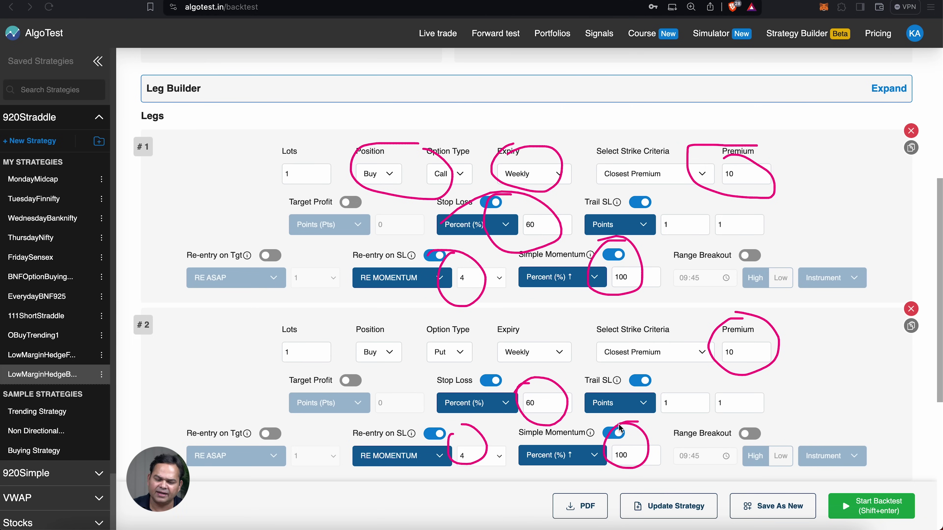
# Link leg 2's premium to its Simple Momentum value, and circle its Stop Loss and leg 1's Trail SL settings
pyautogui.moveTo(754, 325)
pyautogui.mouseDown()
pyautogui.moveTo(707, 344)
pyautogui.moveTo(747, 369)
pyautogui.moveTo(655, 430)
pyautogui.moveTo(628, 427)
pyautogui.moveTo(598, 468)
pyautogui.moveTo(655, 453)
pyautogui.moveTo(644, 432)
pyautogui.mouseUp()
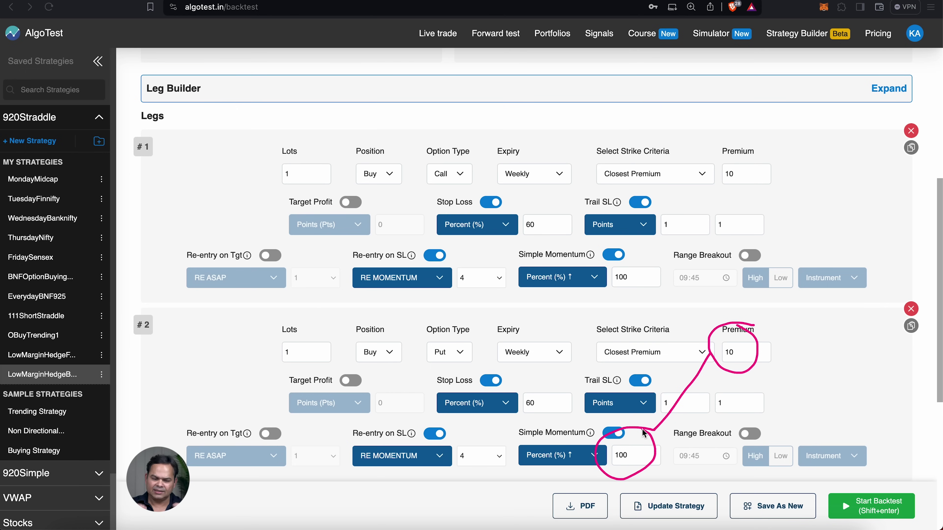
pyautogui.moveTo(536, 379)
pyautogui.mouseDown()
pyautogui.moveTo(509, 398)
pyautogui.moveTo(551, 412)
pyautogui.moveTo(534, 394)
pyautogui.mouseUp()
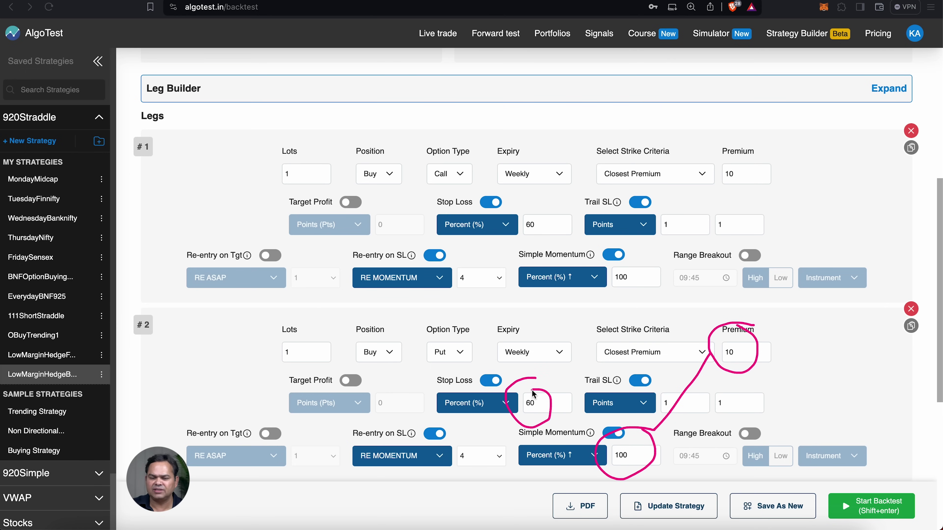
pyautogui.moveTo(726, 193)
pyautogui.mouseDown()
pyautogui.moveTo(570, 193)
pyautogui.moveTo(574, 240)
pyautogui.moveTo(800, 238)
pyautogui.moveTo(737, 196)
pyautogui.moveTo(720, 197)
pyautogui.mouseUp()
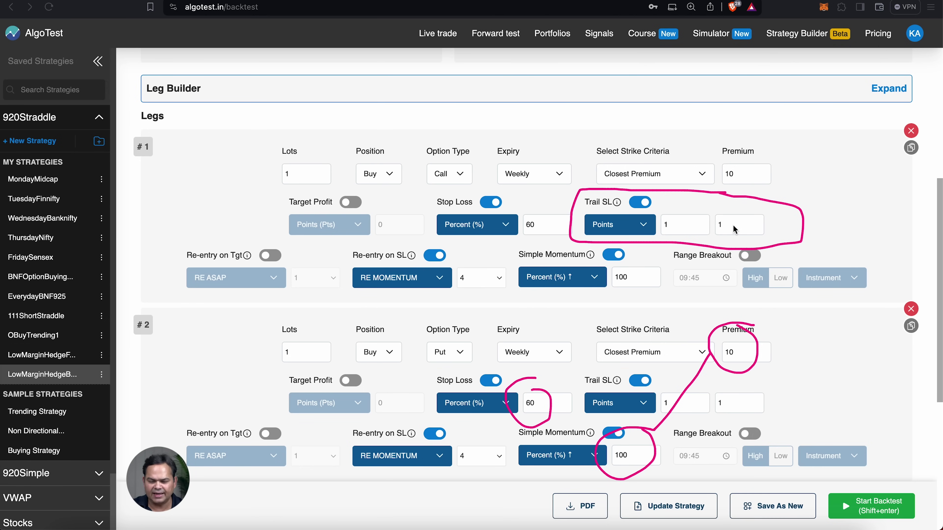
# Circle leg 2's Trail SL settings, and clear all the drawn annotations
pyautogui.moveTo(757, 373)
pyautogui.mouseDown()
pyautogui.moveTo(579, 372)
pyautogui.moveTo(620, 422)
pyautogui.moveTo(783, 384)
pyautogui.moveTo(756, 370)
pyautogui.mouseUp()
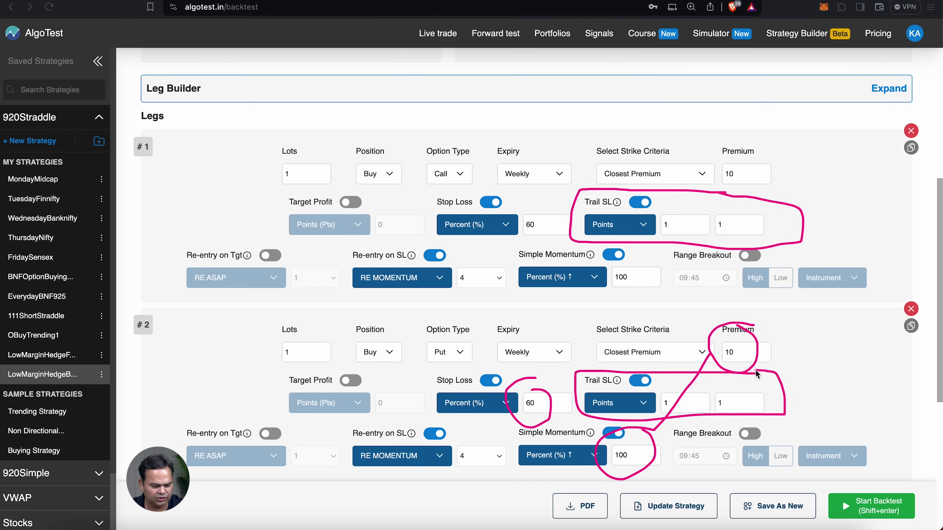
pyautogui.press('Escape')
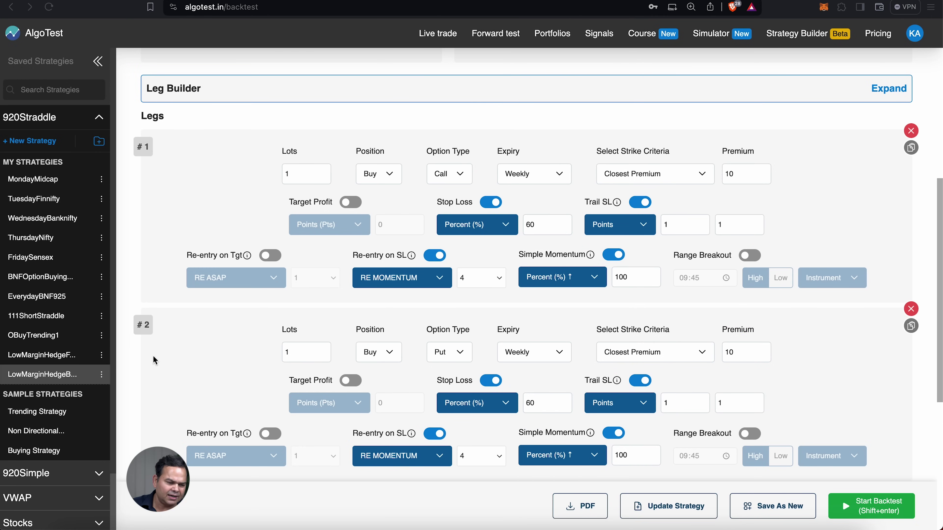
# Check the leg settings of LowMarginHedgeFinNiftyStrategy for comparison, and return to the legs of LowMarginHedgeBNKNiftyStrategy
pyautogui.click(49, 355)
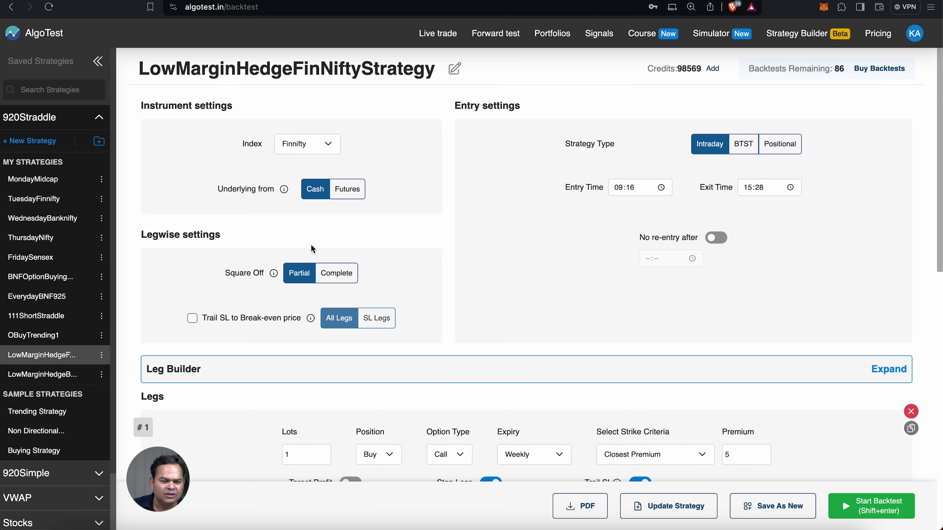
pyautogui.scroll(-8, 498, 267)
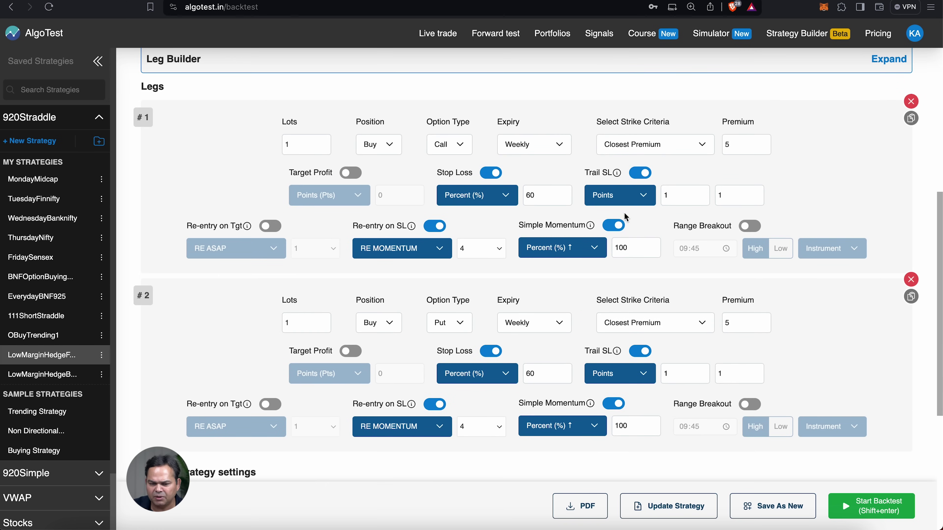
pyautogui.click(42, 376)
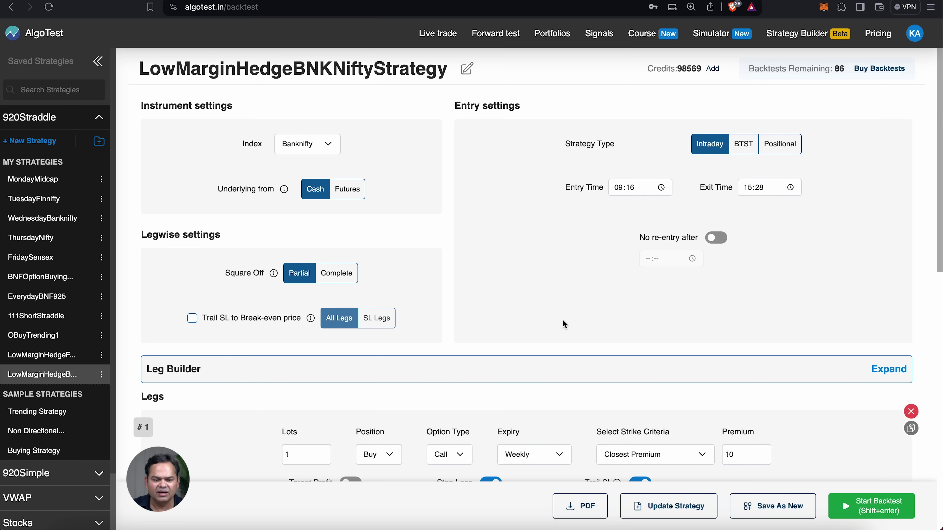
pyautogui.scroll(-3, 564, 325)
pyautogui.scroll(-3, 564, 324)
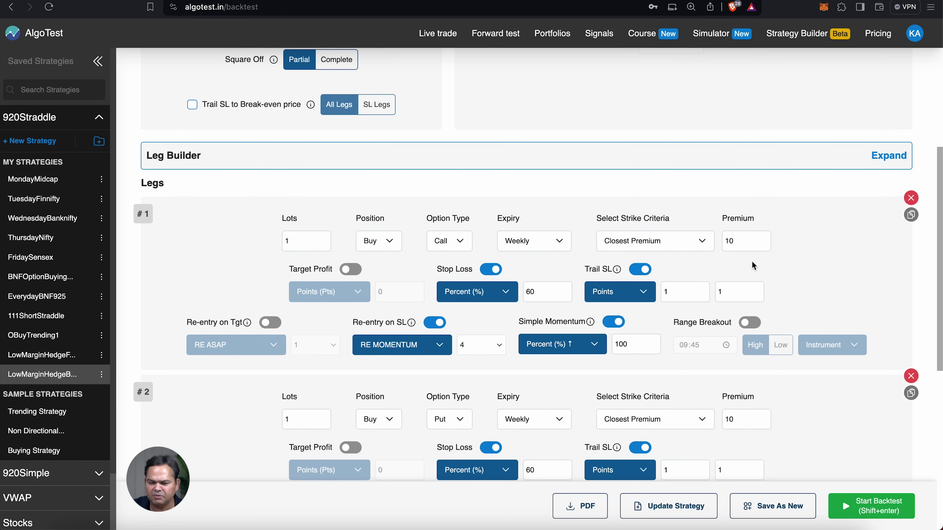
pyautogui.scroll(-3, 773, 234)
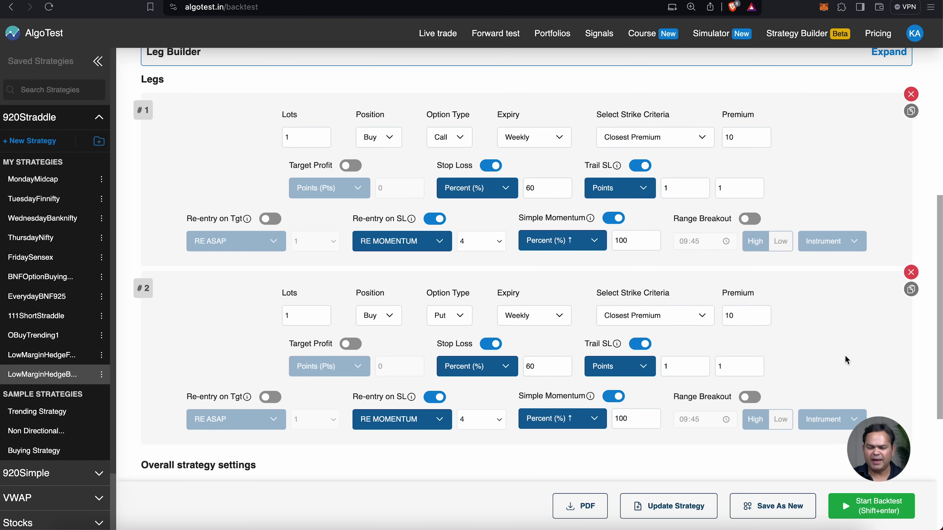
# Run the LowMarginHedgeBNKNiftyStrategy backtest and recalculate its results with 2% slippage
pyautogui.click(865, 498)
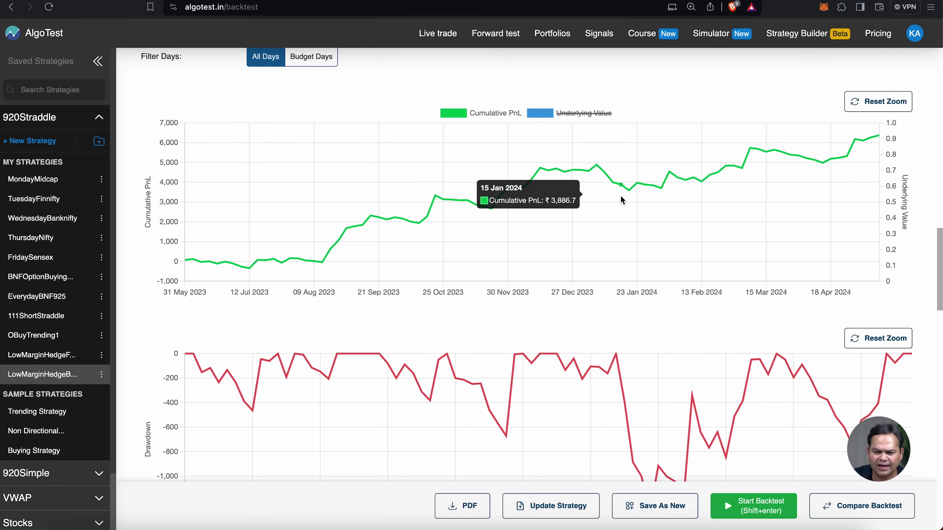
pyautogui.scroll(-2, 535, 219)
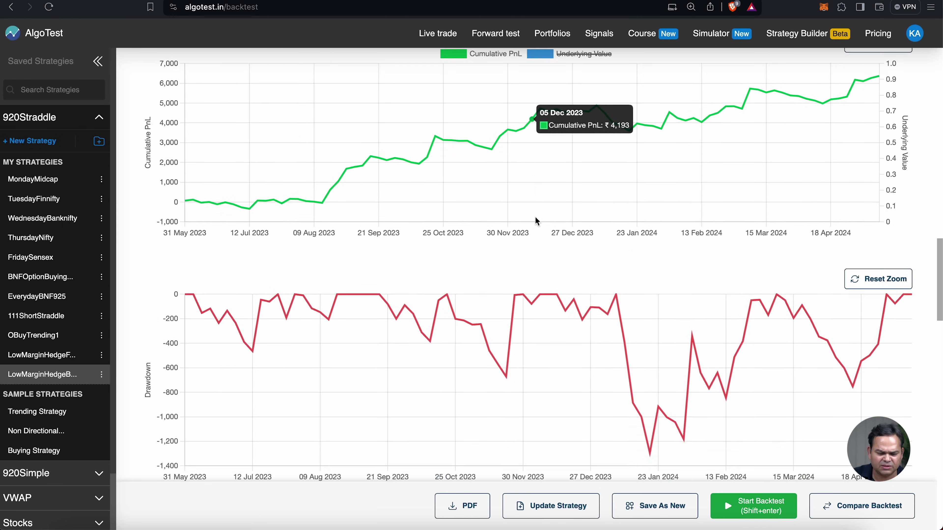
pyautogui.scroll(-10, 535, 220)
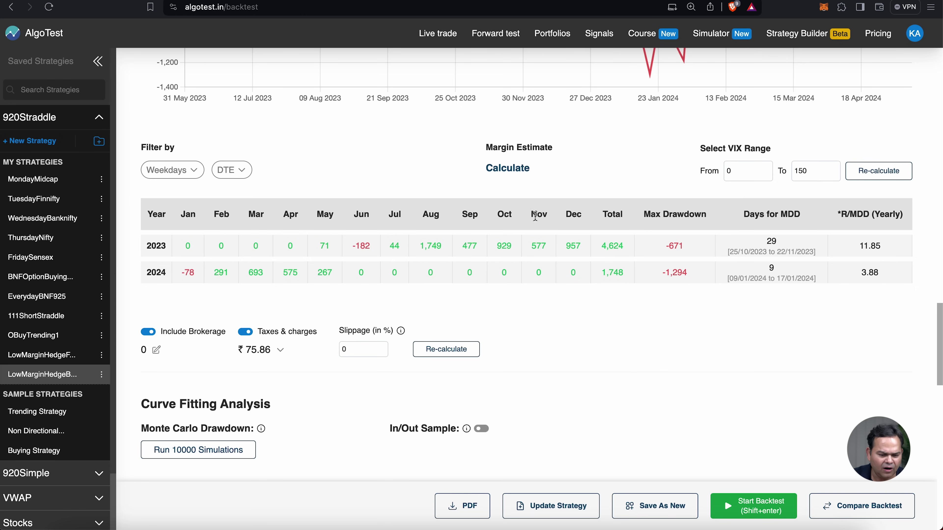
pyautogui.doubleClick(349, 350)
pyautogui.write('2')
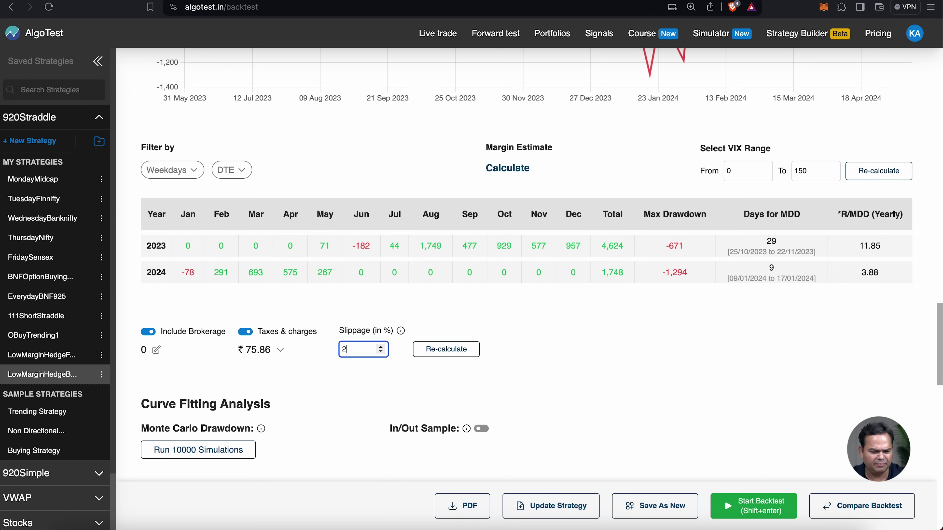
pyautogui.click(433, 355)
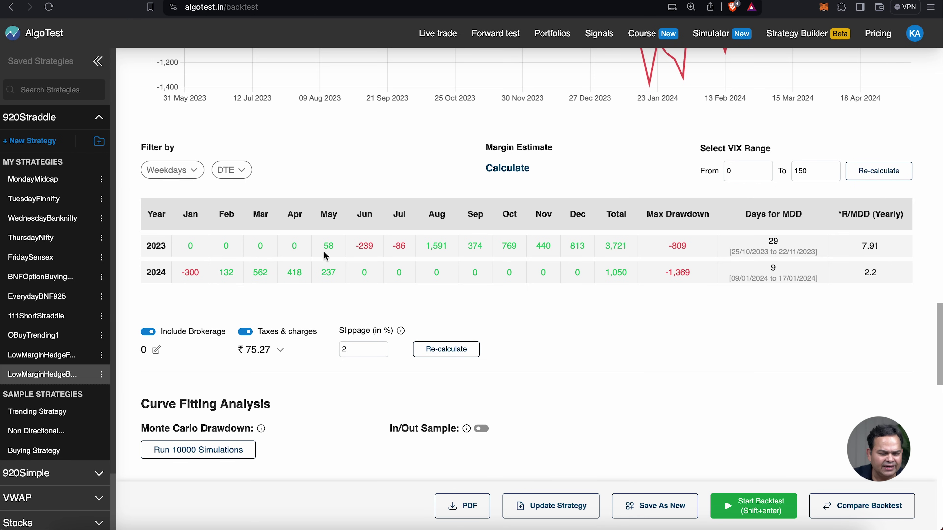
# Review the monthly results table, and recalculate the backtest with slippage set to 0%
pyautogui.scroll(1, 561, 272)
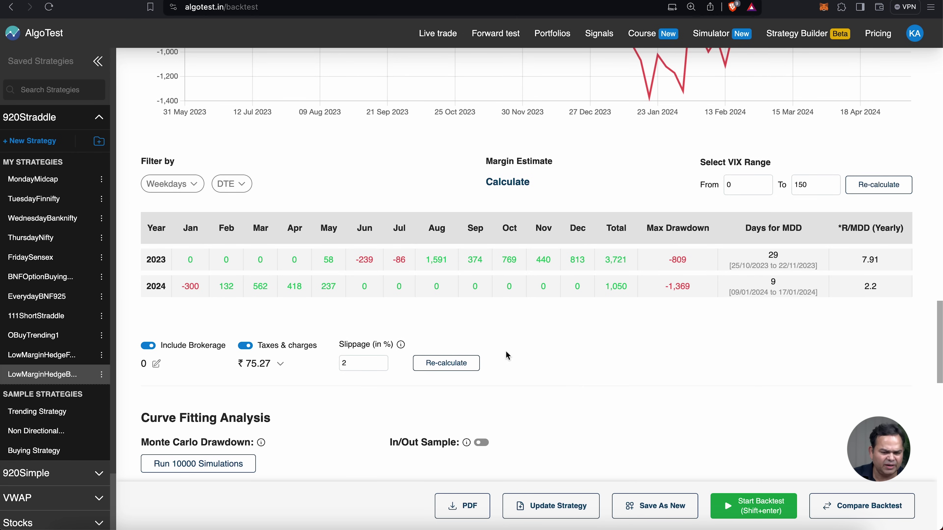
pyautogui.scroll(-5, 506, 351)
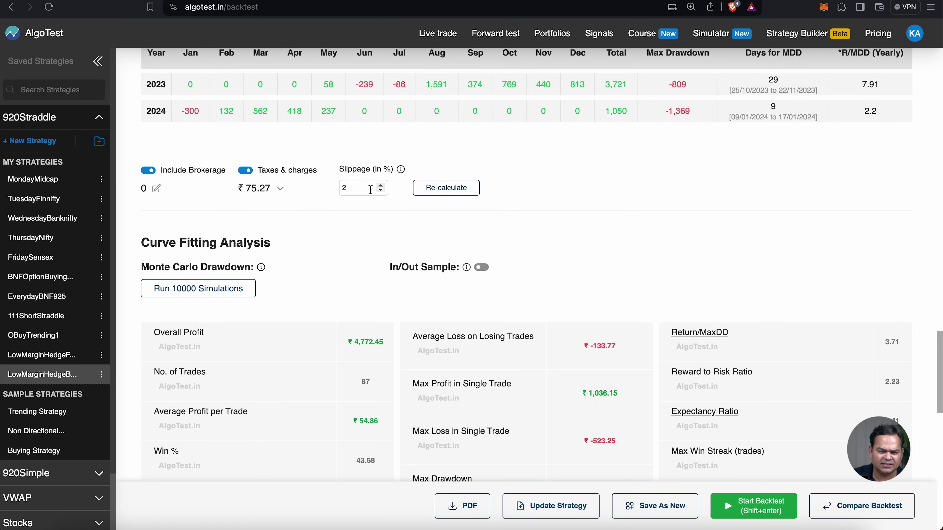
pyautogui.doubleClick(378, 186)
pyautogui.write('0')
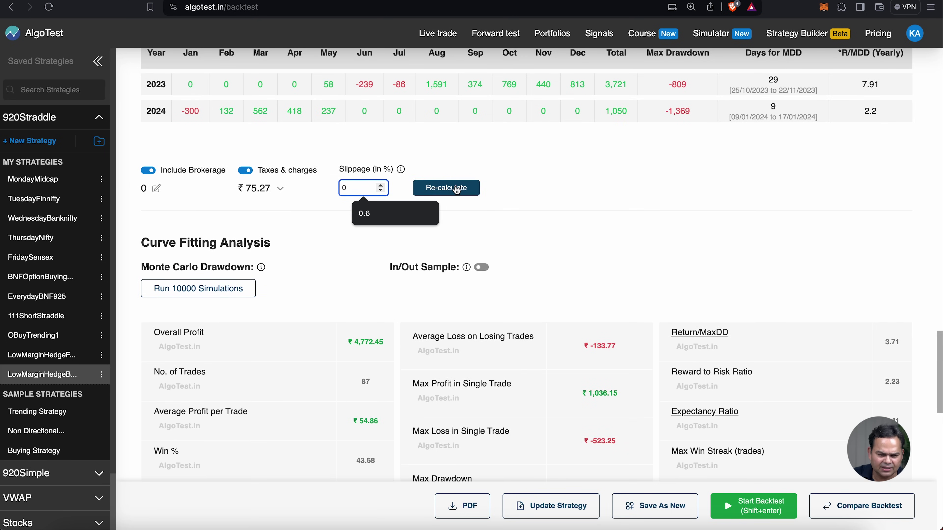
pyautogui.click(445, 188)
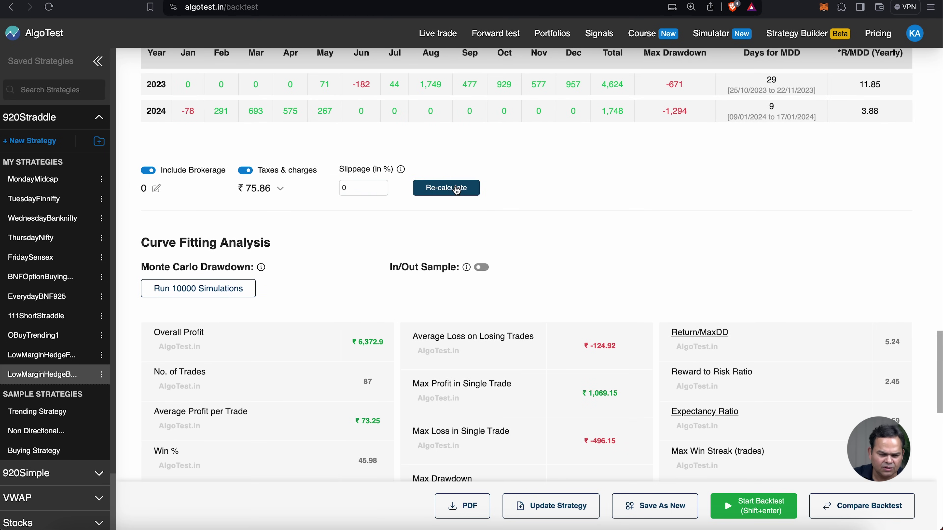
# Set the slippage back to 2% and recalculate the backtest results
pyautogui.doubleClick(357, 187)
pyautogui.write('2')
pyautogui.click(446, 188)
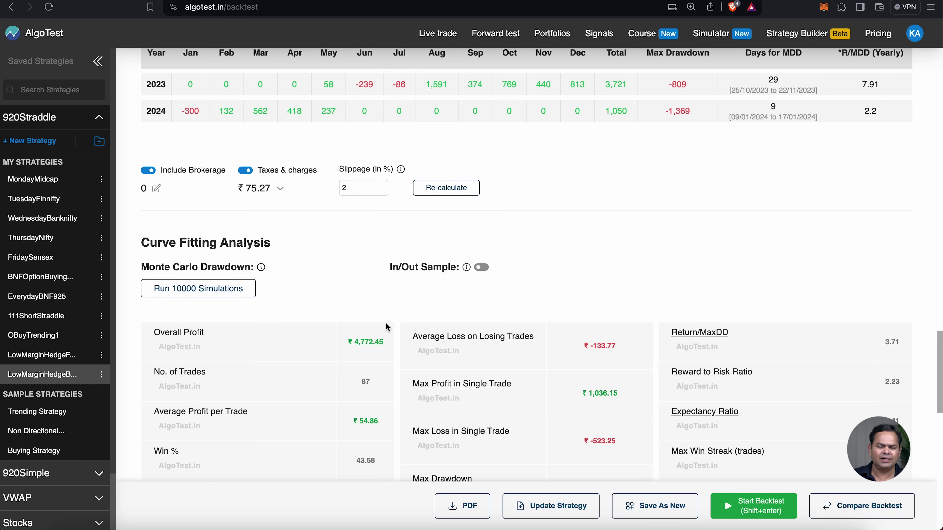
# Filter the backtest results by weekday to Monday only and examine the overall profit
pyautogui.scroll(10, 386, 327)
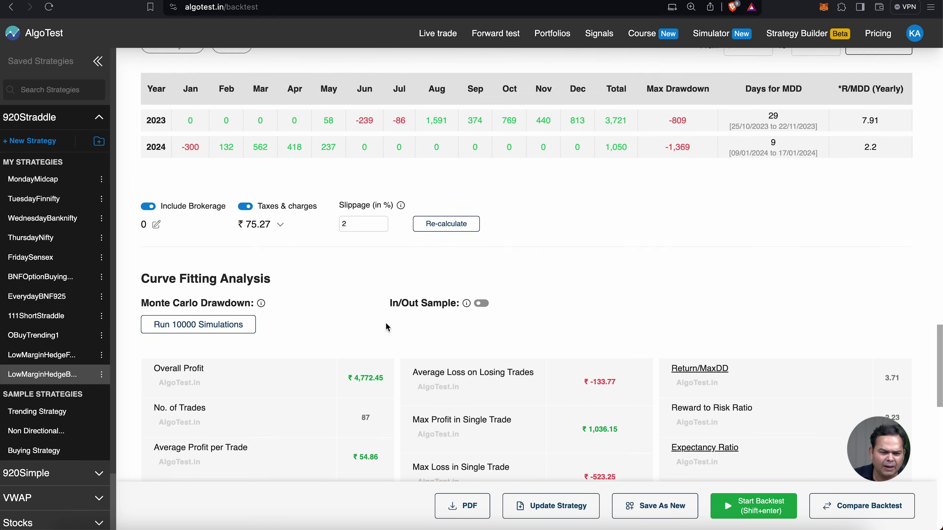
pyautogui.click(179, 304)
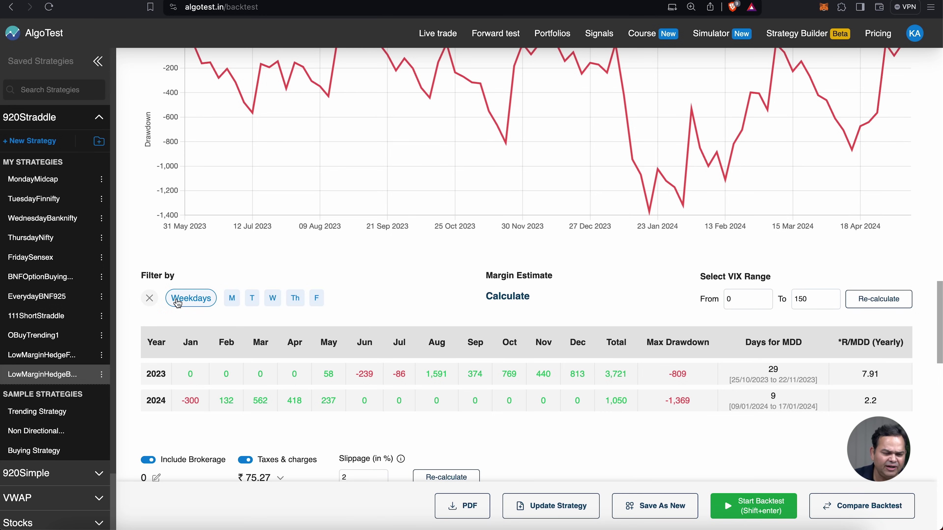
pyautogui.click(252, 299)
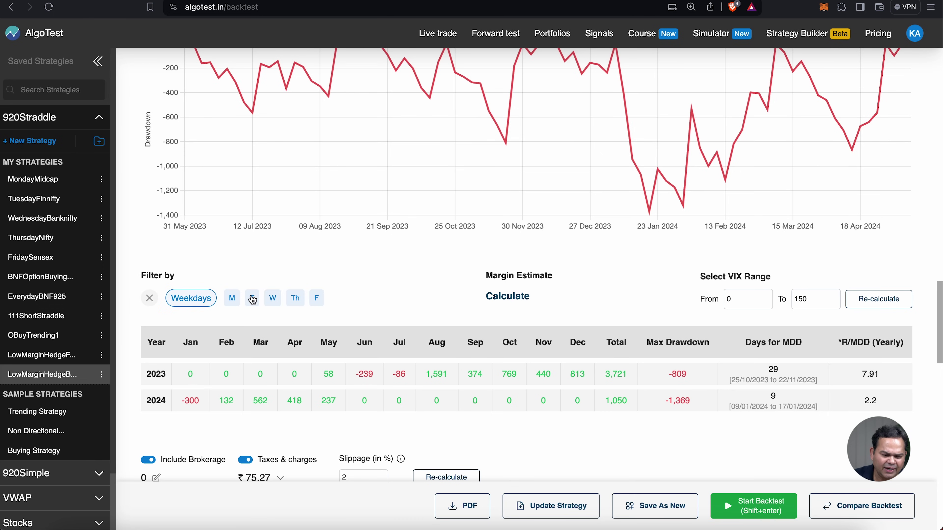
pyautogui.click(272, 298)
pyautogui.click(289, 300)
pyautogui.click(316, 298)
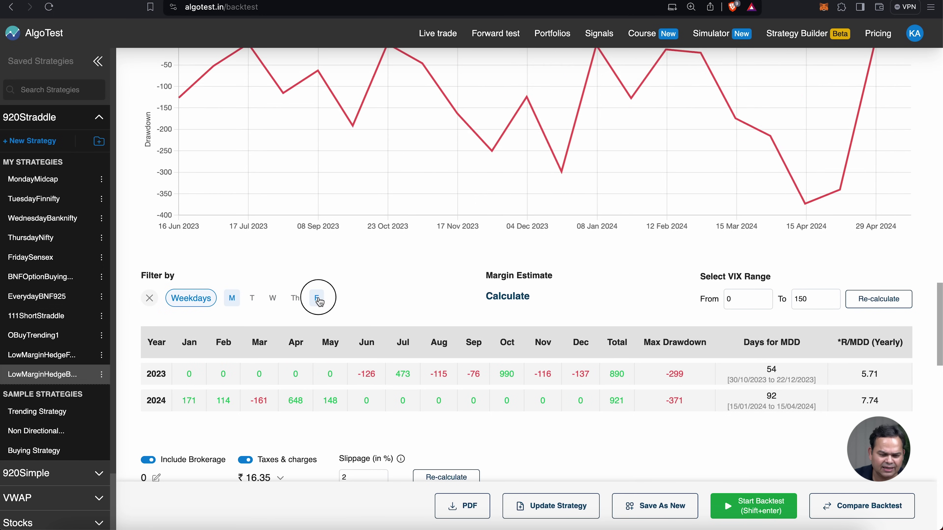
pyautogui.scroll(-4, 418, 297)
pyautogui.scroll(-2, 418, 297)
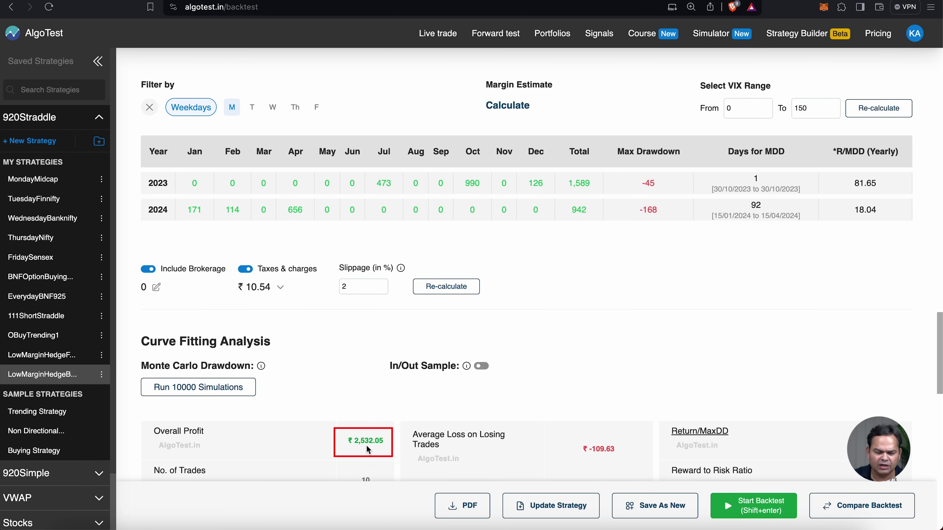
# Examine the backtest results for Tuesday only, followed by Wednesday only
pyautogui.click(252, 107)
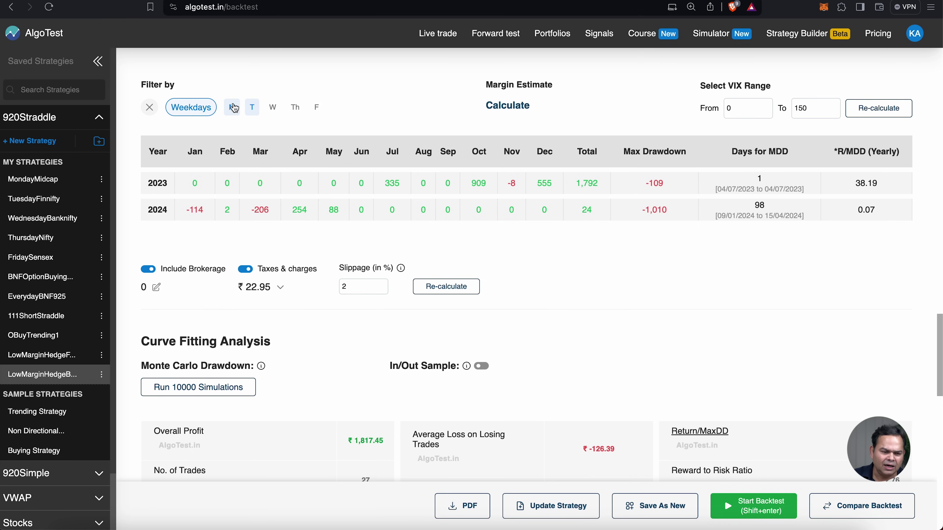
pyautogui.click(232, 107)
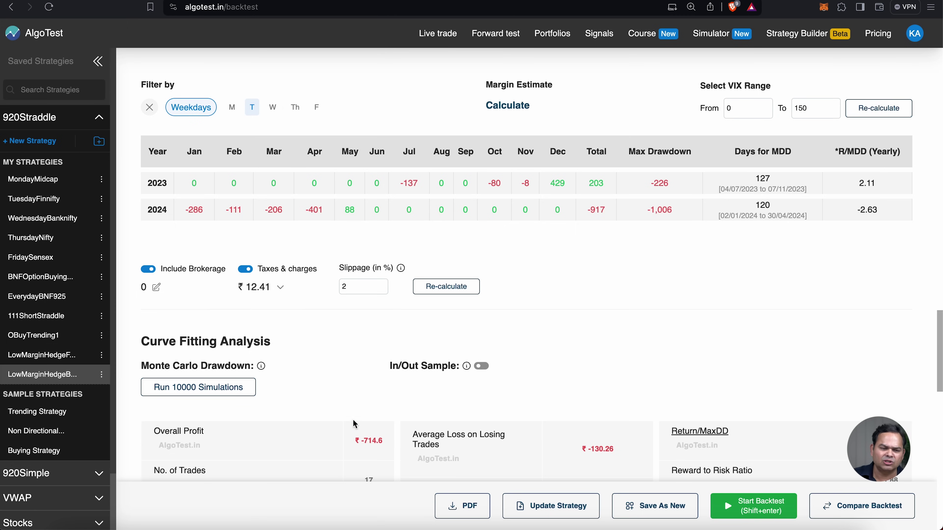
pyautogui.click(273, 108)
pyautogui.click(253, 109)
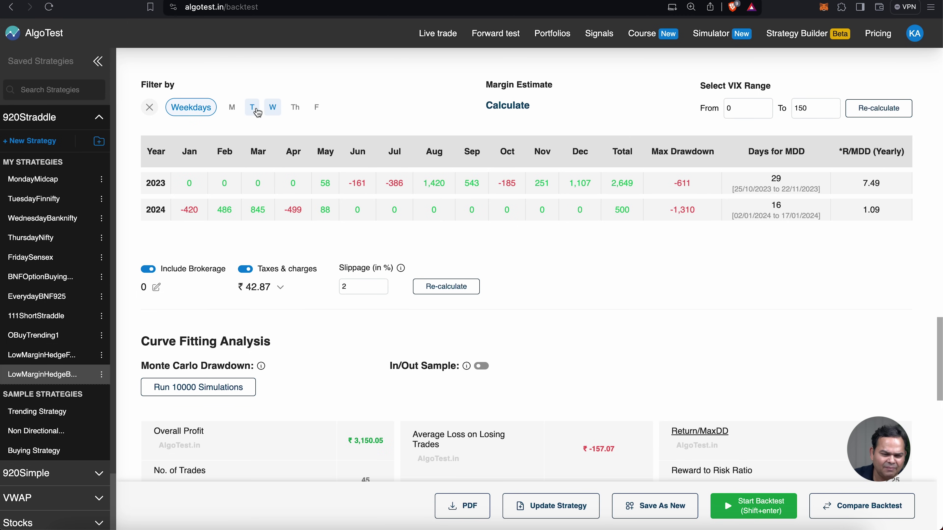
pyautogui.moveTo(355, 441); pyautogui.dragTo(368, 442)
# Examine the backtest results for Thursday only, followed by Friday only
pyautogui.click(295, 109)
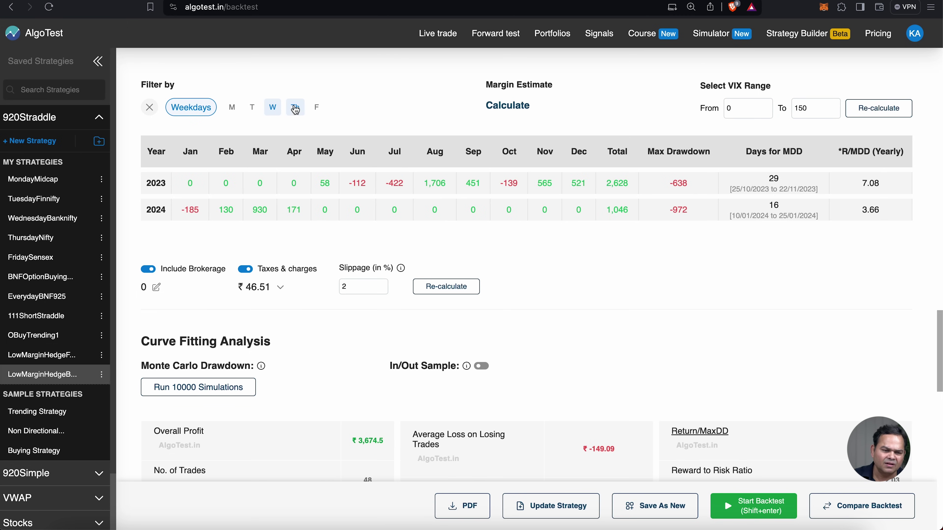
pyautogui.click(276, 108)
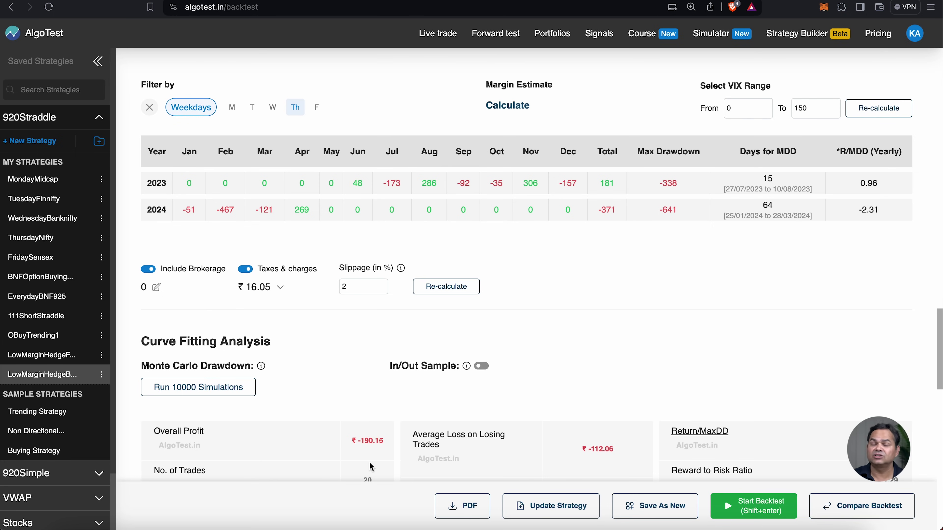
pyautogui.click(317, 108)
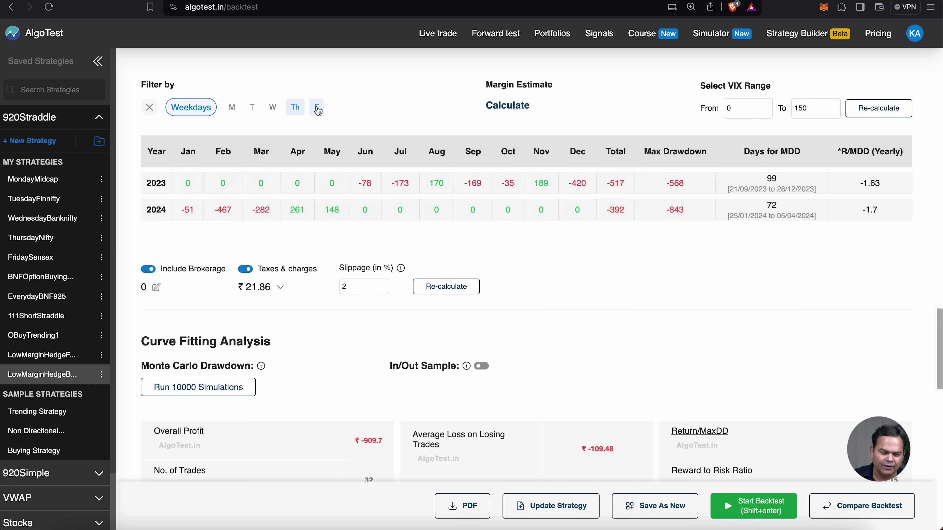
pyautogui.click(300, 111)
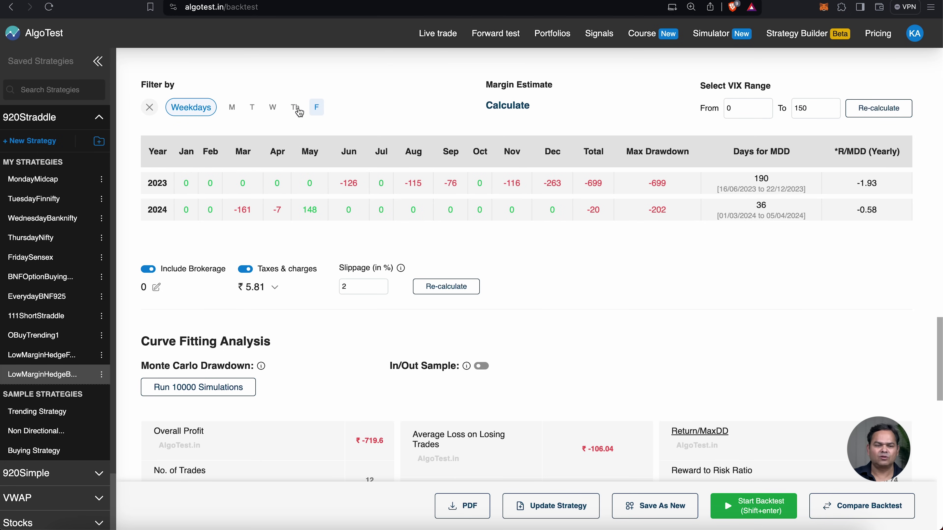
# Check the results for Tuesday, Thursday and Friday combined, and leave the weekday filter on Monday and Wednesday only
pyautogui.click(252, 110)
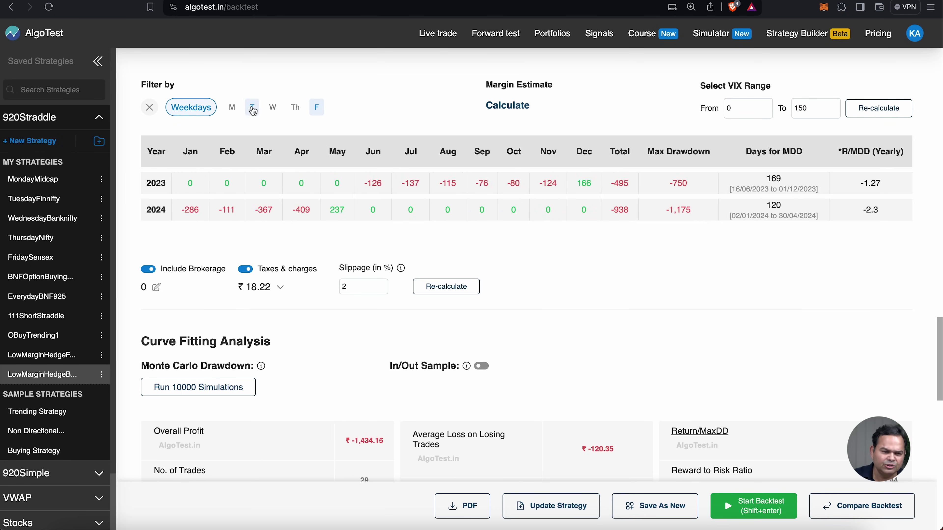
pyautogui.click(295, 111)
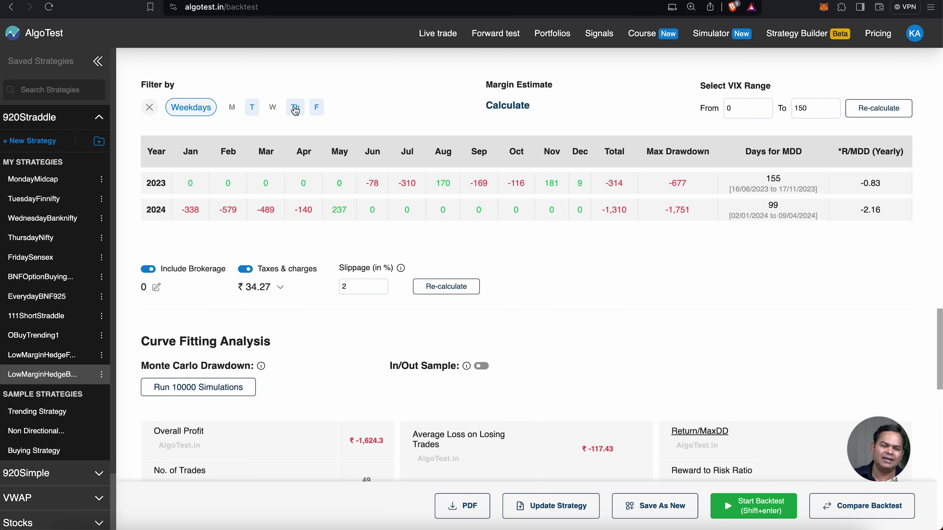
pyautogui.click(231, 109)
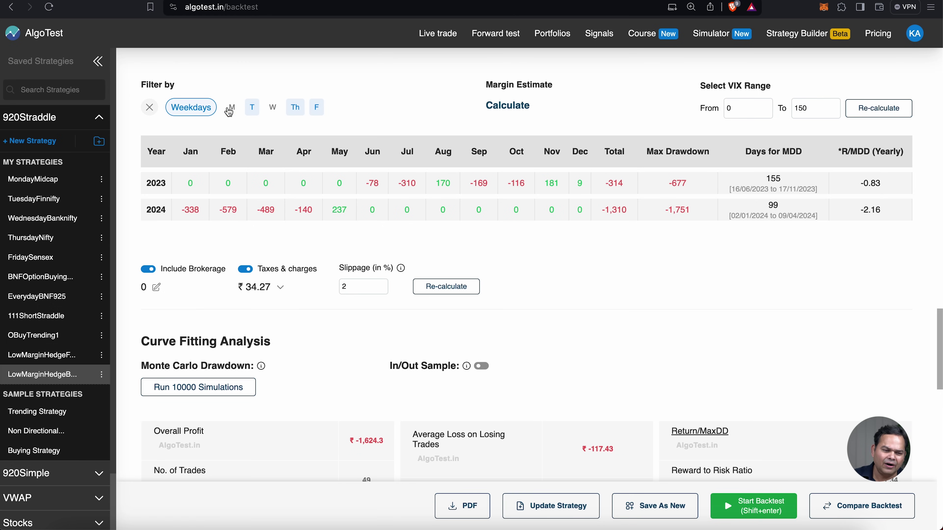
pyautogui.click(272, 109)
pyautogui.click(252, 109)
pyautogui.click(295, 109)
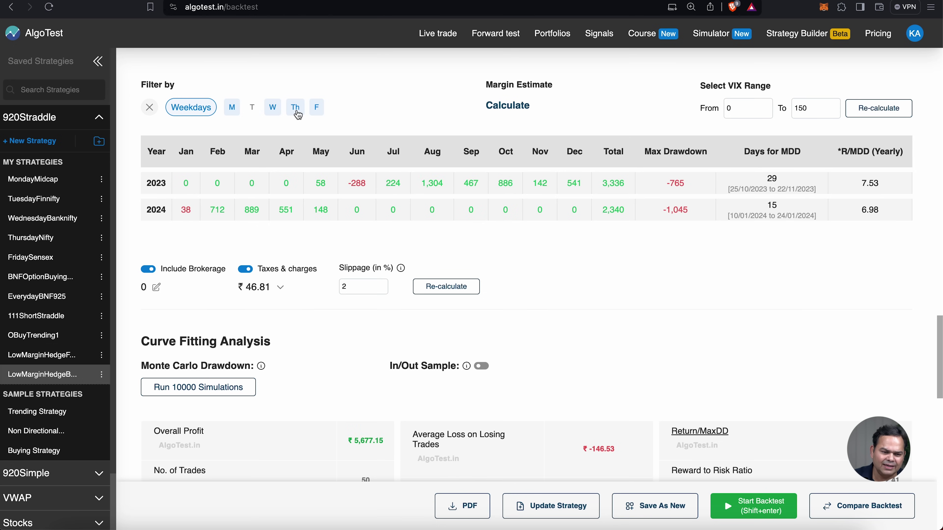
pyautogui.click(319, 108)
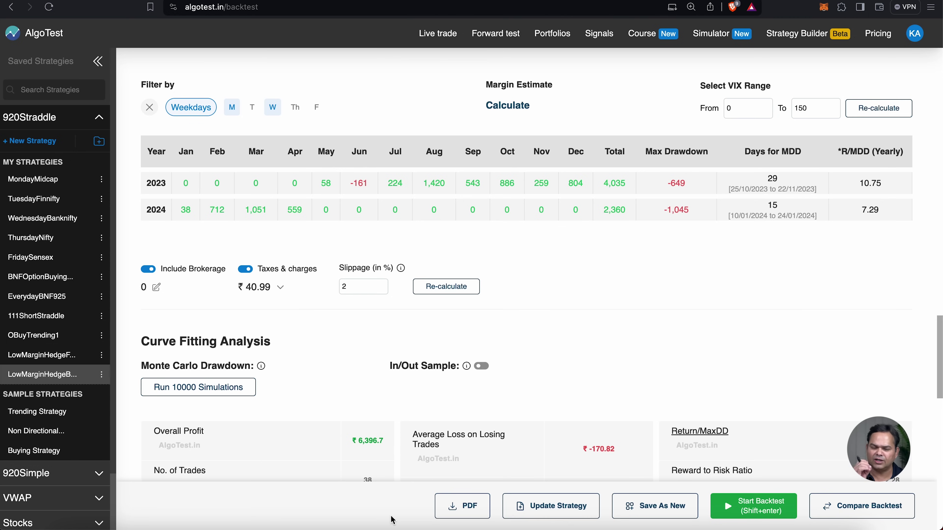
pyautogui.scroll(1, 392, 520)
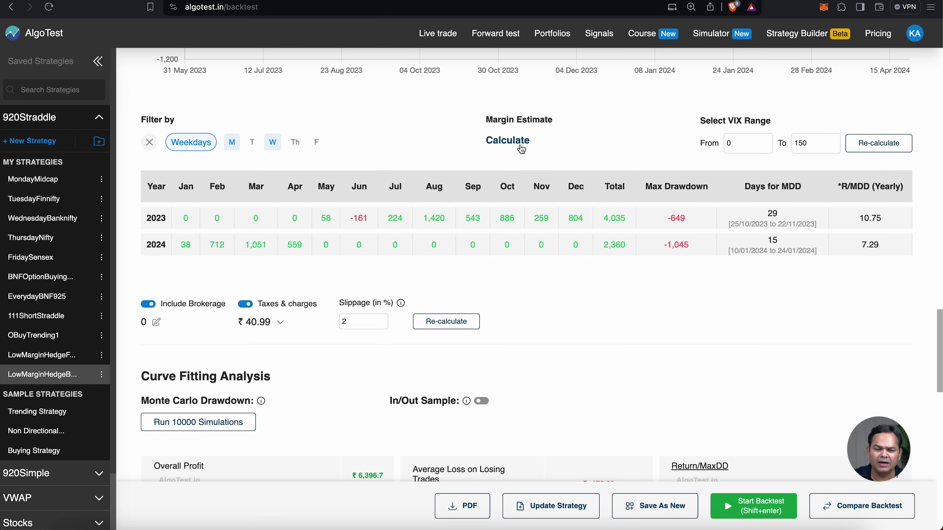
# Calculate the margin estimate for the Monday and Wednesday backtest and examine the percentage returns
pyautogui.click(512, 140)
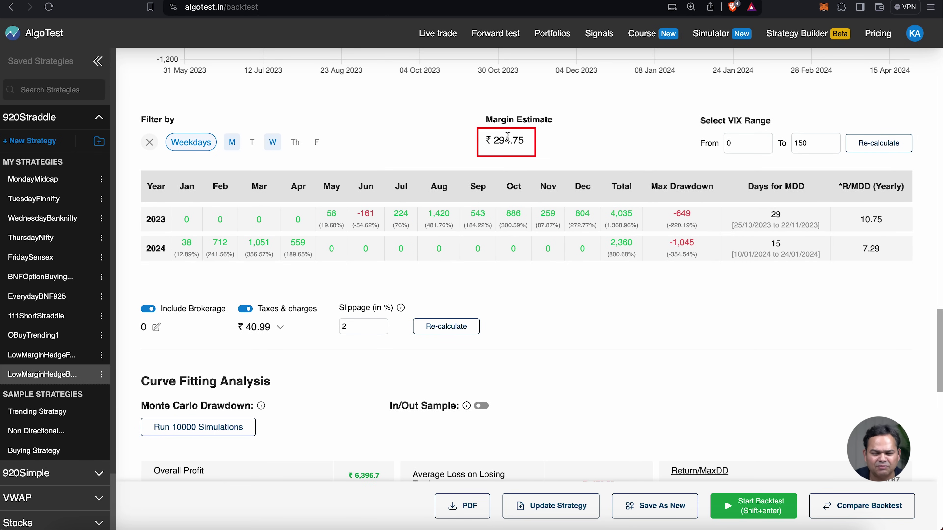
pyautogui.doubleClick(497, 141)
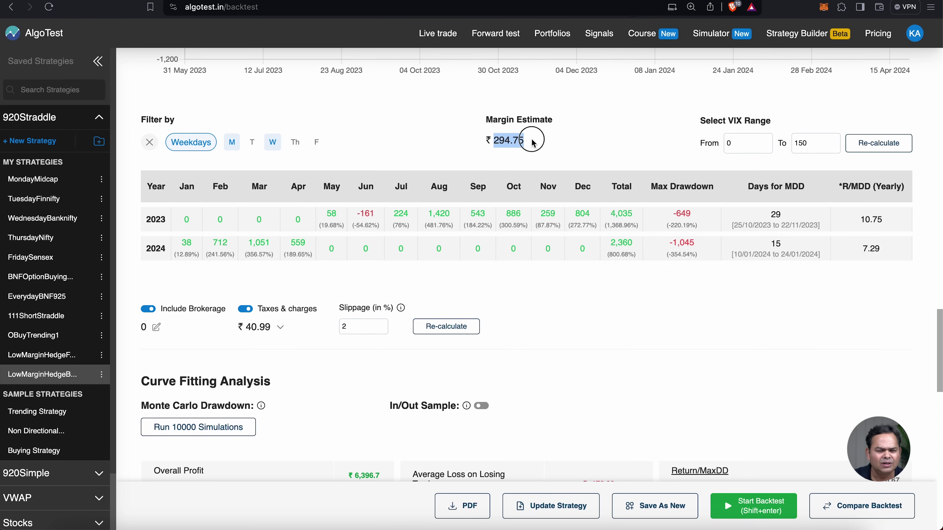
pyautogui.click(496, 141)
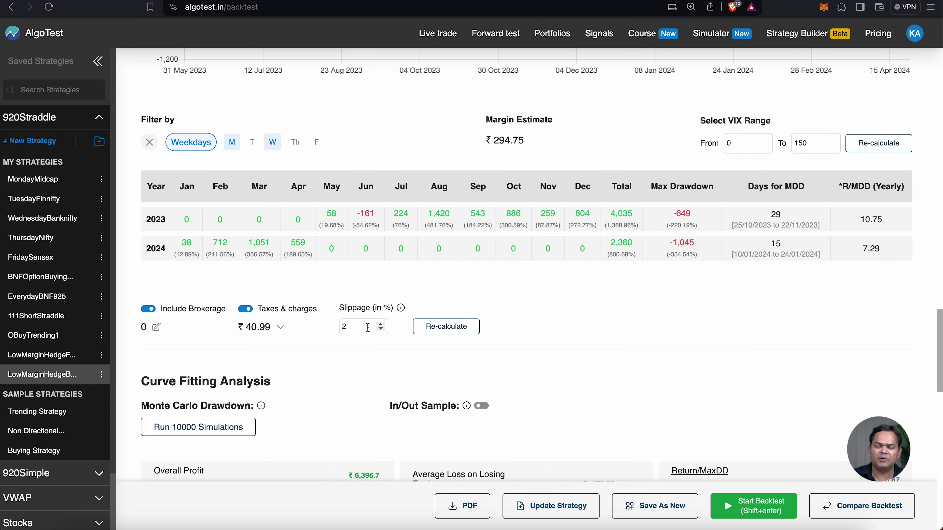
pyautogui.scroll(-3, 373, 358)
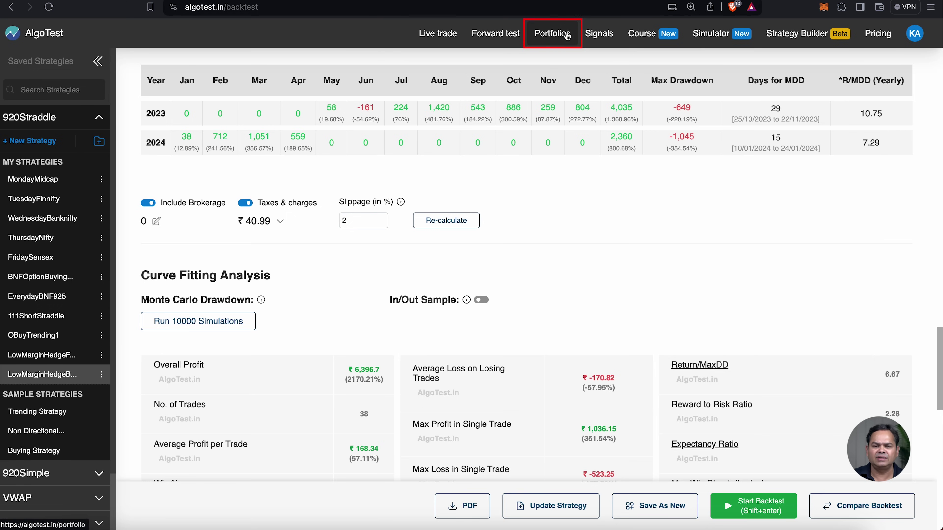
# Start a new portfolio containing LowMarginHedgeBNKNiftyStrategy and LowMarginHedgeFinNiftyStrategy
pyautogui.click(555, 36)
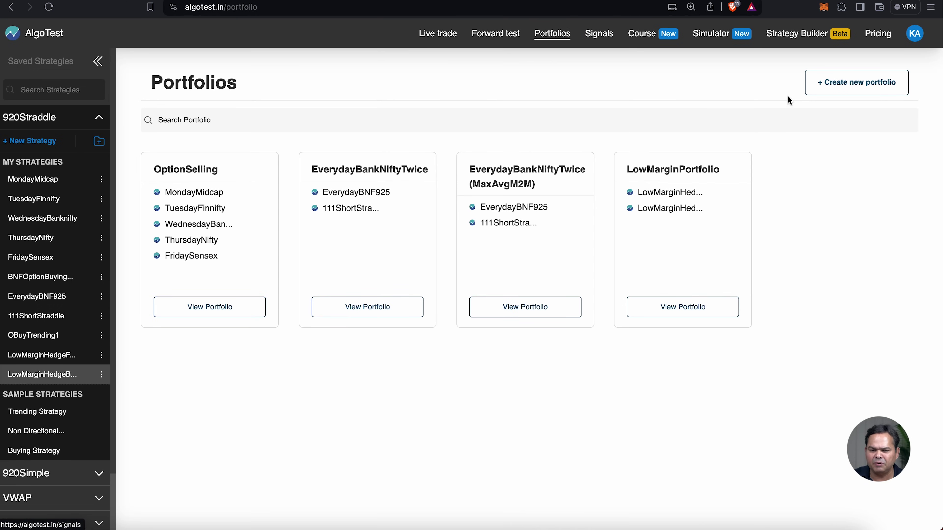
pyautogui.click(861, 85)
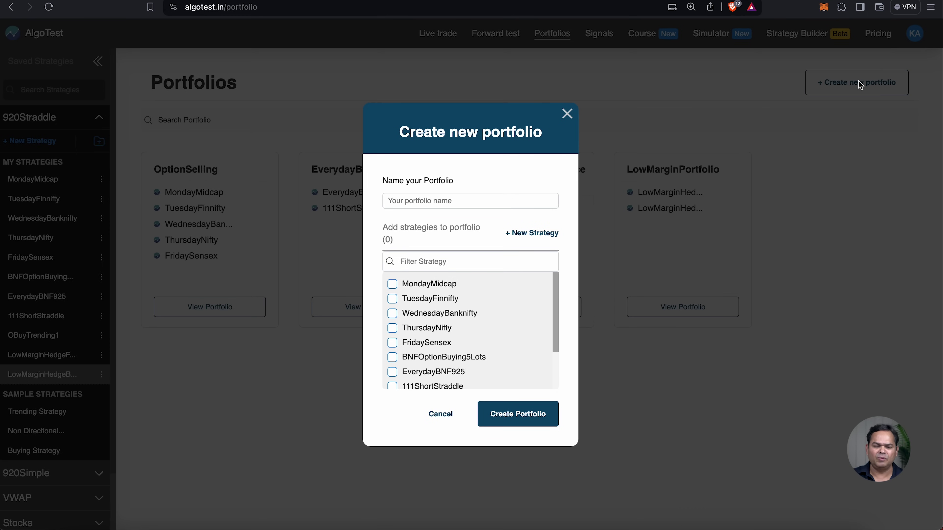
pyautogui.scroll(-3, 484, 327)
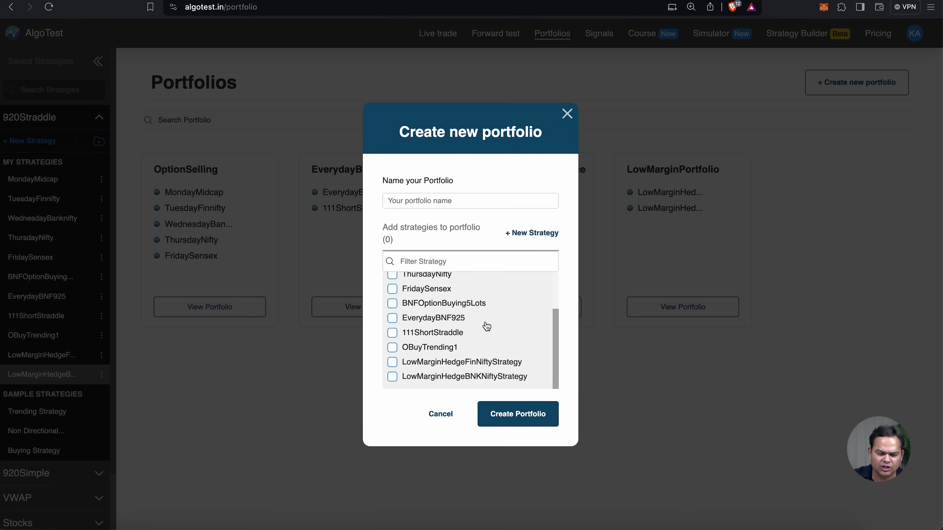
pyautogui.click(393, 377)
pyautogui.click(394, 364)
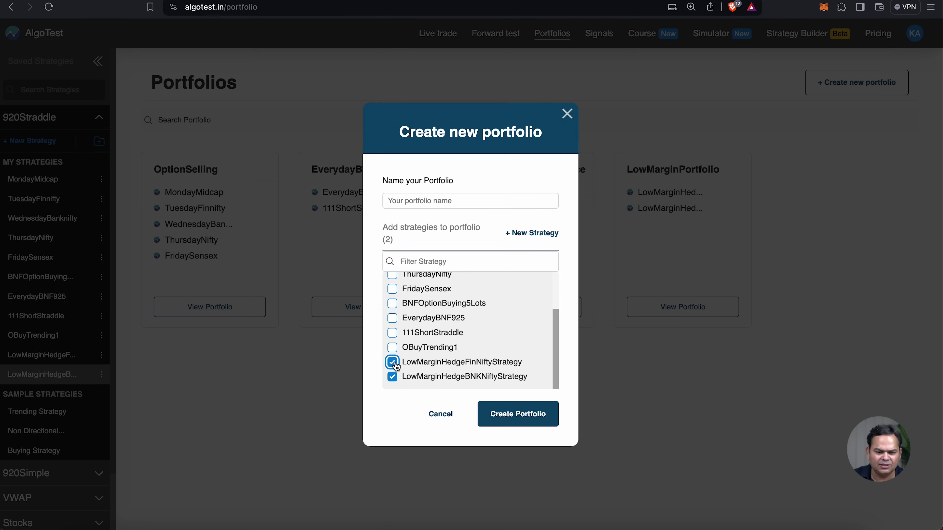
# Name the new portfolio LowMFinBNK and create it
pyautogui.click(453, 202)
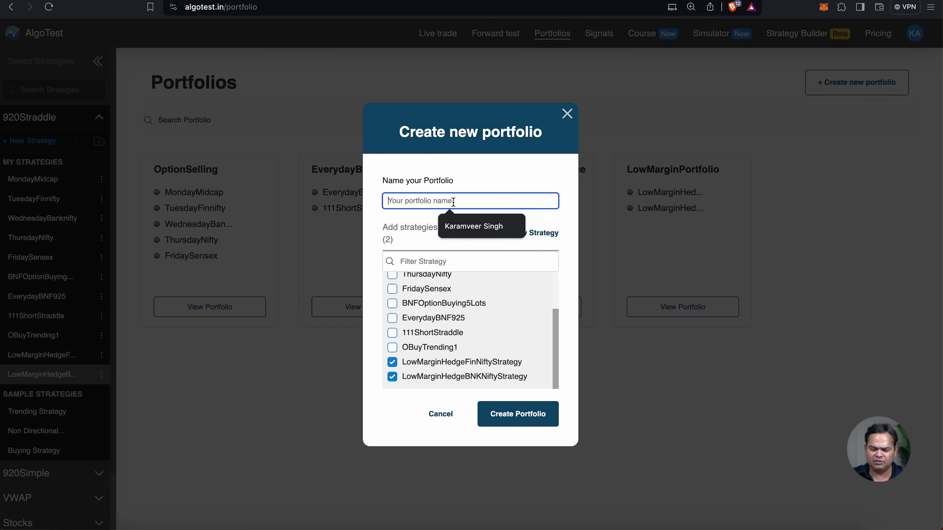
pyautogui.write('LowMF')
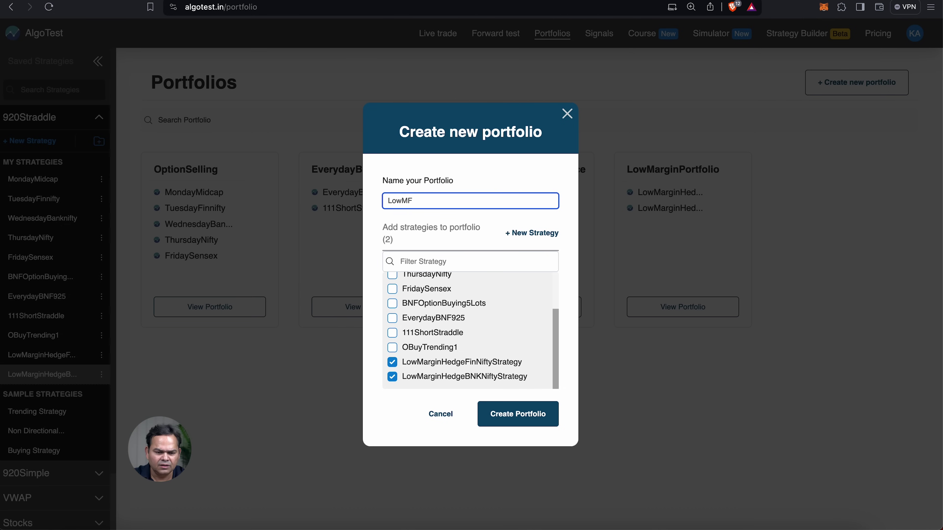
pyautogui.press('BackSpace')
pyautogui.press('BackSpace')
pyautogui.write('MFin')
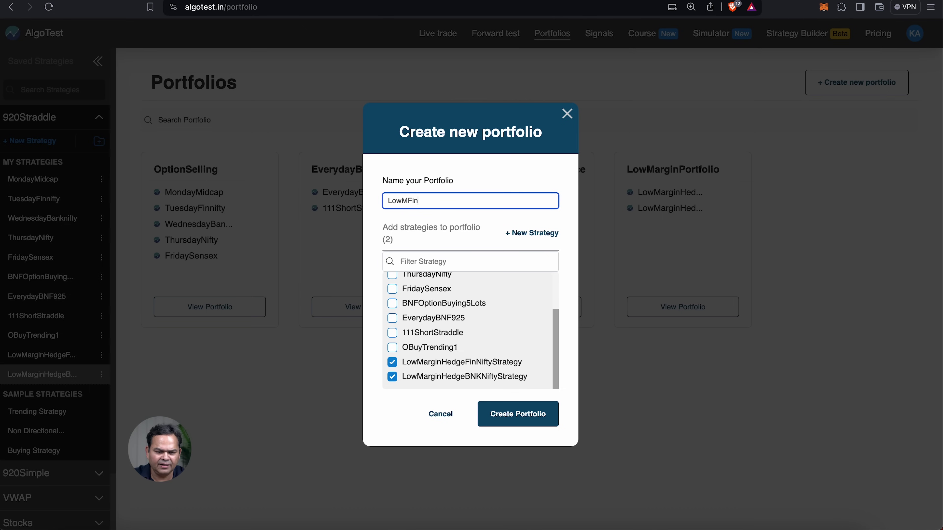
pyautogui.write('BNK')
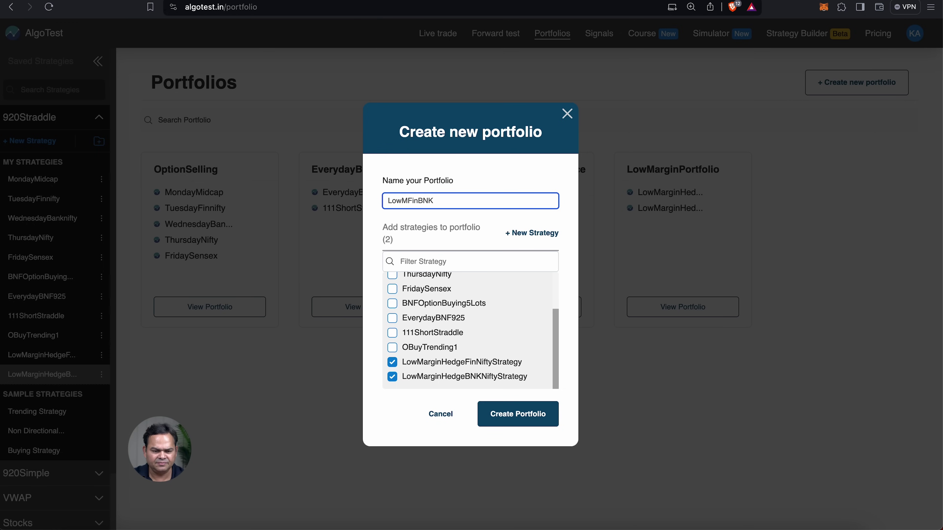
pyautogui.click(511, 405)
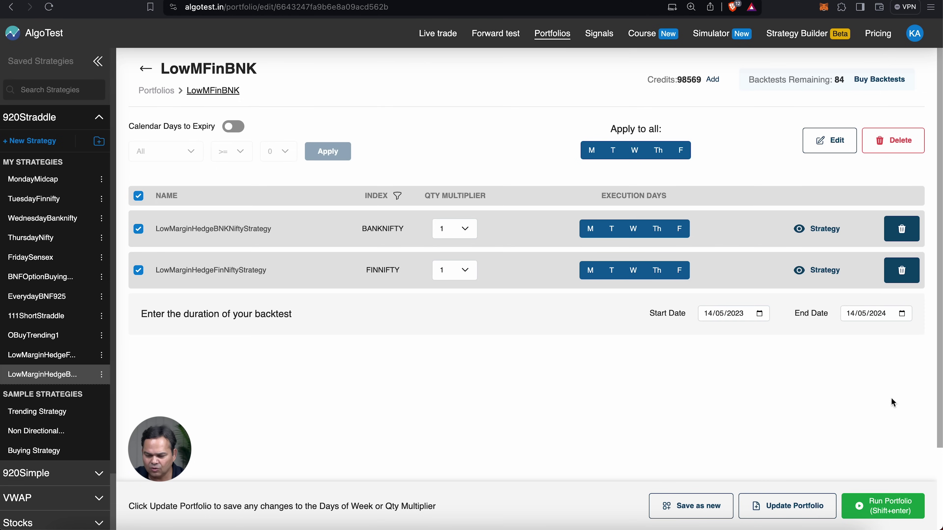
# Run the LowMFinBNK portfolio backtest on all weekdays and examine its cumulative PnL and aggregate overall profit
pyautogui.scroll(-3, 892, 398)
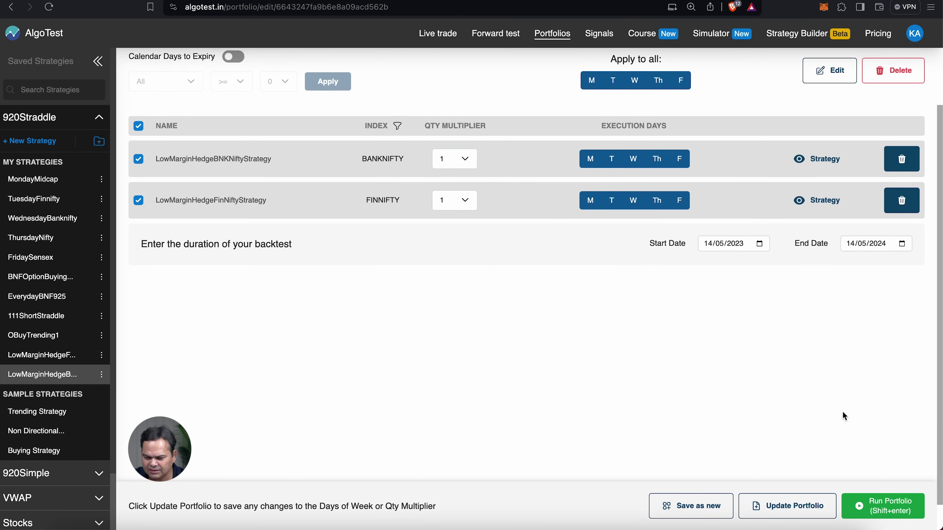
pyautogui.click(882, 515)
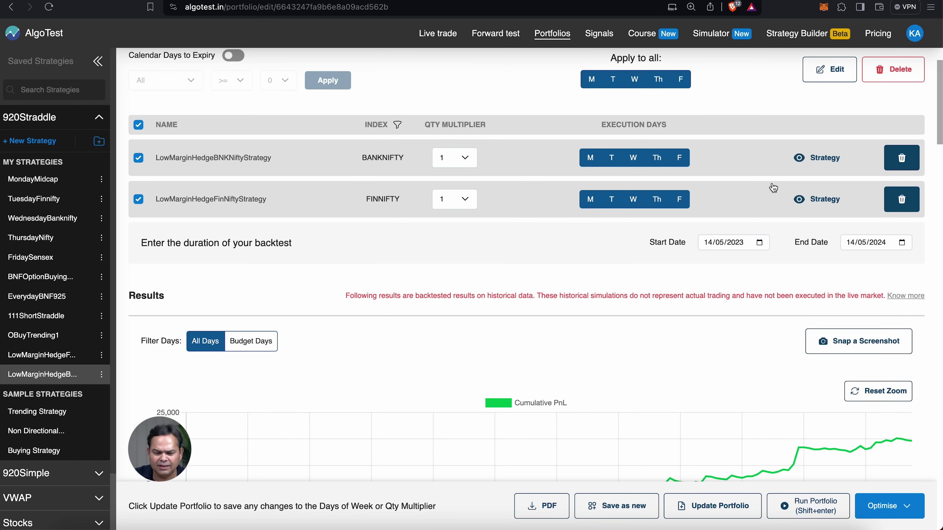
pyautogui.scroll(-4, 584, 278)
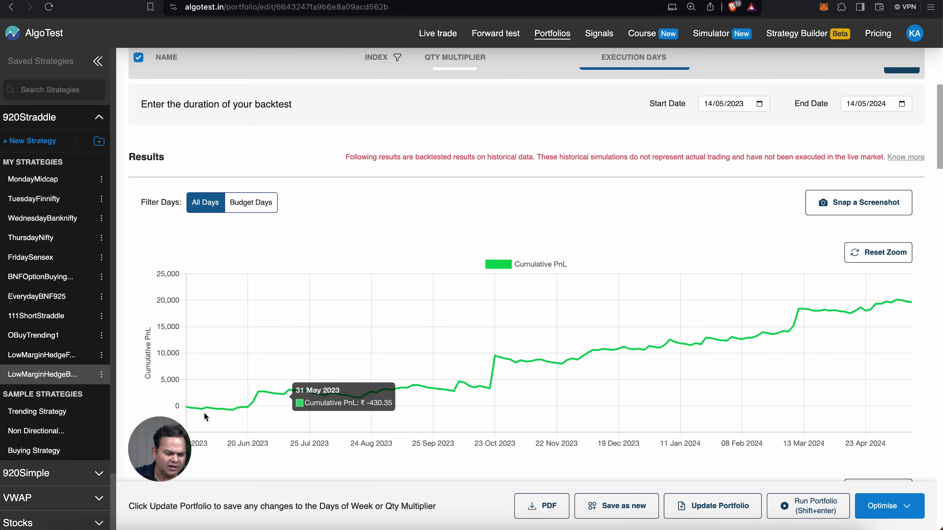
pyautogui.scroll(6, 421, 284)
pyautogui.scroll(-8, 436, 348)
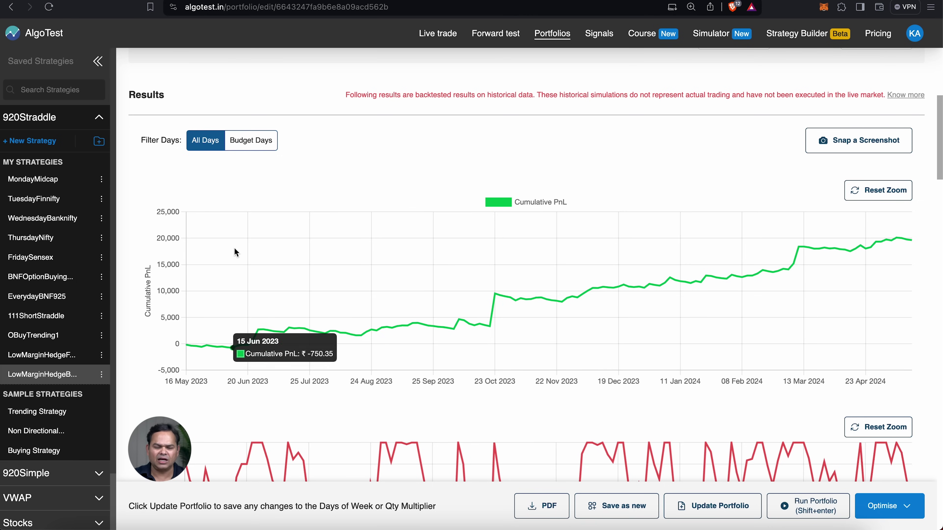
pyautogui.scroll(-8, 235, 248)
pyautogui.scroll(-8, 235, 248)
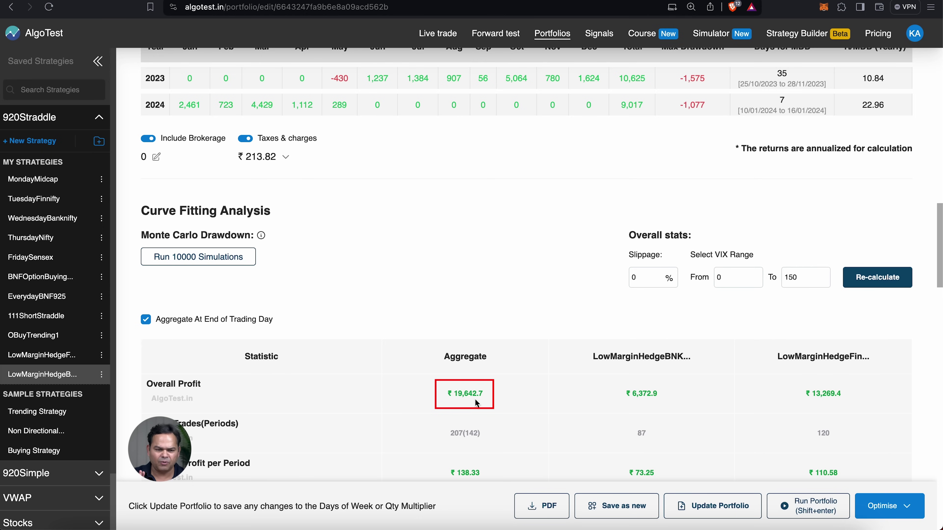
pyautogui.scroll(17, 476, 399)
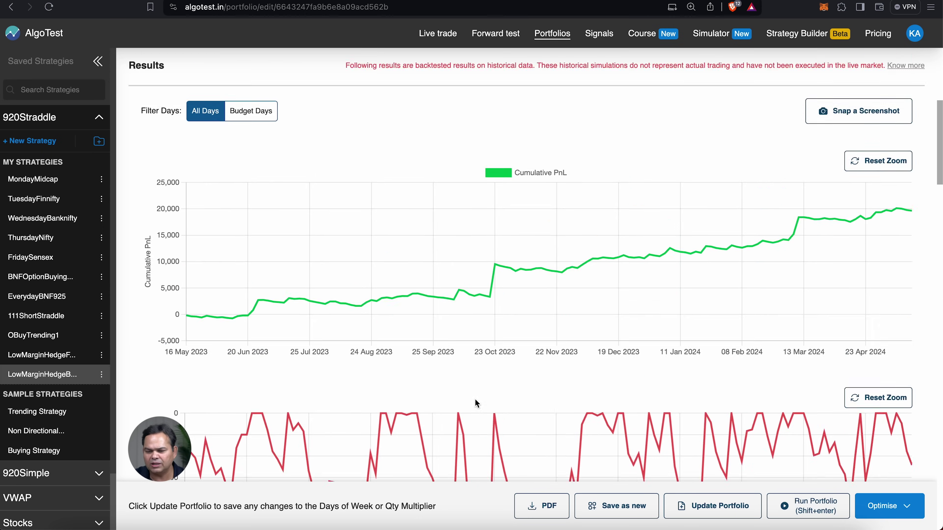
pyautogui.scroll(5, 475, 399)
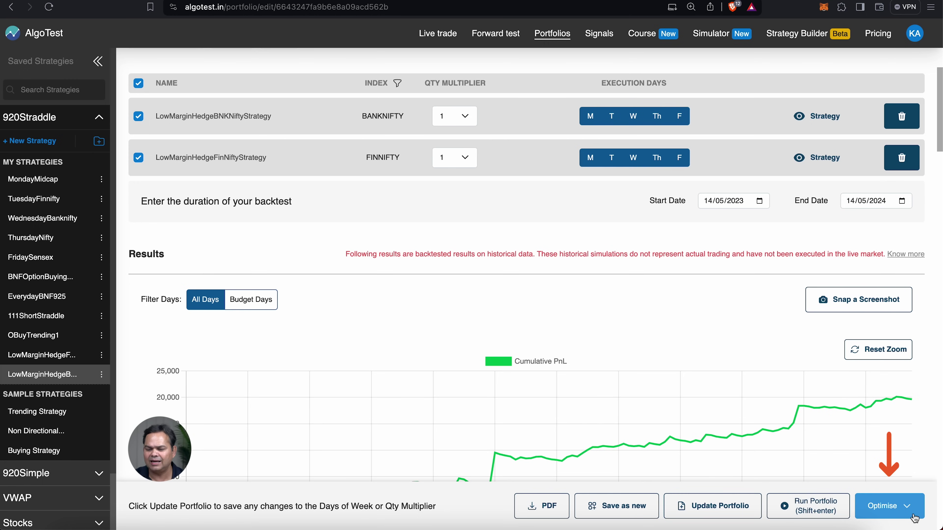
# Set up an optimisation for Return/Maximum Drawdown, with Monday selecting less than or equal to 2 best strategies
pyautogui.click(911, 511)
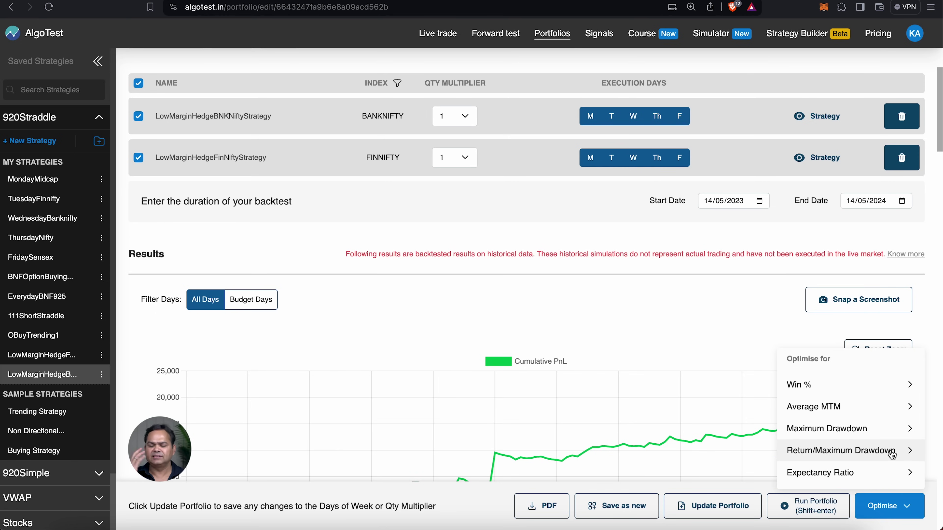
pyautogui.click(874, 454)
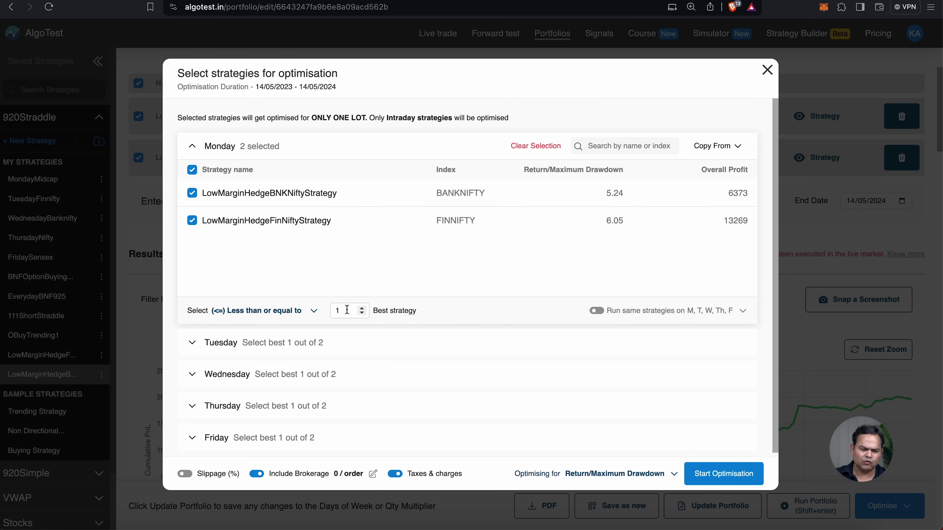
pyautogui.moveTo(347, 310); pyautogui.dragTo(330, 315)
pyautogui.write('2')
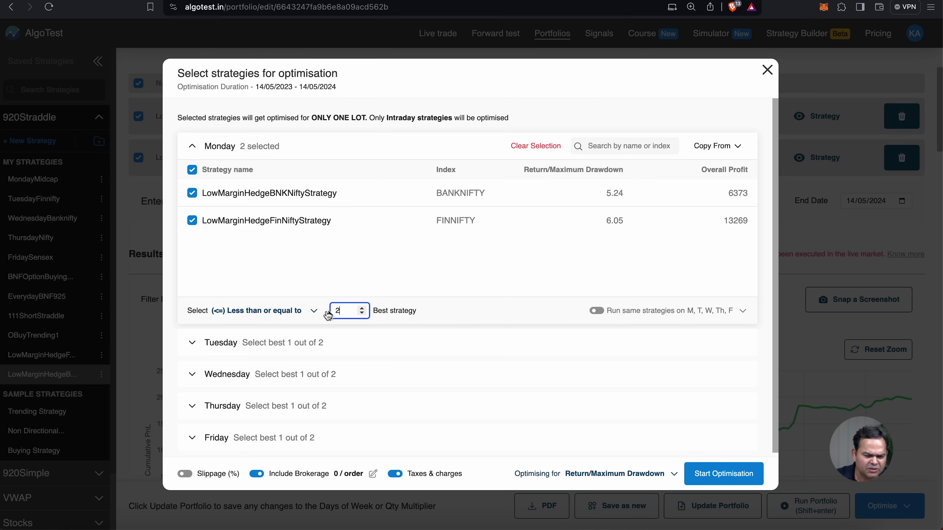
# Set the maximum number of best strategies to 2 for Tuesday and Wednesday
pyautogui.click(192, 343)
pyautogui.scroll(-5, 346, 368)
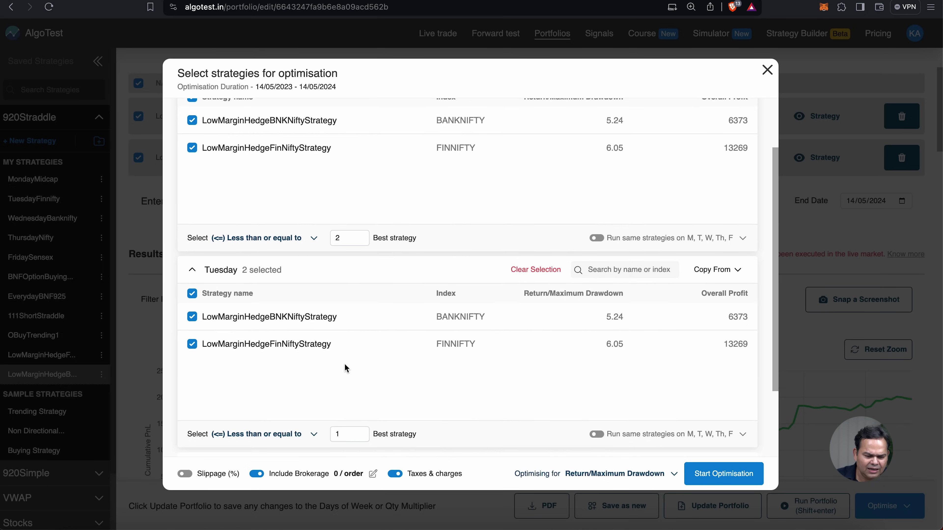
pyautogui.moveTo(348, 338); pyautogui.dragTo(333, 338)
pyautogui.write('2')
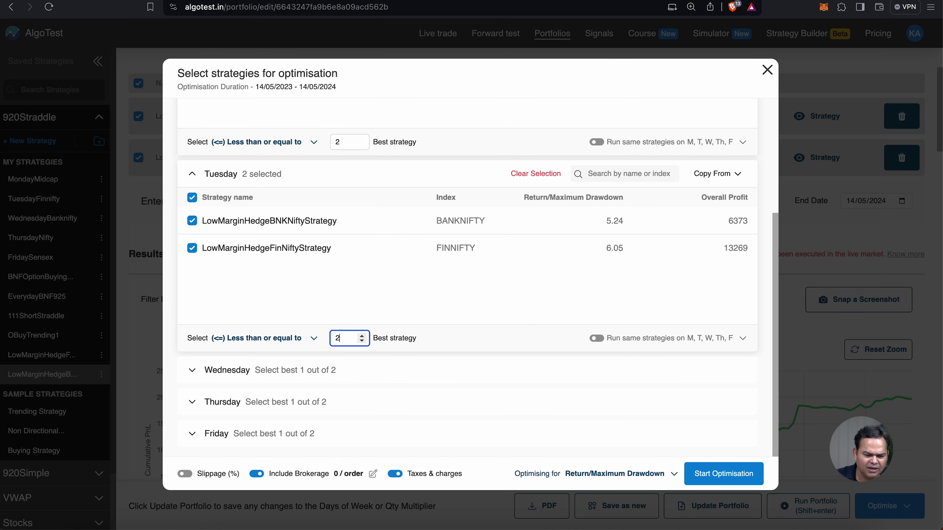
pyautogui.click(192, 371)
pyautogui.scroll(-3, 351, 378)
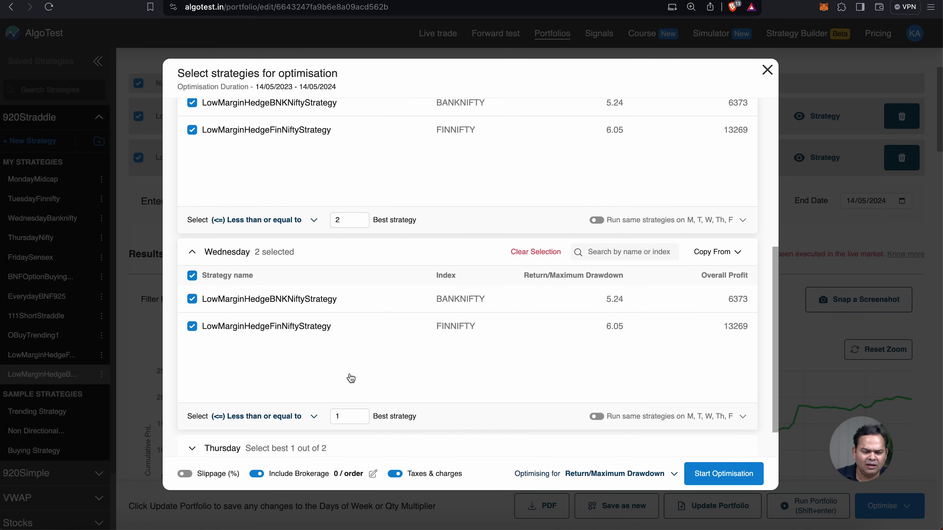
pyautogui.moveTo(351, 416); pyautogui.dragTo(325, 424)
pyautogui.write('2')
# Set Thursday's maximum number of best strategies to 2
pyautogui.scroll(-2, 325, 426)
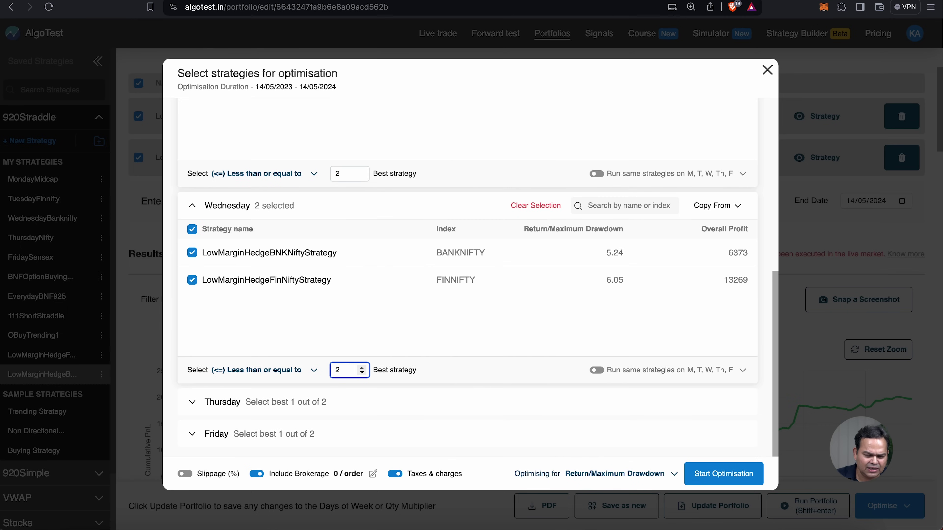
pyautogui.click(193, 400)
pyautogui.scroll(-3, 370, 406)
pyautogui.scroll(-3, 370, 406)
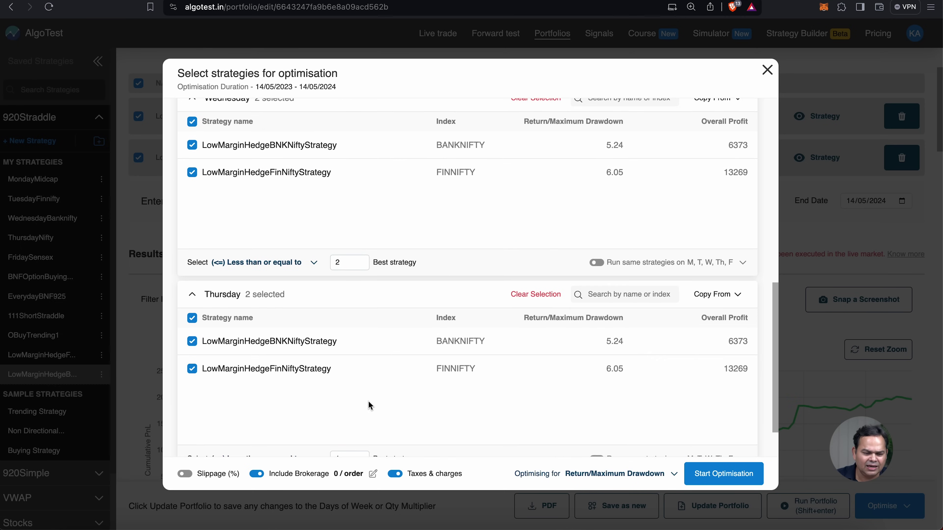
pyautogui.click(345, 406)
pyautogui.write('2')
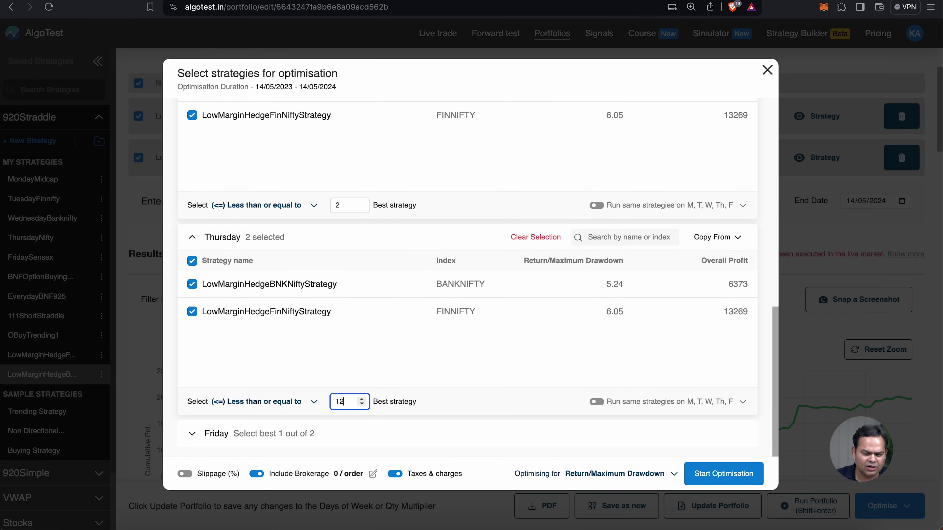
pyautogui.press('Left')
pyautogui.press('BackSpace')
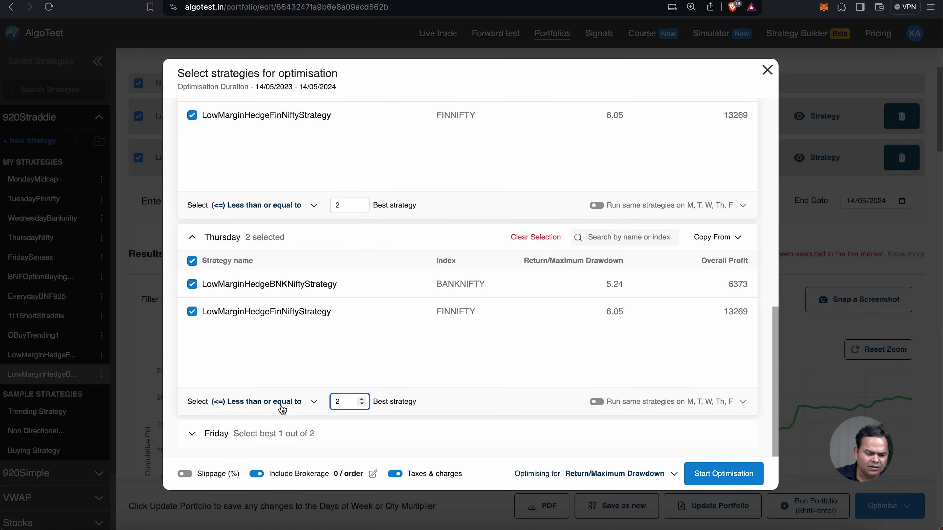
# Set Friday's maximum number of best strategies to 2
pyautogui.click(197, 437)
pyautogui.scroll(-3, 194, 413)
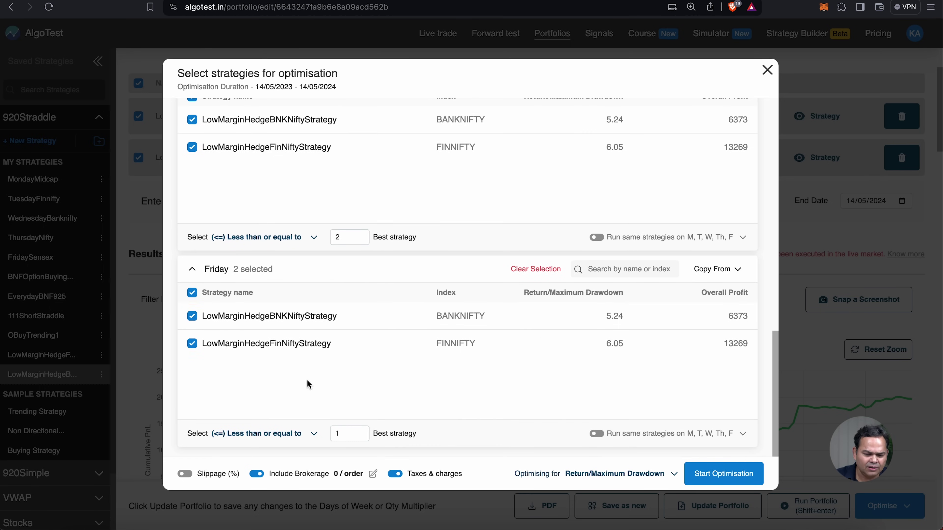
pyautogui.click(352, 441)
pyautogui.write('2')
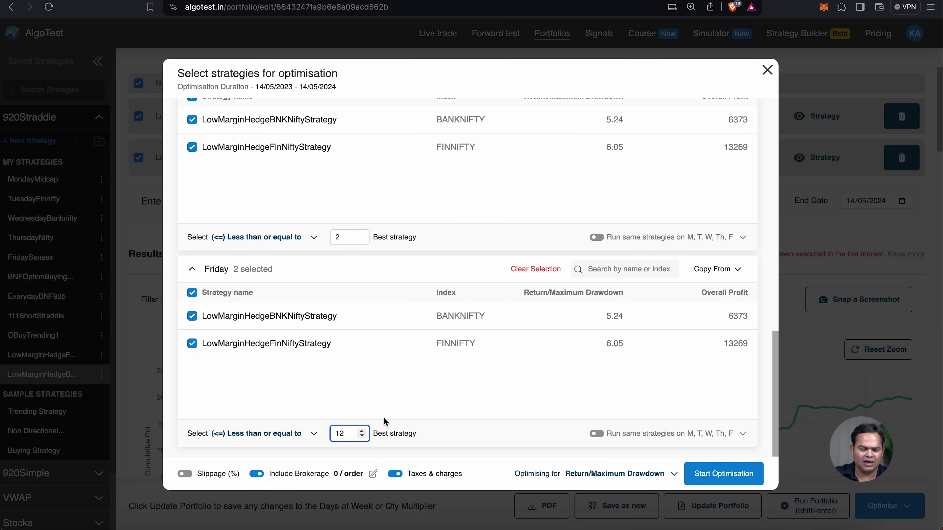
pyautogui.press('Left')
pyautogui.press('BackSpace')
# Run the Return/Maximum Drawdown optimisation and open the optimised portfolio
pyautogui.scroll(3, 492, 298)
pyautogui.scroll(-3, 493, 298)
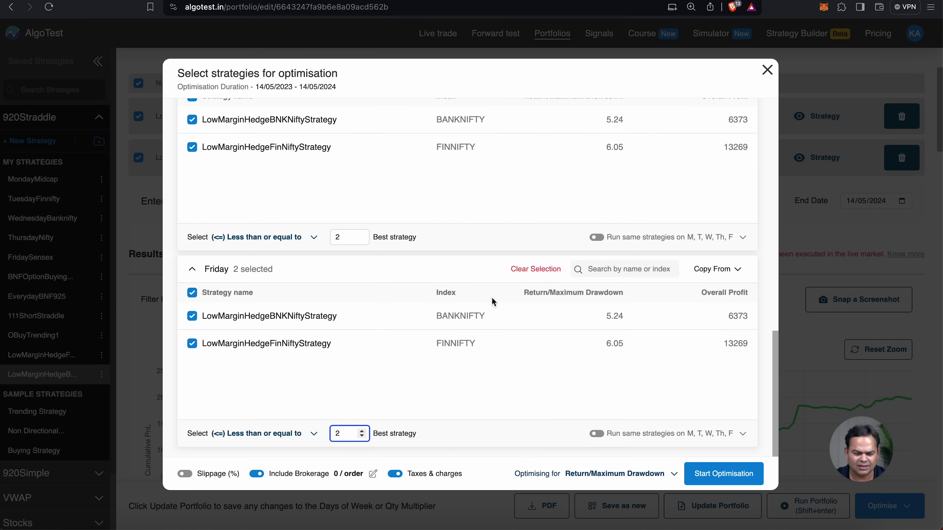
pyautogui.click(722, 478)
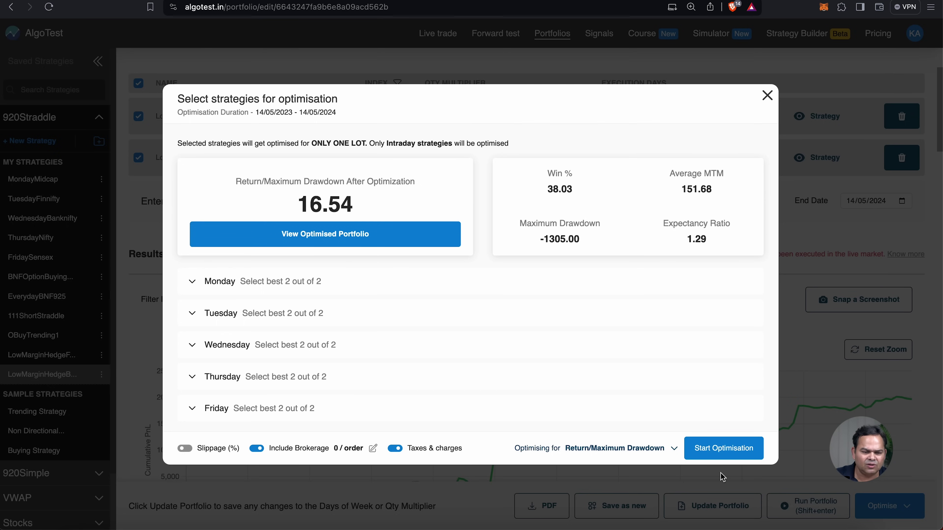
pyautogui.click(323, 235)
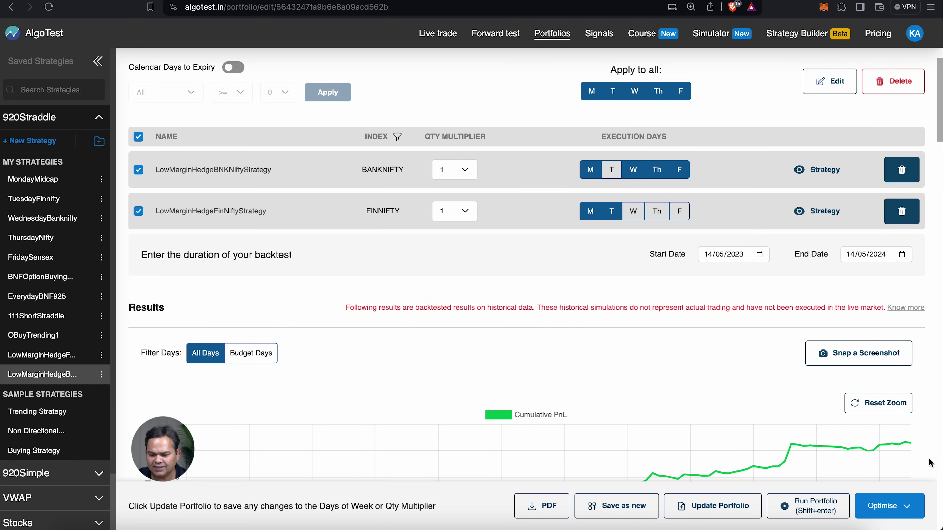
pyautogui.click(908, 510)
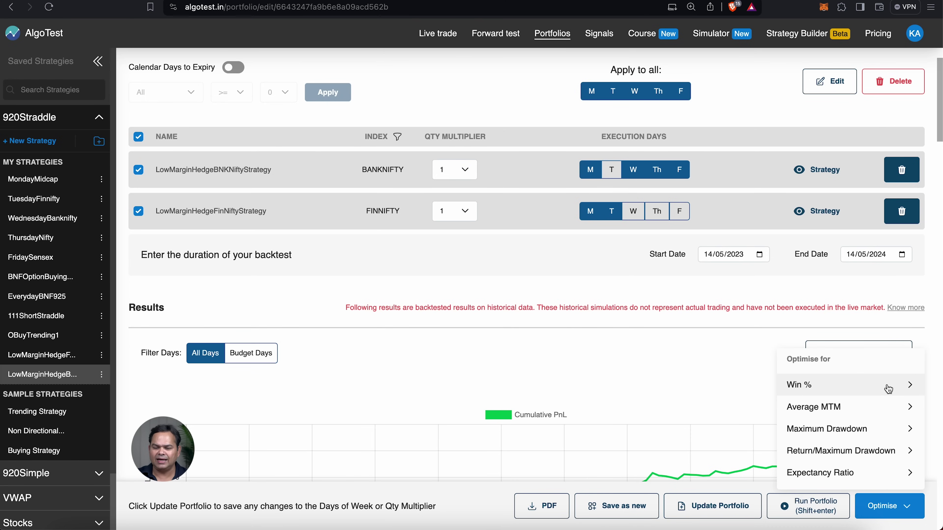
pyautogui.click(732, 355)
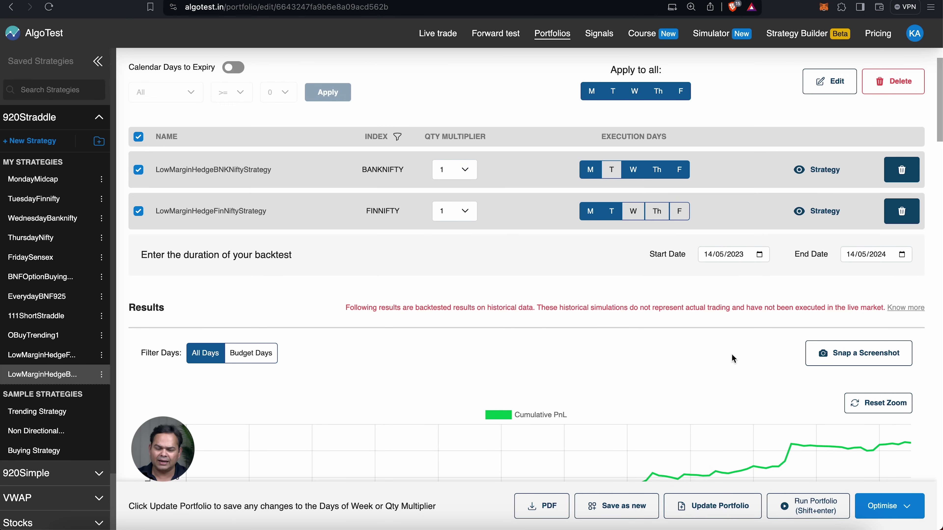
# Examine the optimised portfolio's profit and drawdown charts, yearly returns, statistics including maximum days in any drawdown, and each strategy's execution days
pyautogui.scroll(-3, 731, 353)
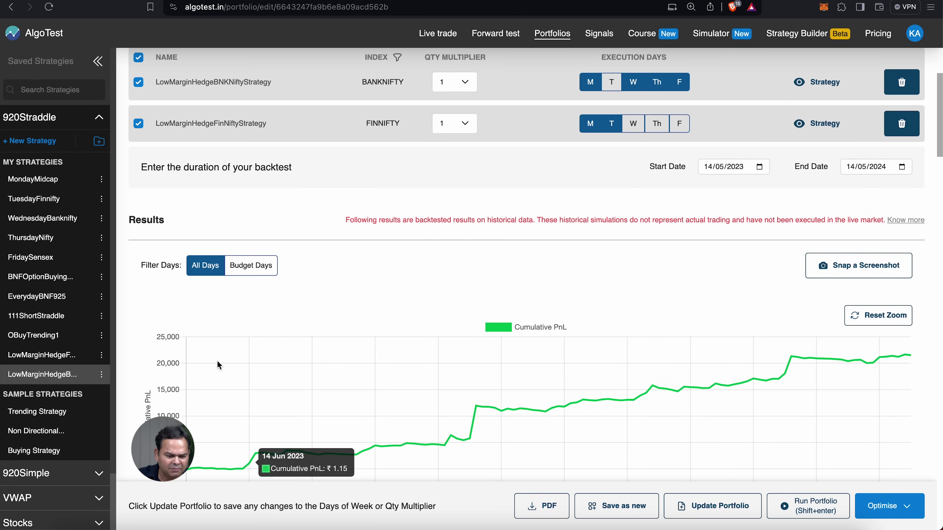
pyautogui.scroll(-5, 798, 376)
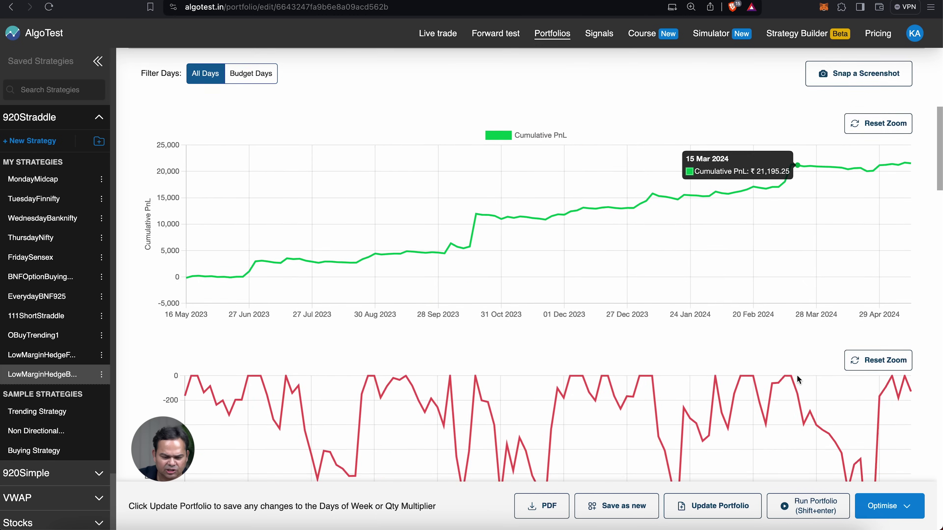
pyautogui.scroll(-12, 797, 376)
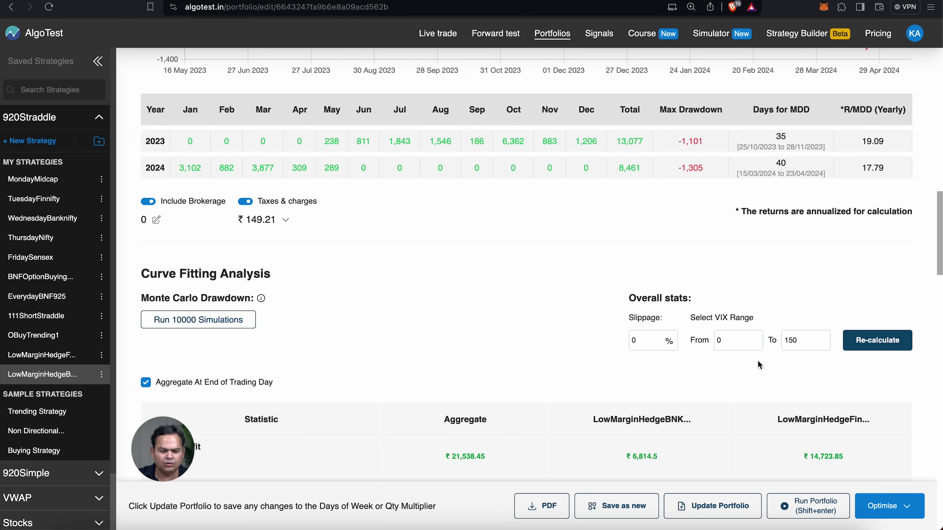
pyautogui.scroll(-1, 555, 325)
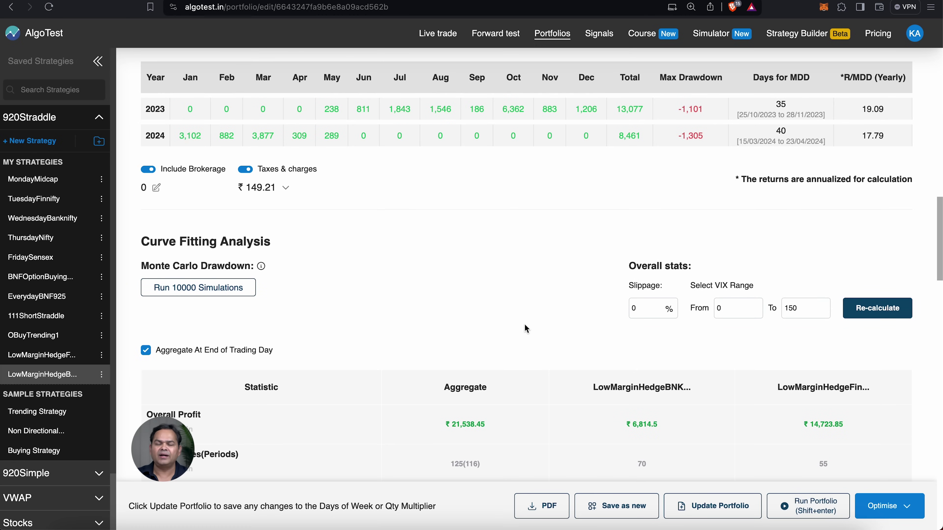
pyautogui.scroll(-8, 526, 329)
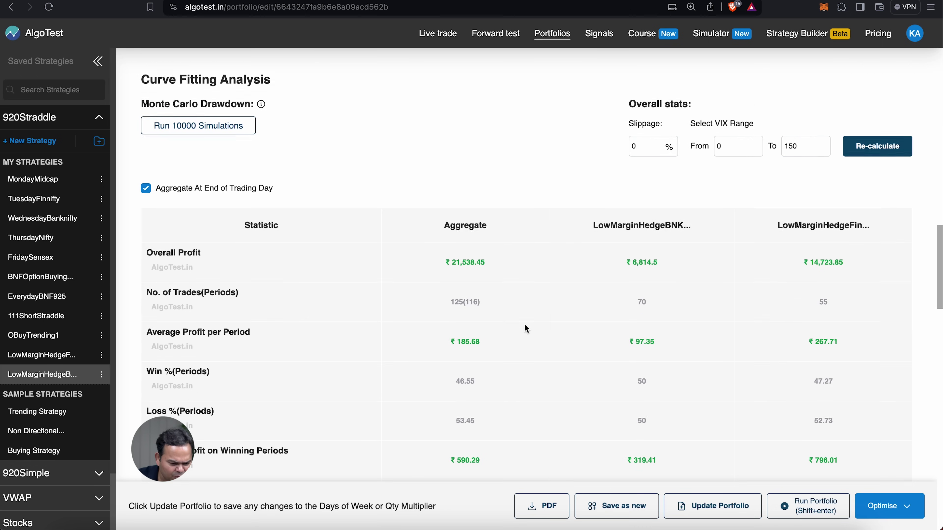
pyautogui.scroll(-7, 525, 325)
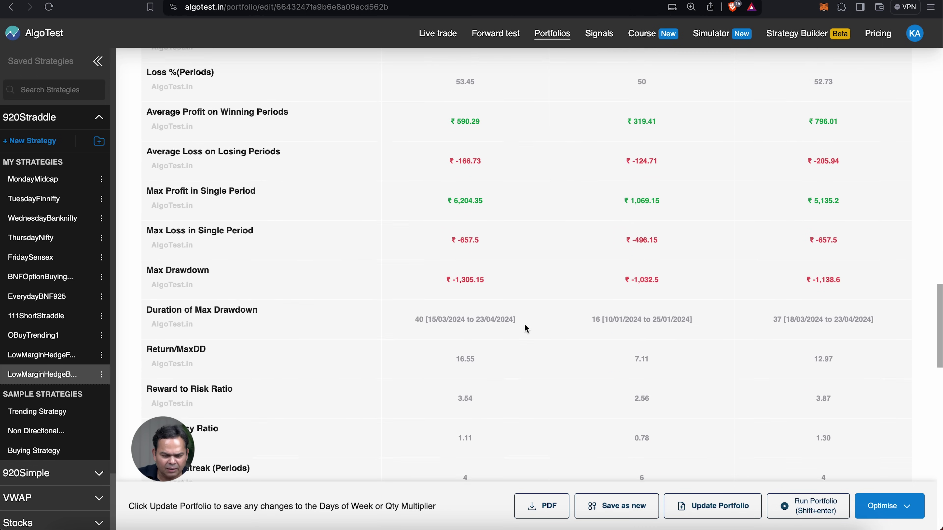
pyautogui.scroll(-3, 525, 325)
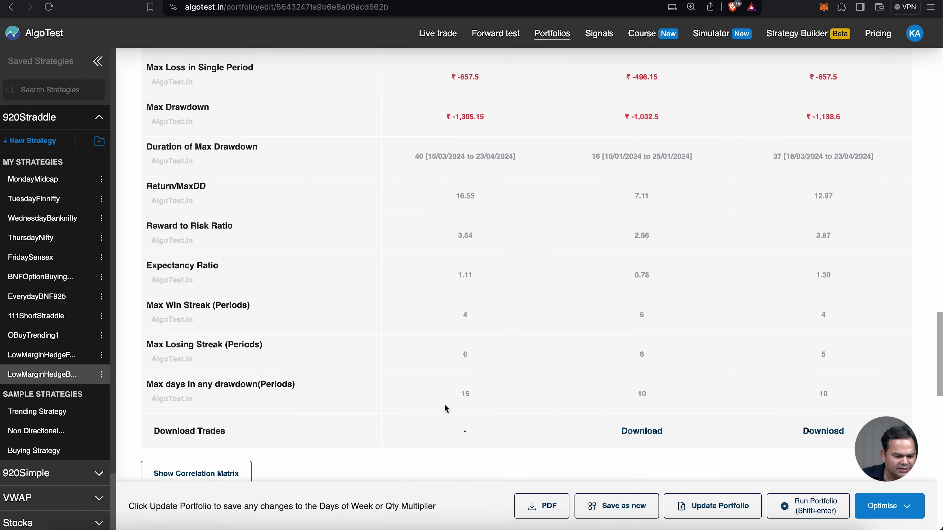
pyautogui.moveTo(148, 383); pyautogui.dragTo(294, 384)
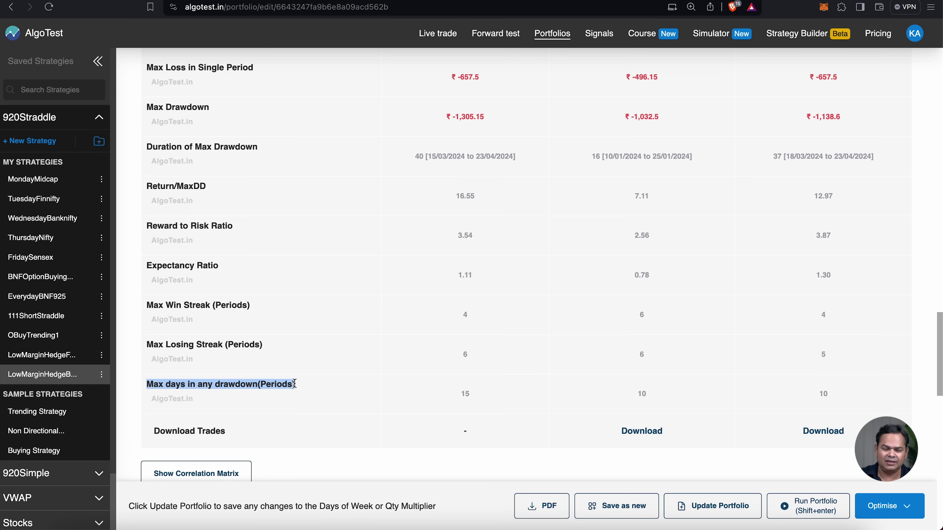
pyautogui.doubleClick(462, 395)
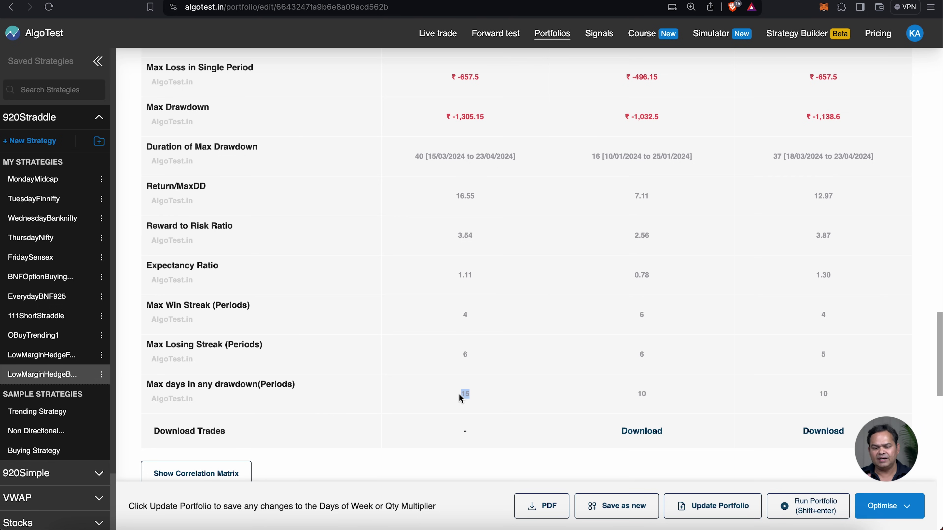
pyautogui.scroll(10, 459, 395)
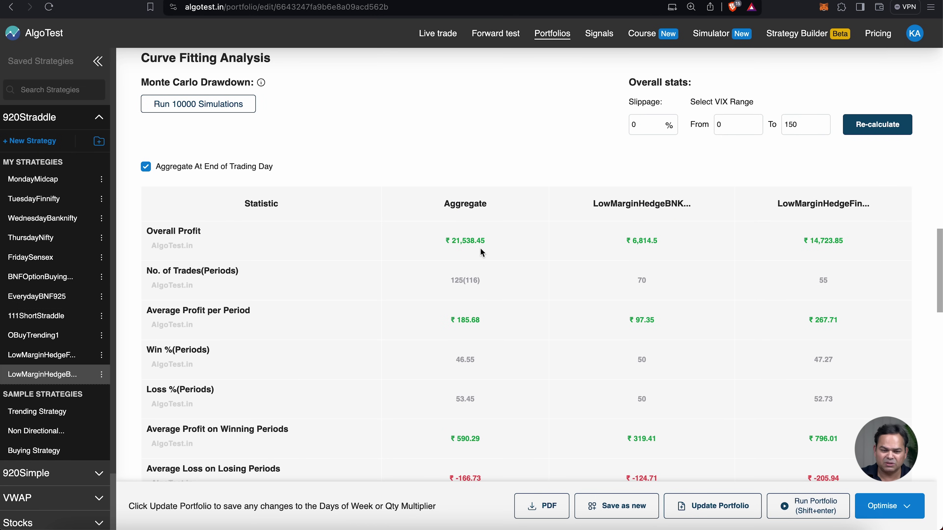
pyautogui.scroll(20, 481, 248)
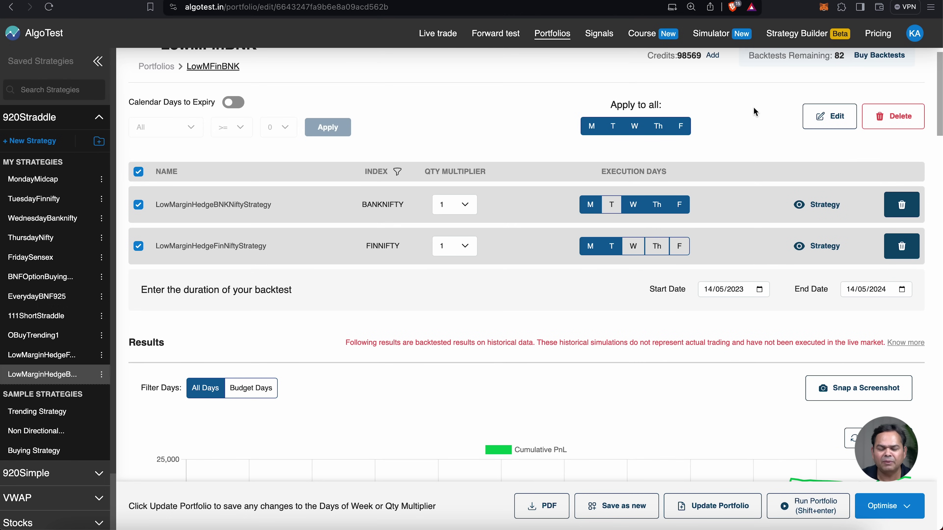
pyautogui.scroll(1, 753, 107)
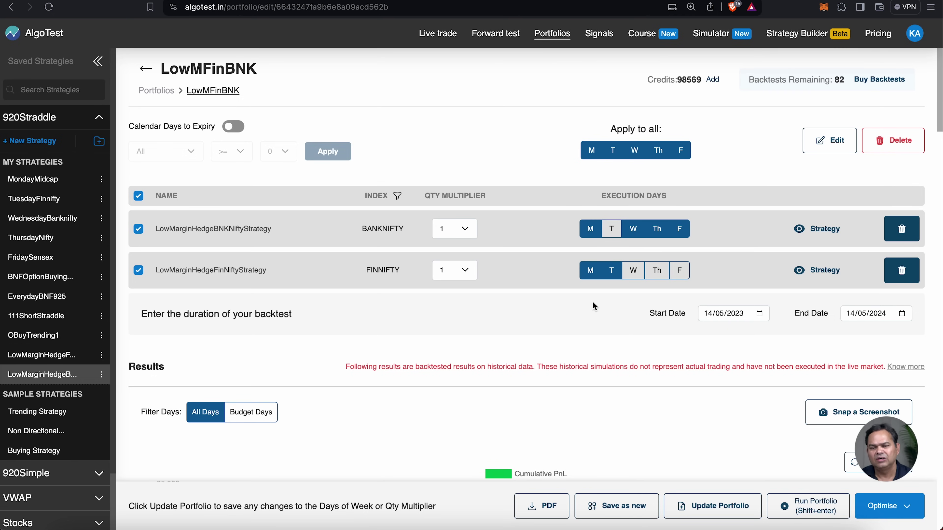
# Set the slippage in the overall stats to 2% and recalculate the portfolio results
pyautogui.scroll(-20, 593, 303)
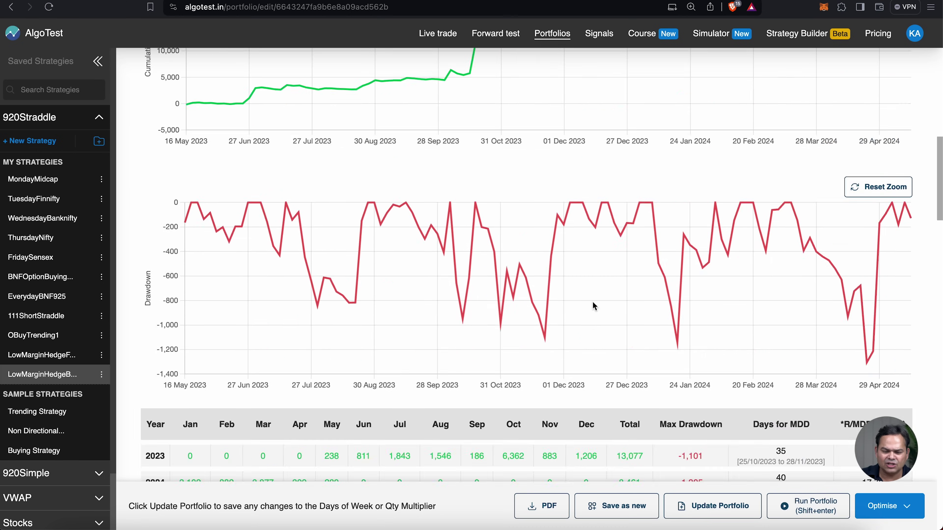
pyautogui.scroll(-5, 593, 303)
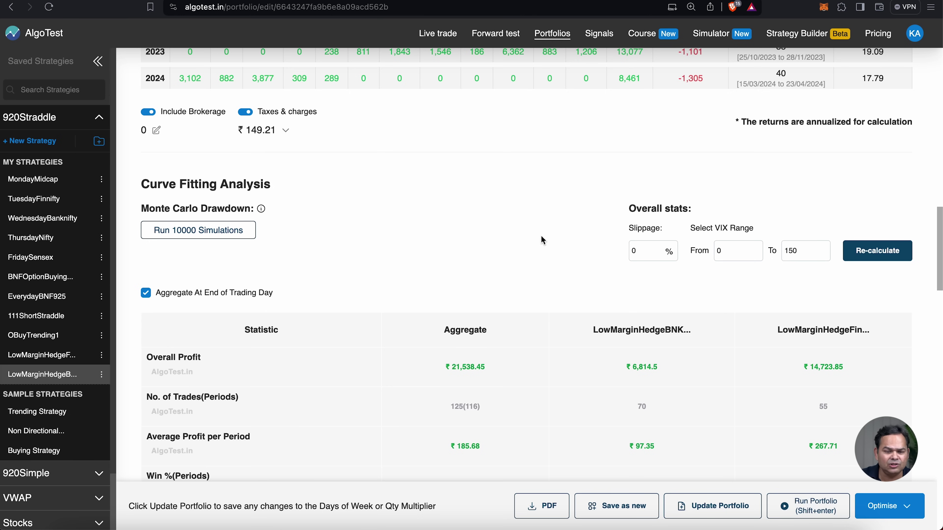
pyautogui.scroll(3, 541, 236)
pyautogui.doubleClick(644, 327)
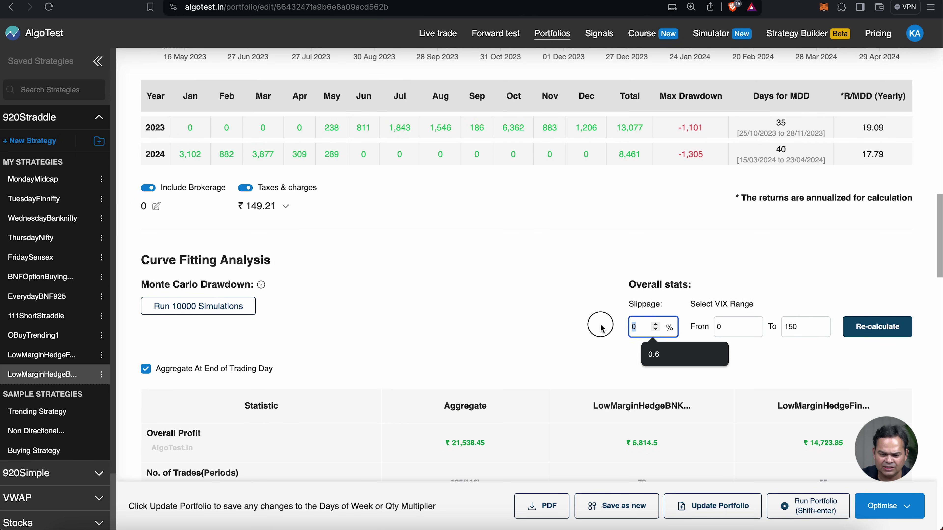
pyautogui.write('2')
pyautogui.click(877, 330)
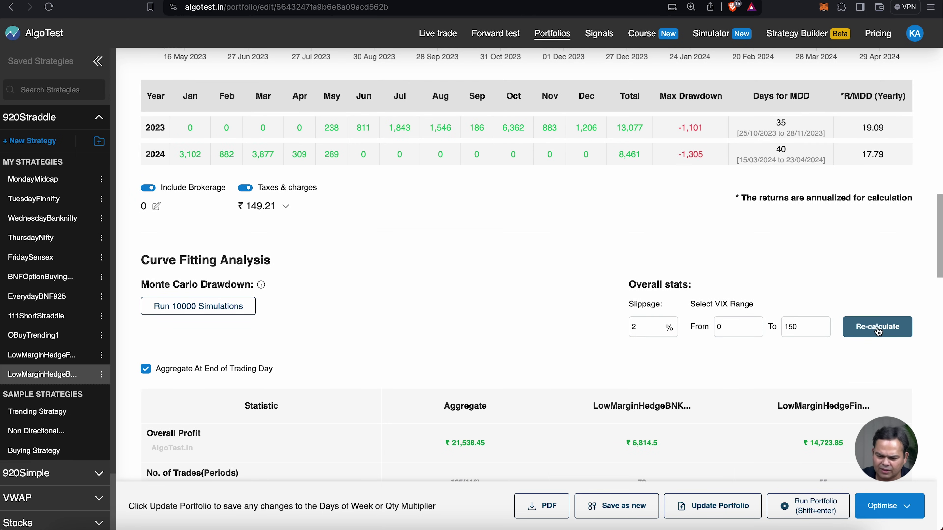
# Raise the slippage to 3% and recalculate the portfolio results
pyautogui.scroll(-1, 878, 330)
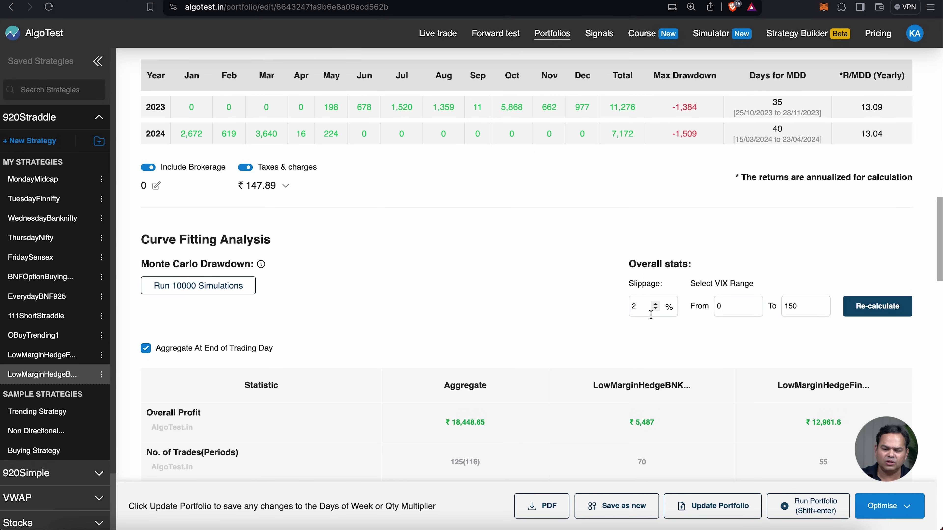
pyautogui.doubleClick(628, 308)
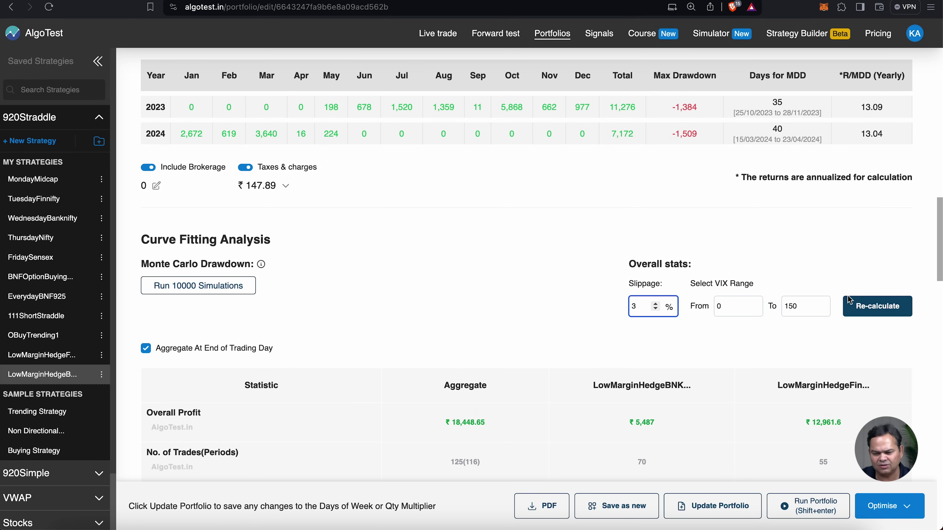
pyautogui.write('3')
pyautogui.click(877, 314)
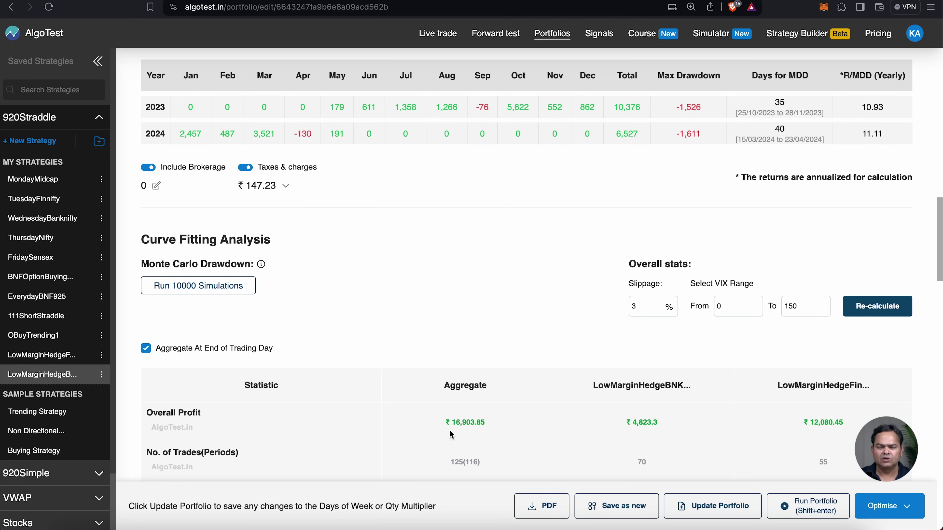
# Raise the slippage to 5% and recalculate the portfolio results
pyautogui.doubleClick(624, 306)
pyautogui.write('5')
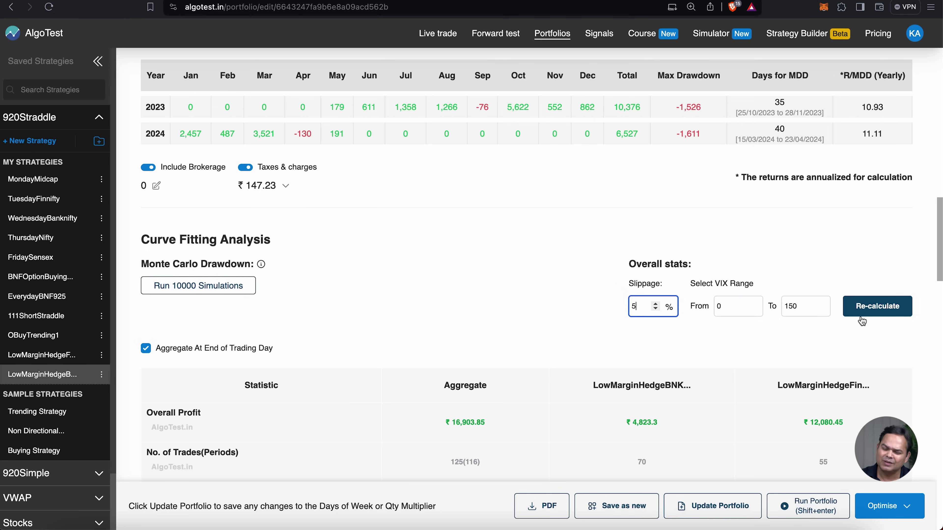
pyautogui.click(880, 309)
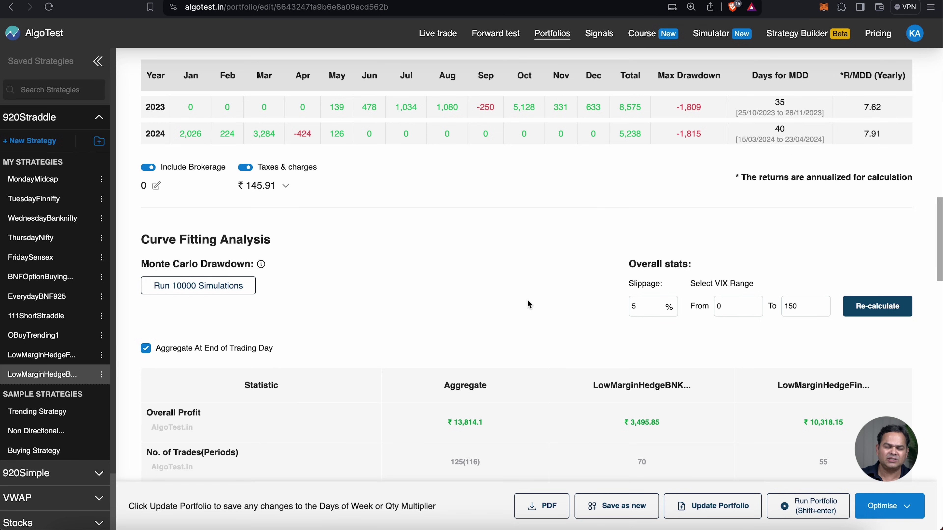
# Examine the portfolio results with 5% slippage: overall profit, yearly returns, profit and drawdown charts, maximum drawdown and maximum days in any drawdown
pyautogui.scroll(-1, 498, 330)
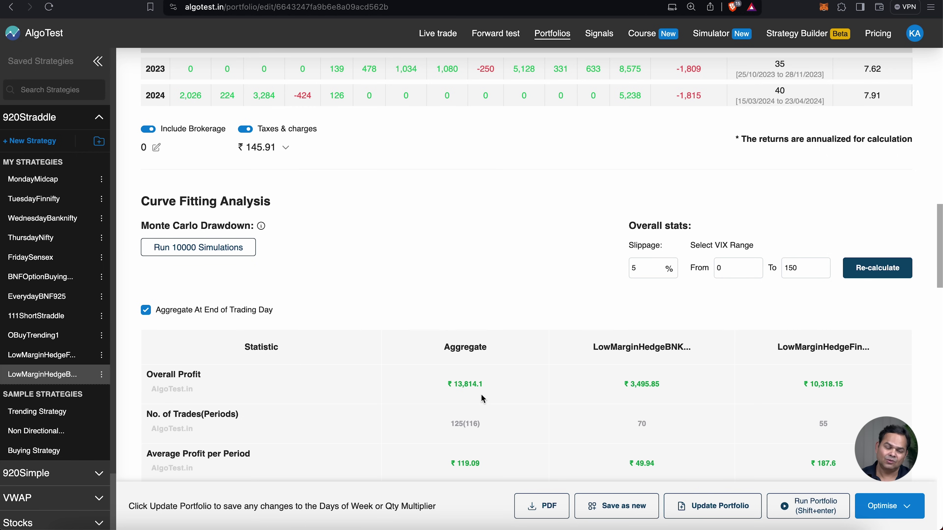
pyautogui.scroll(8, 481, 395)
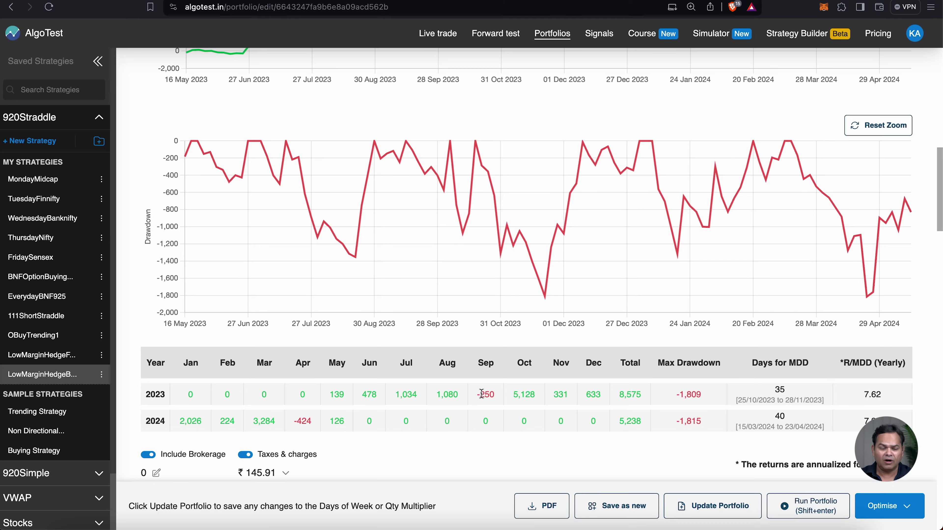
pyautogui.scroll(-20, 482, 394)
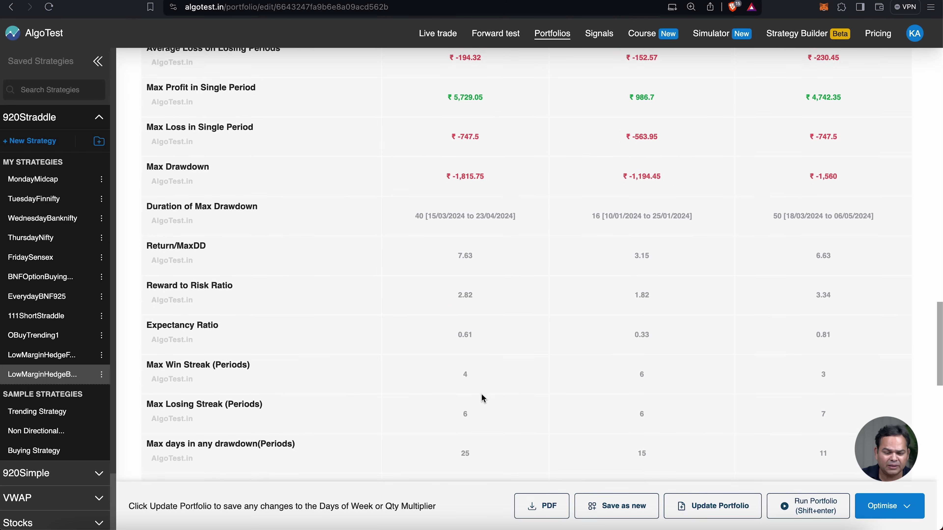
pyautogui.moveTo(148, 297); pyautogui.dragTo(495, 306)
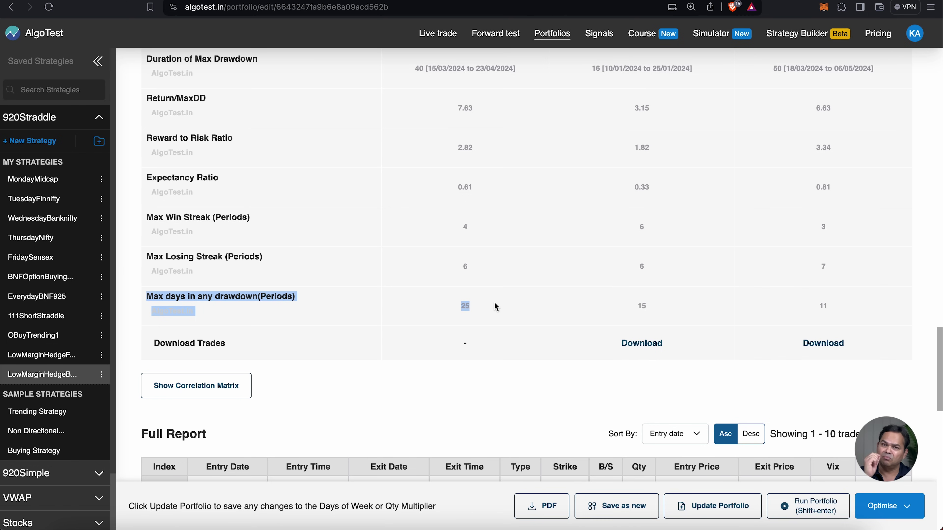
pyautogui.click(495, 304)
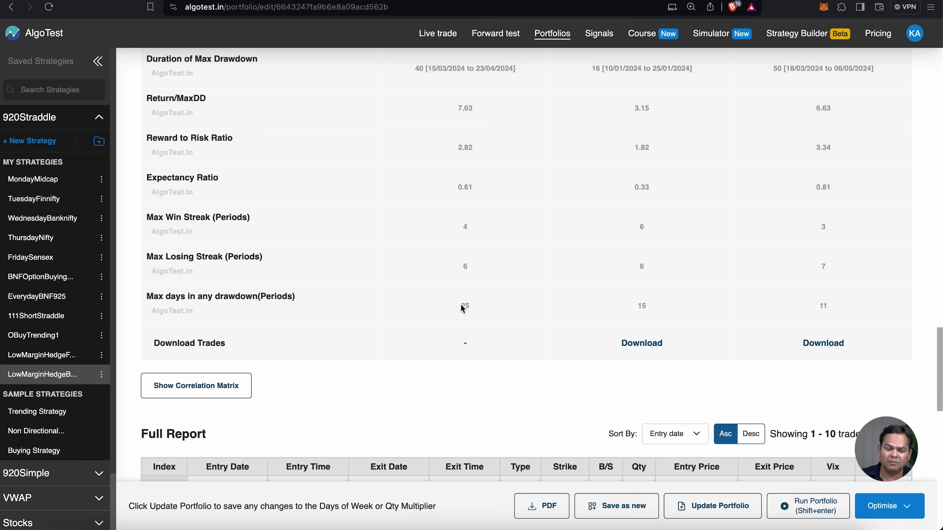
pyautogui.moveTo(461, 306); pyautogui.dragTo(466, 305)
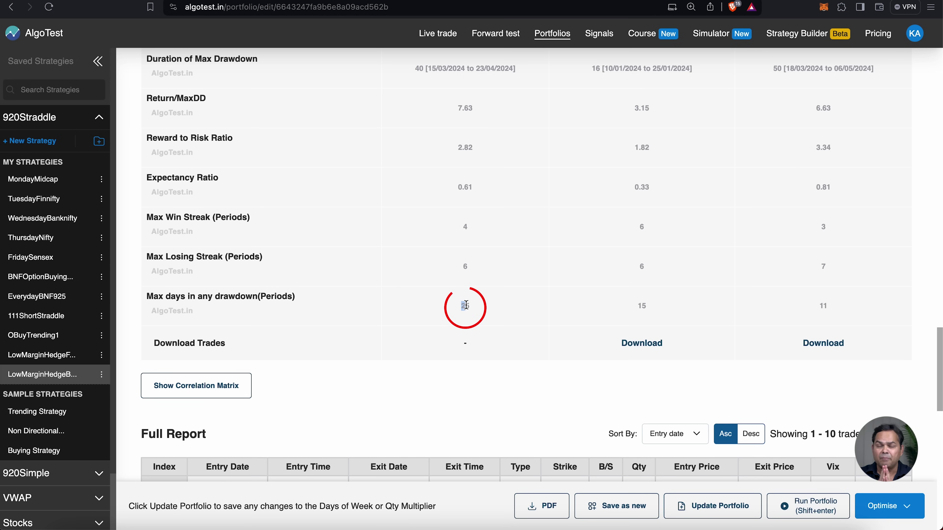
pyautogui.scroll(20, 465, 305)
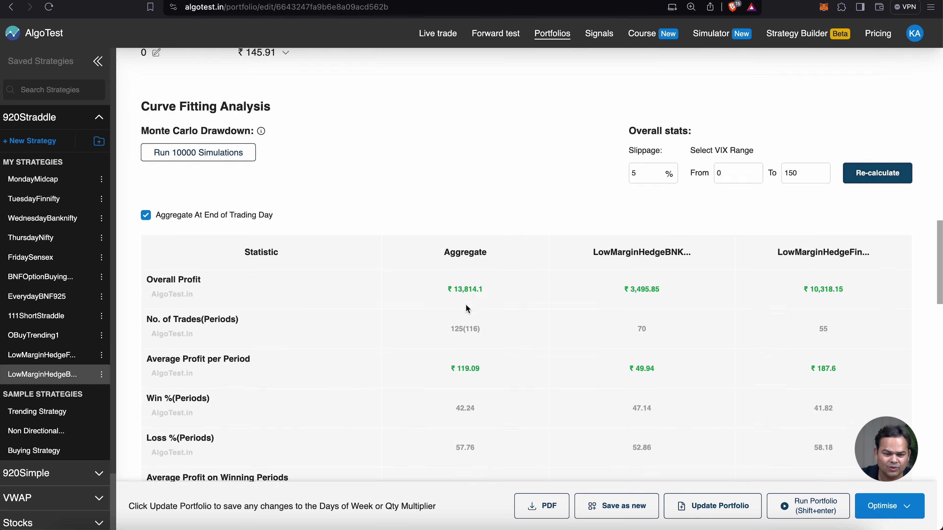
pyautogui.scroll(-10, 466, 304)
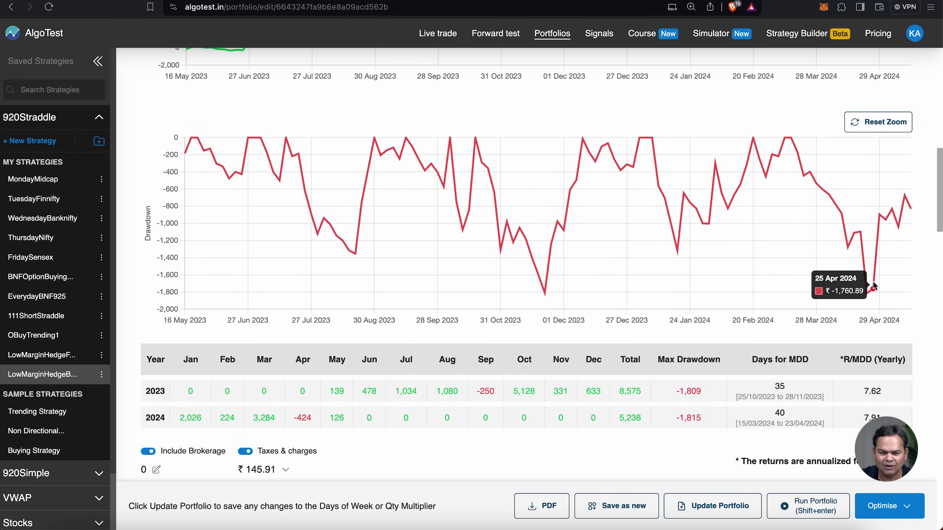
pyautogui.scroll(10, 817, 275)
pyautogui.scroll(-8, 688, 408)
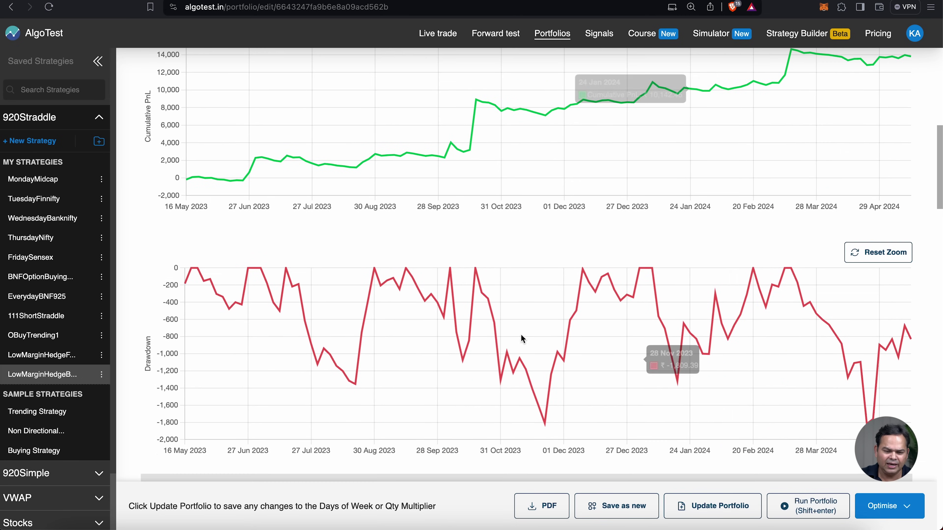
pyautogui.scroll(-10, 853, 319)
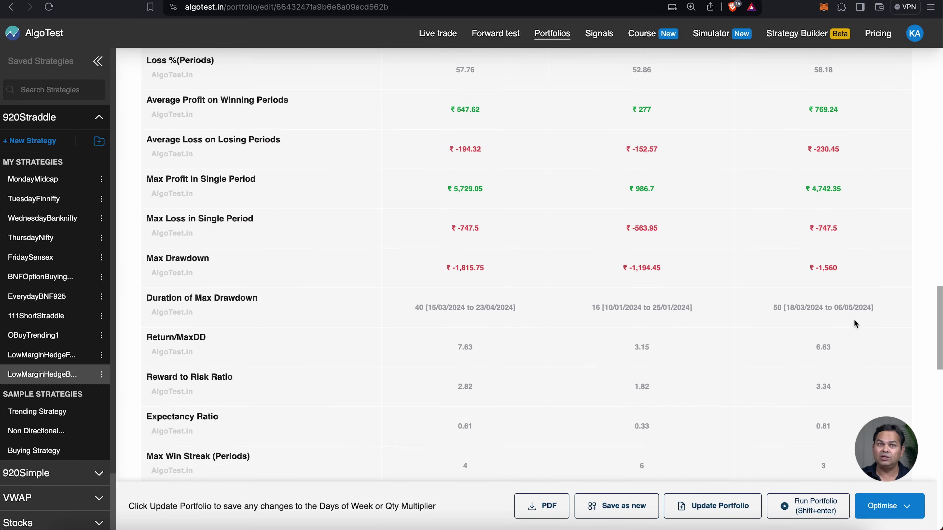
pyautogui.scroll(6, 854, 319)
pyautogui.scroll(8, 854, 321)
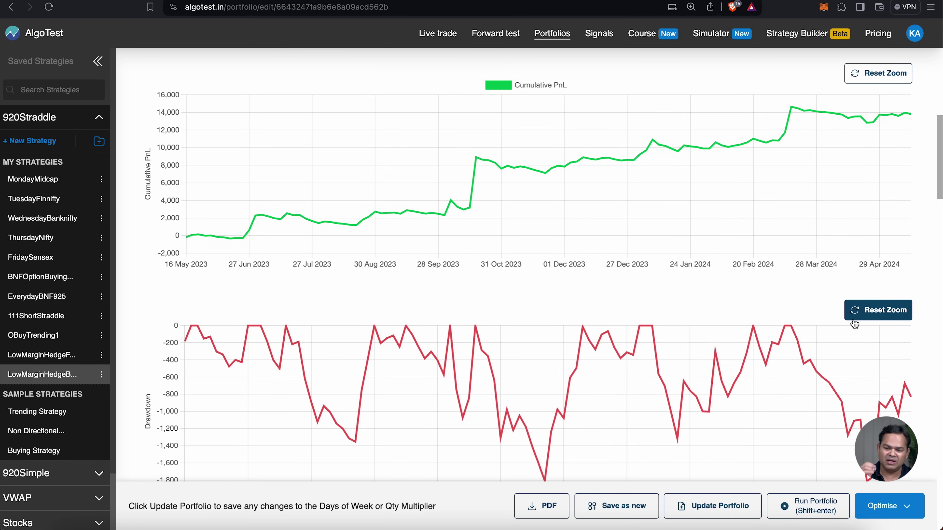
pyautogui.scroll(9, 739, 299)
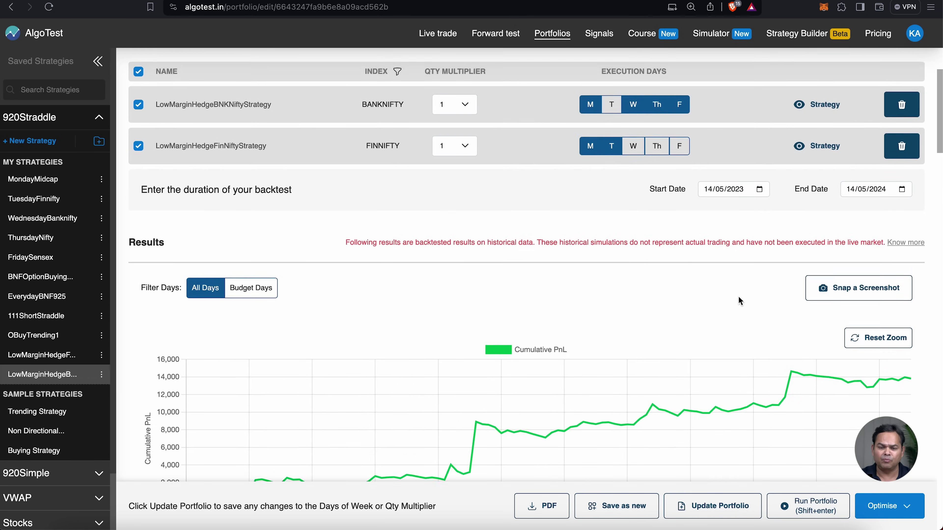
pyautogui.scroll(2, 738, 300)
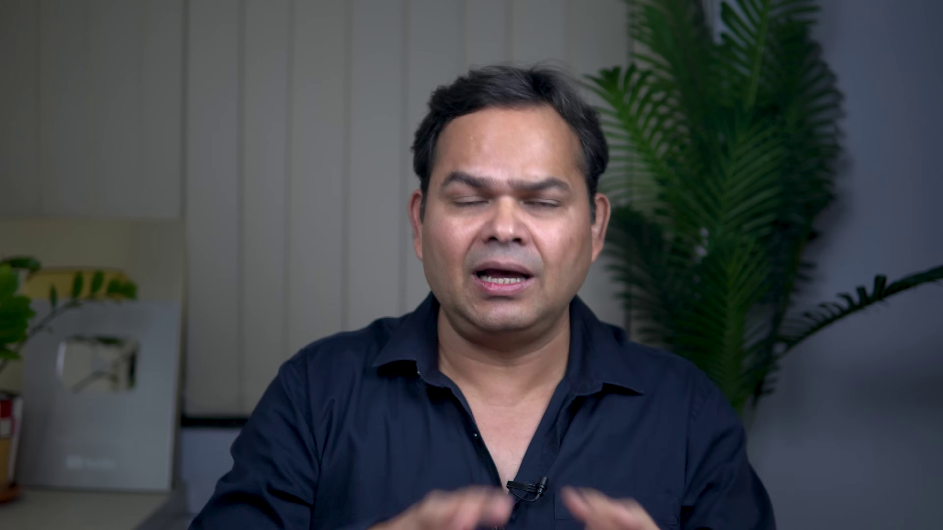